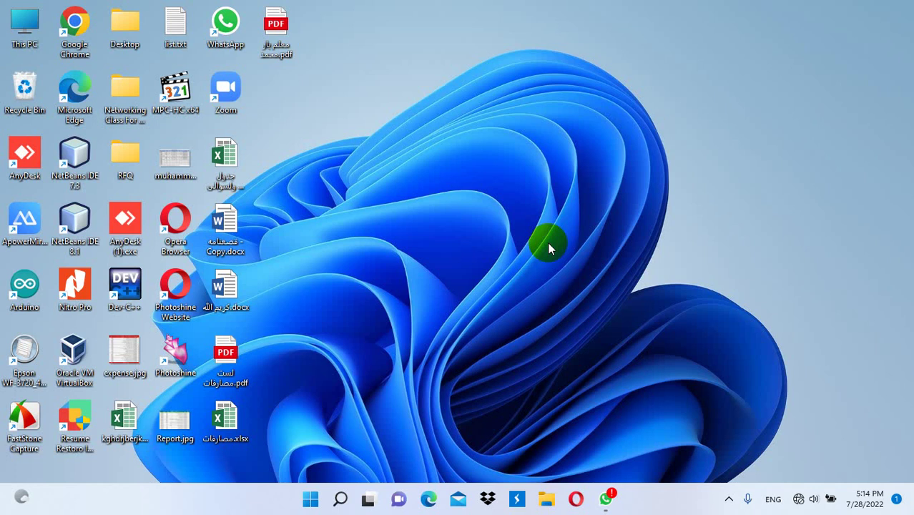
- Launch Excel by entering excel in the Windows Run box
key(super+r)
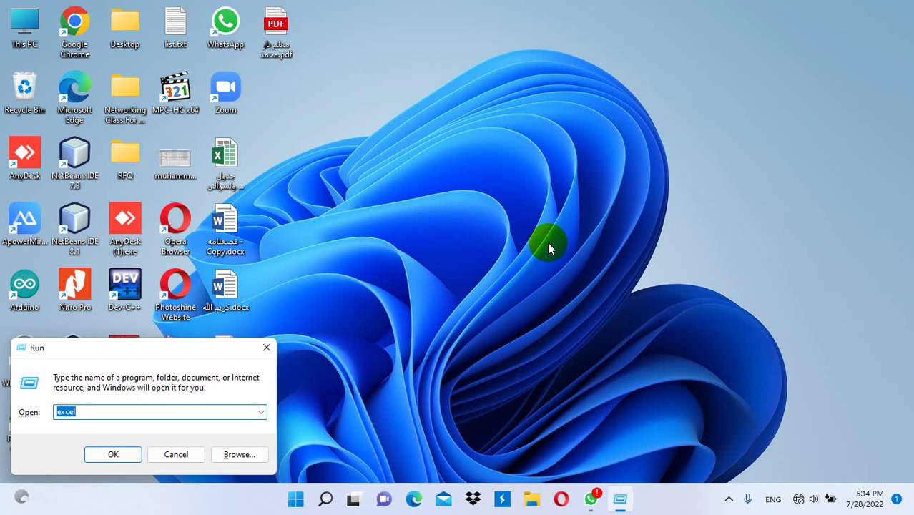
text(excel)
key(Return)
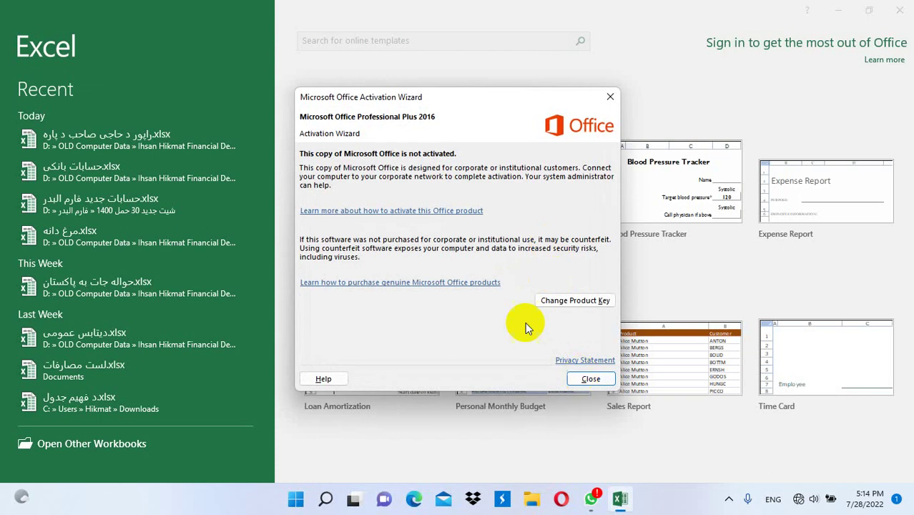
- Dismiss the activation notice, create a blank workbook, and preview the Data tab's What-If Analysis options
click(571, 378)
click(356, 178)
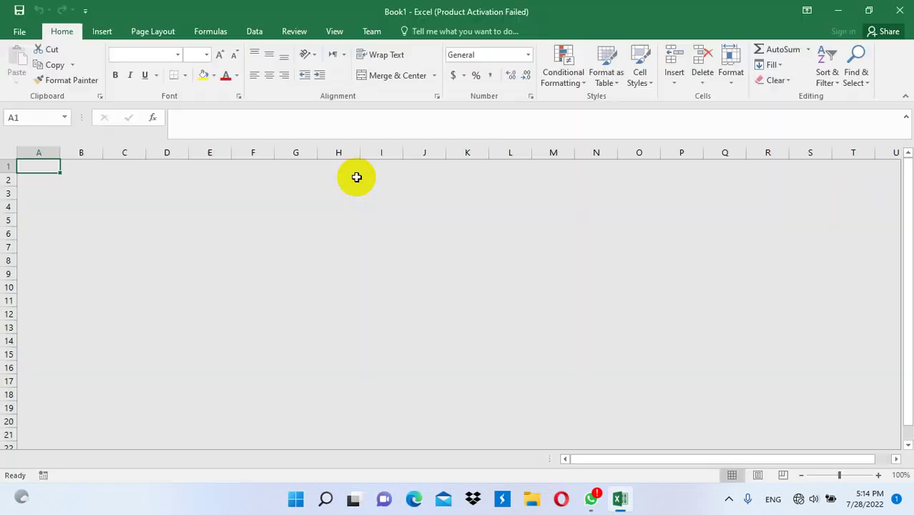
click(259, 34)
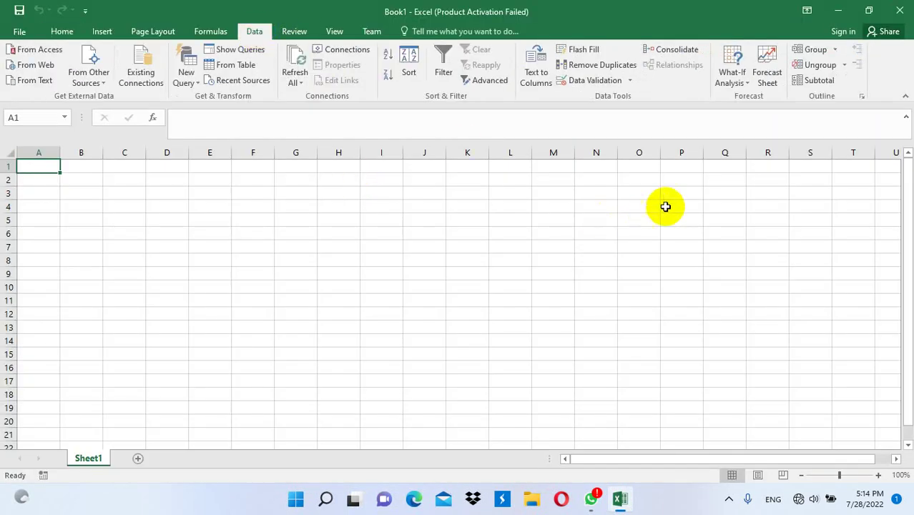
click(729, 84)
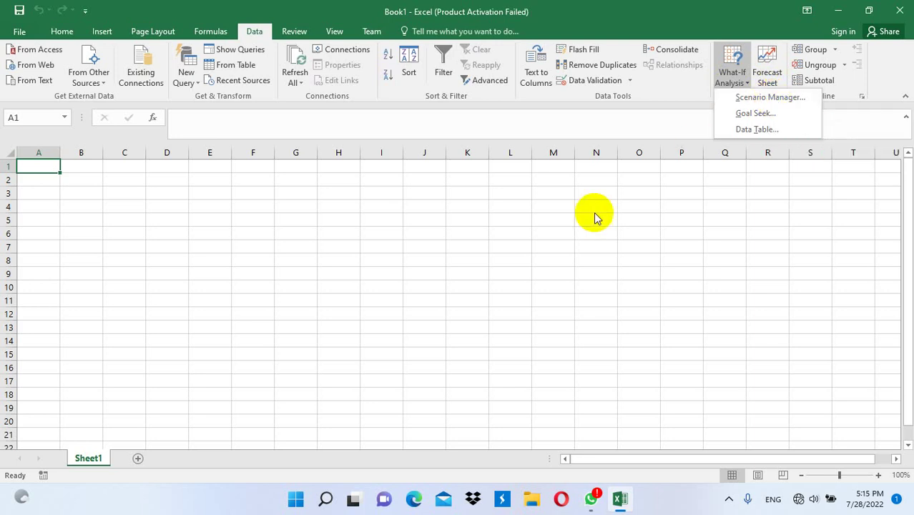
click(511, 246)
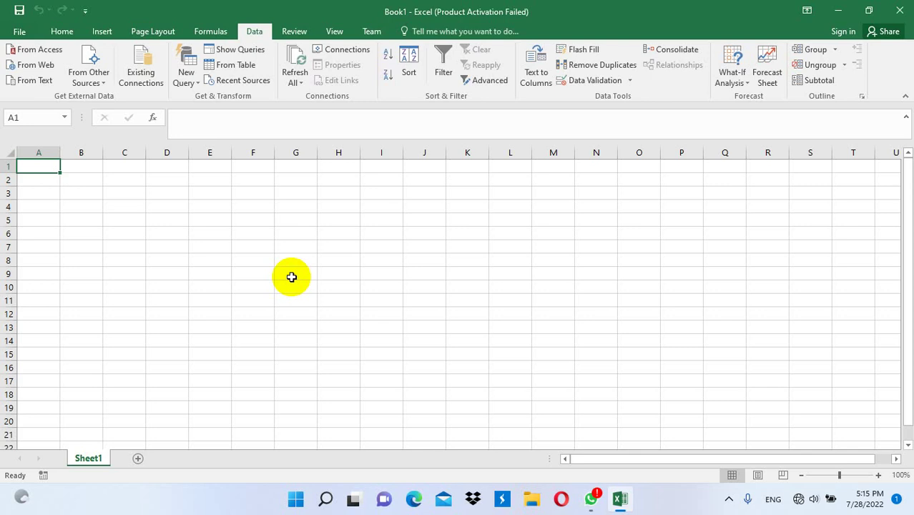
- Enter the labels Rent, Salary, Elec and Oil in A1, A3, A5 and A7
text(Rent)
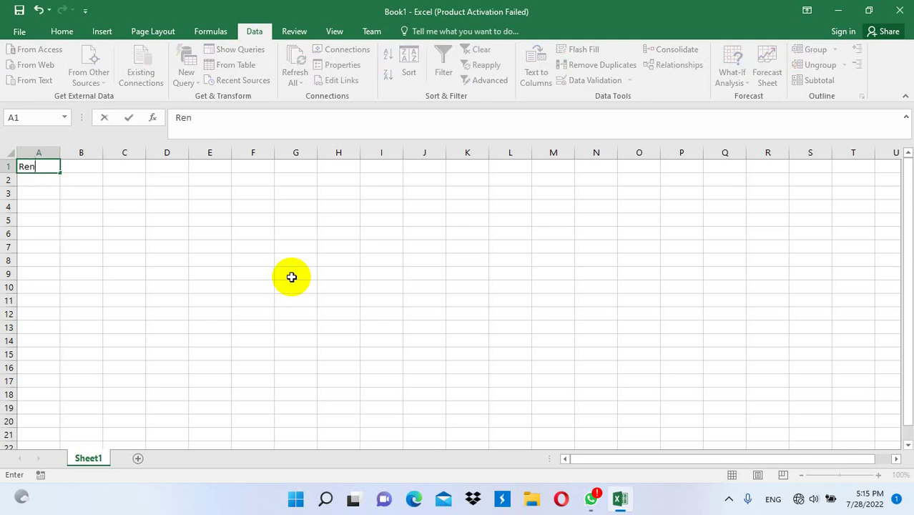
key(Return)
key(Return)
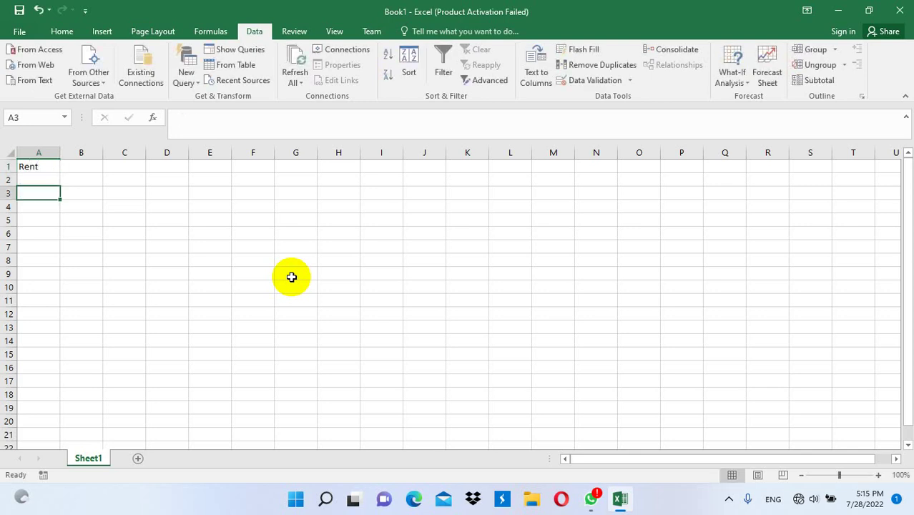
text(Salary)
key(Return)
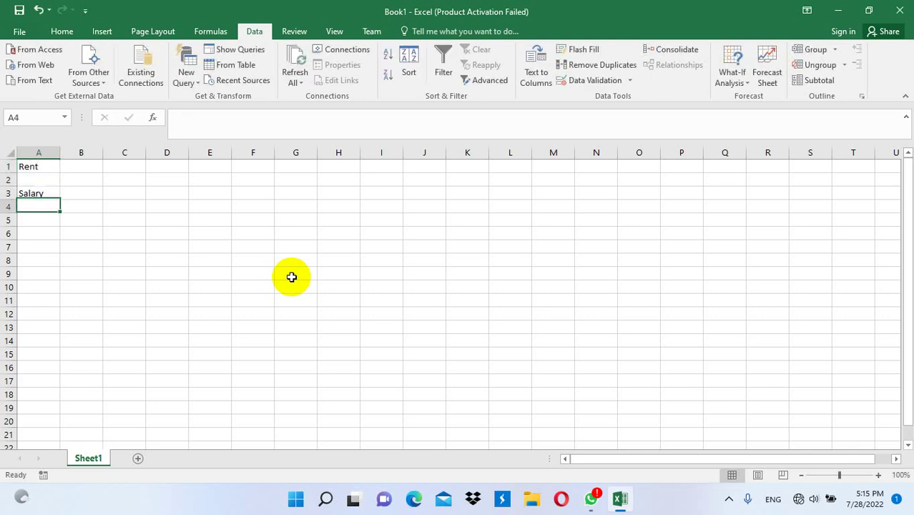
key(Return)
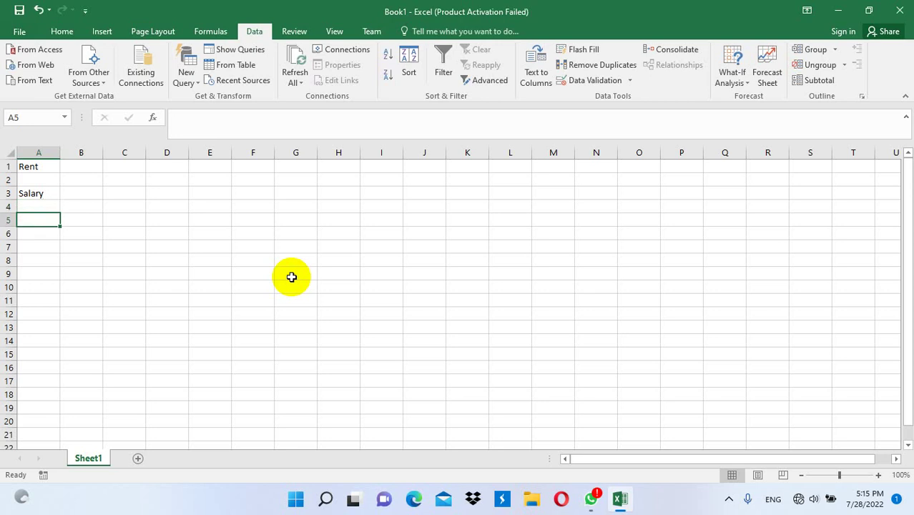
text(Ele)
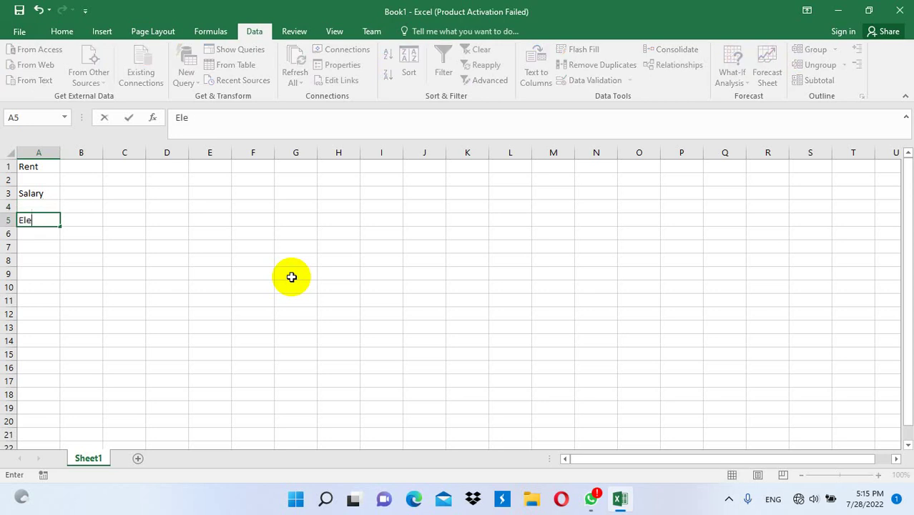
text(c)
key(Return)
key(Return)
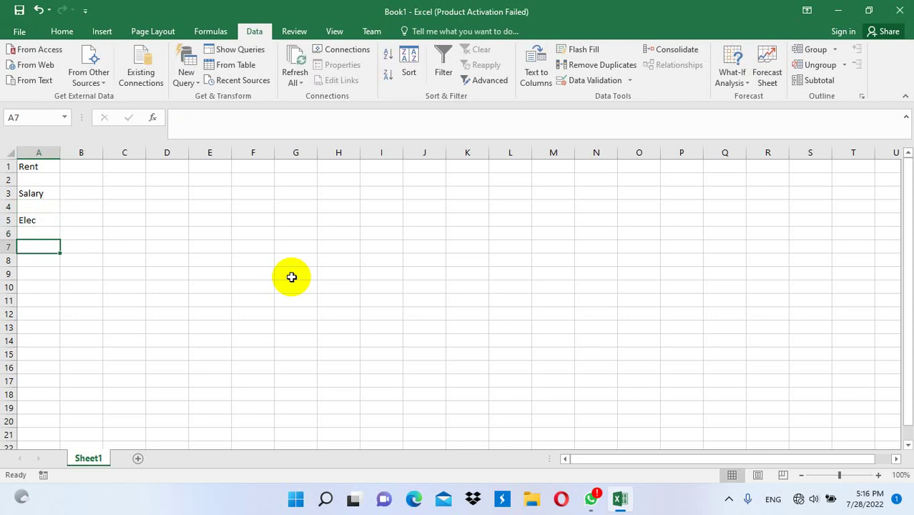
text(Oil)
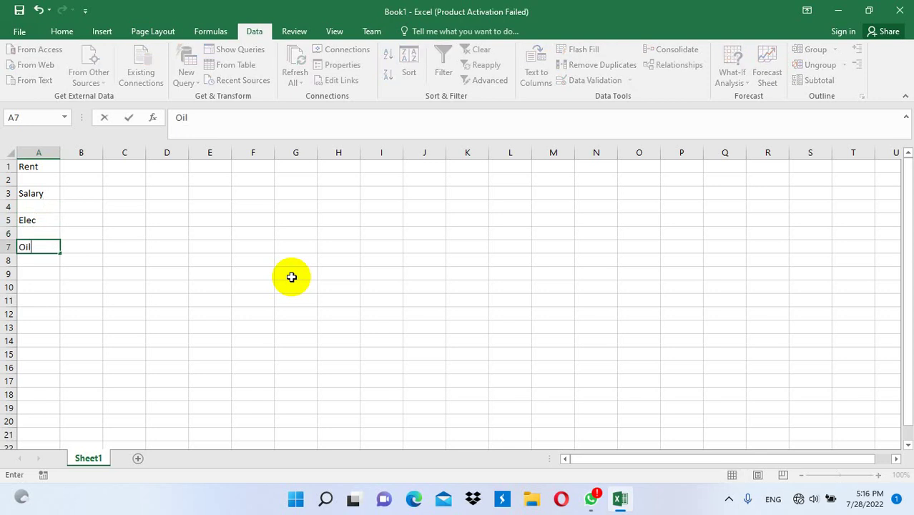
key(Return)
key(Return)
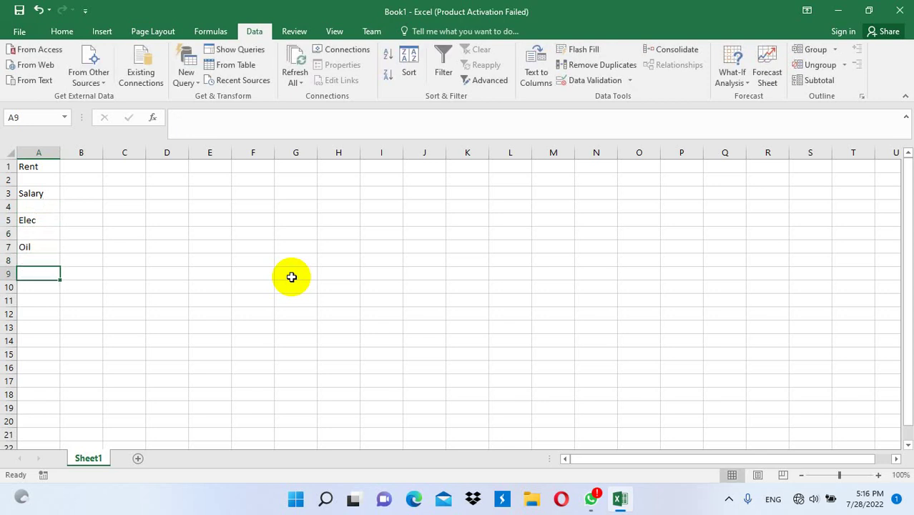
- Move Elec and Oil down to start at A8, enter Food in A5, and select row 7
drag(47, 222, 52, 246)
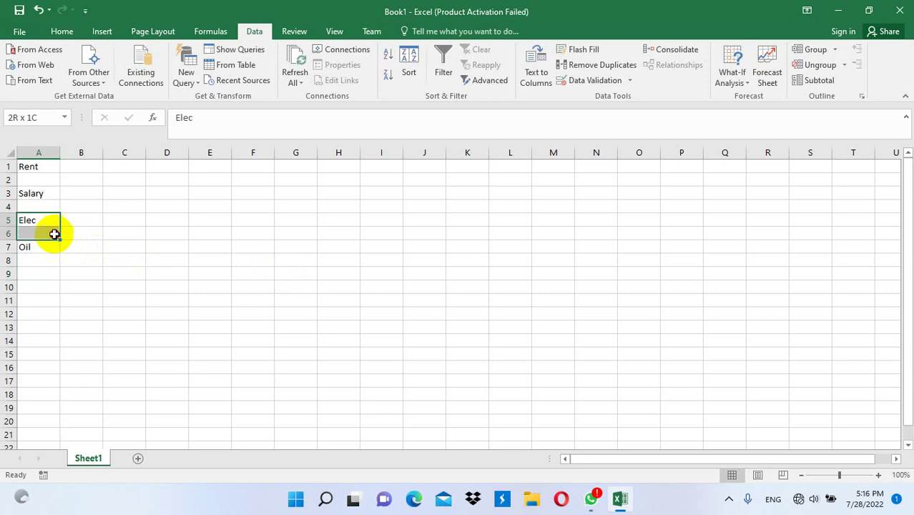
key(ctrl+c)
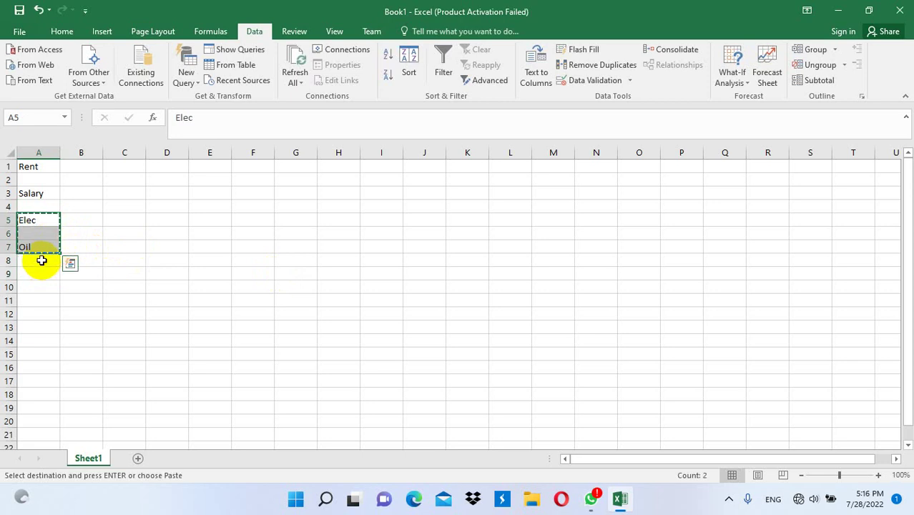
click(42, 260)
key(ctrl+v)
click(33, 220)
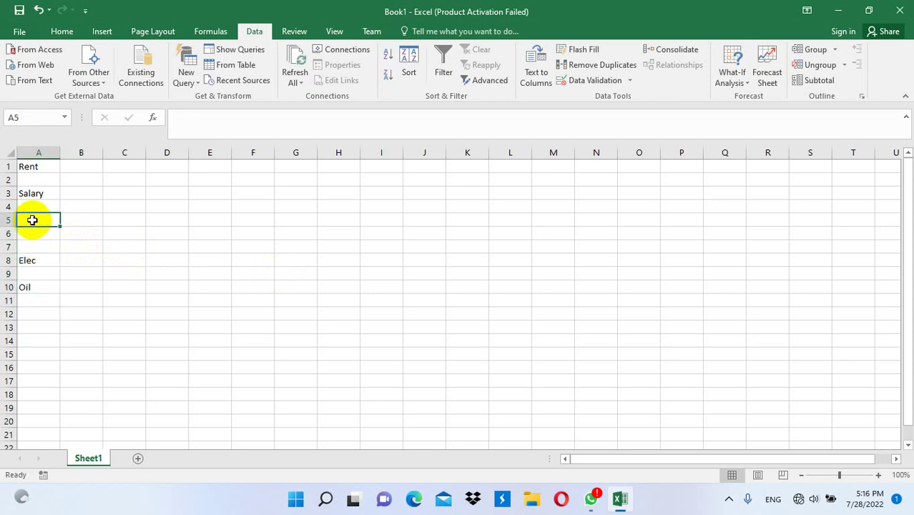
text(Food)
key(Return)
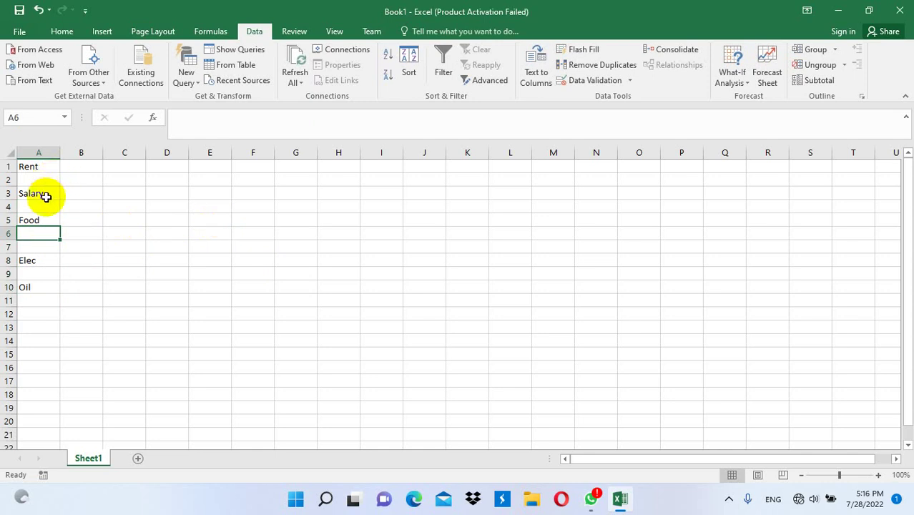
click(41, 247)
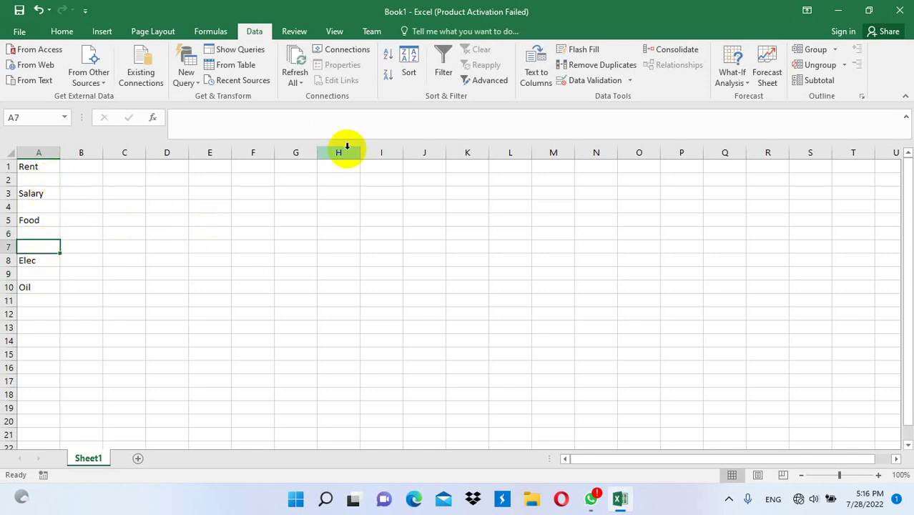
- Delete sheet row 7 so Elec and Oil shift up to A7 and A9
click(62, 30)
click(702, 83)
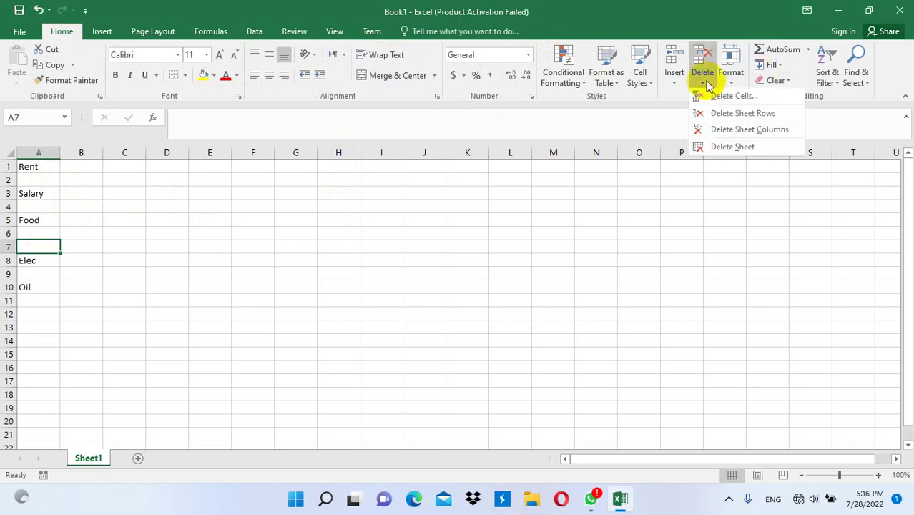
click(729, 112)
click(125, 286)
click(41, 194)
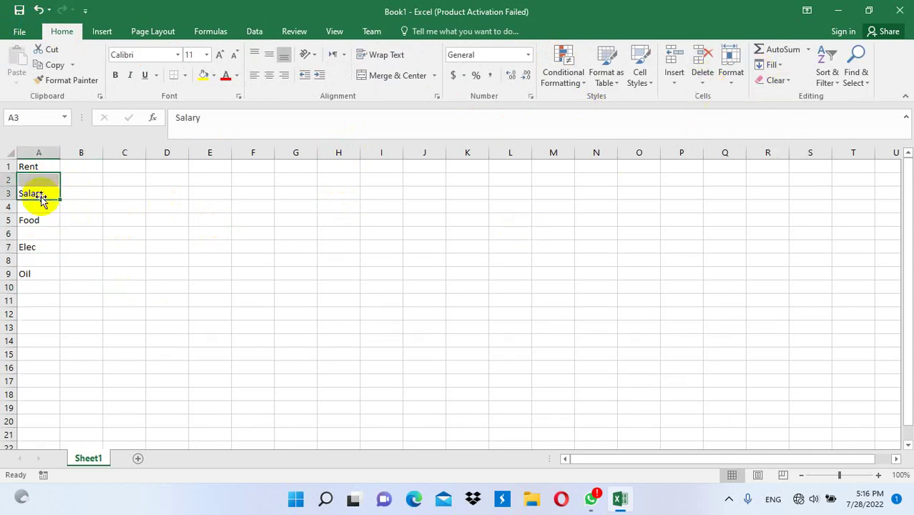
click(39, 208)
click(41, 233)
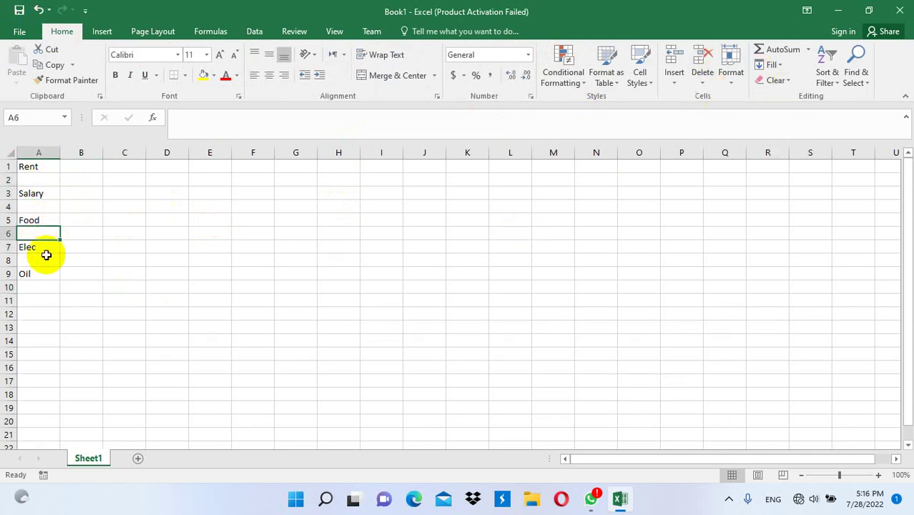
click(44, 260)
- Enter Extra in A11 and select the label list A1:A12
click(52, 288)
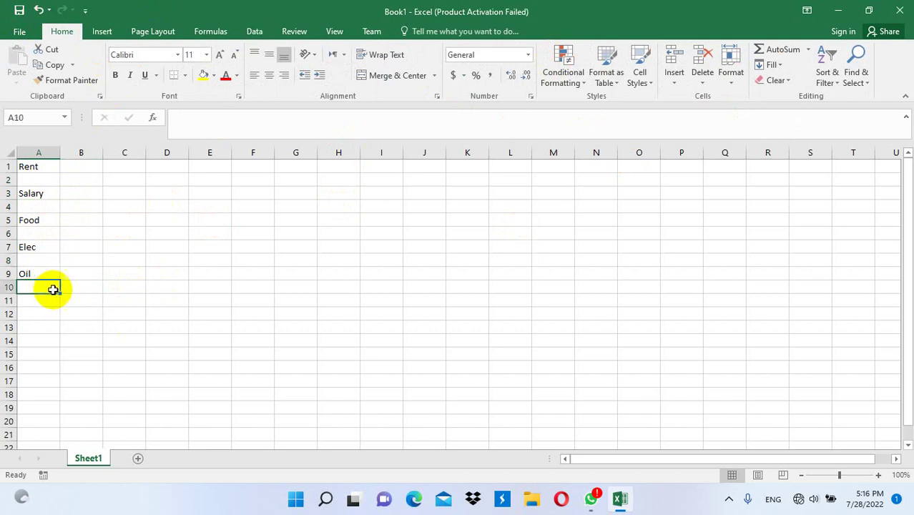
click(52, 301)
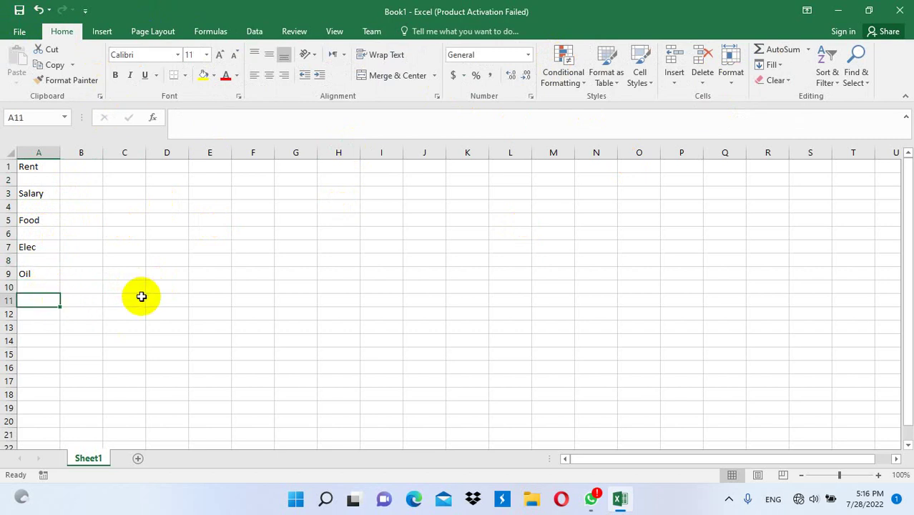
text(Extra)
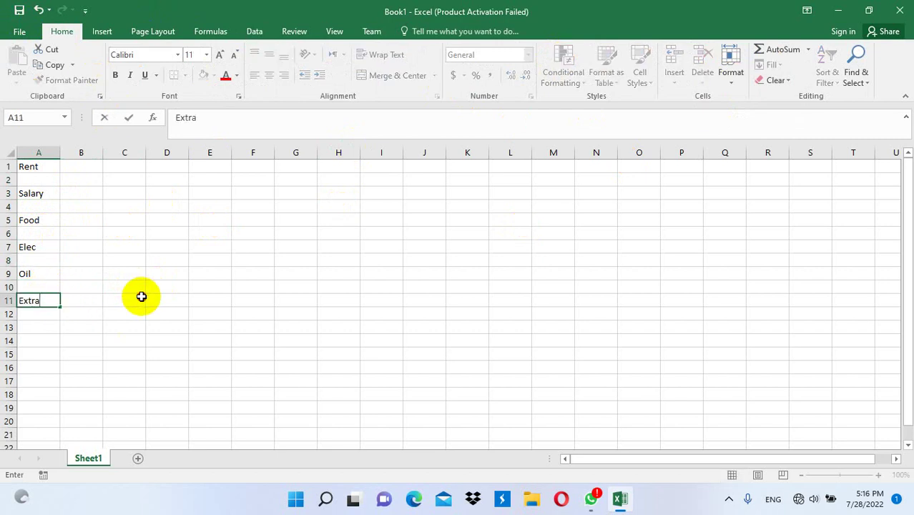
click(142, 296)
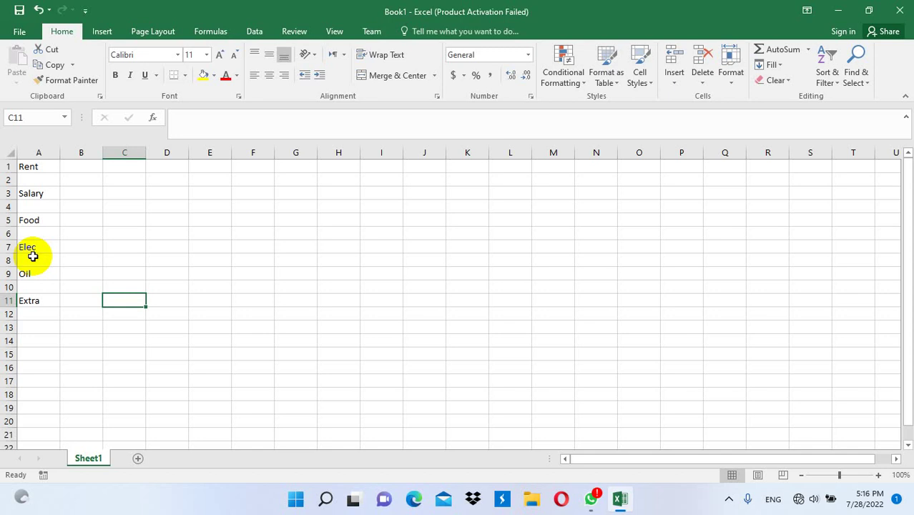
click(82, 220)
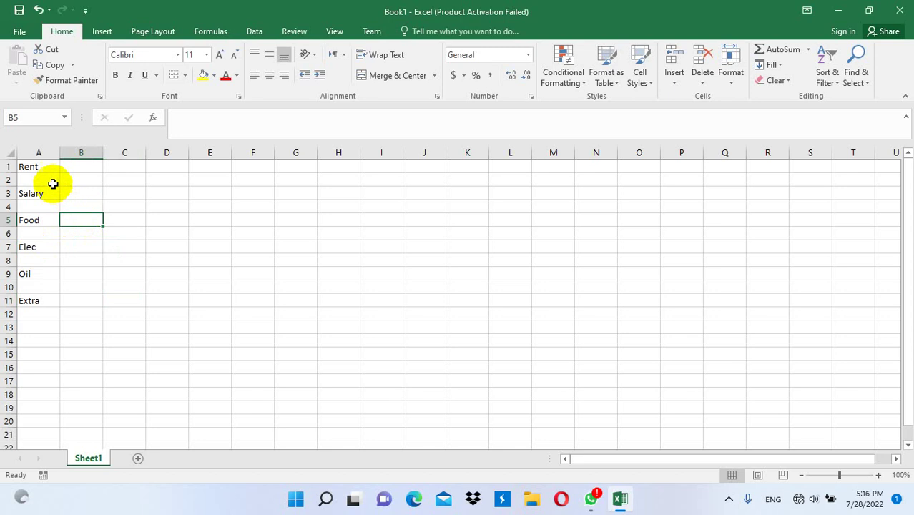
drag(43, 168, 46, 310)
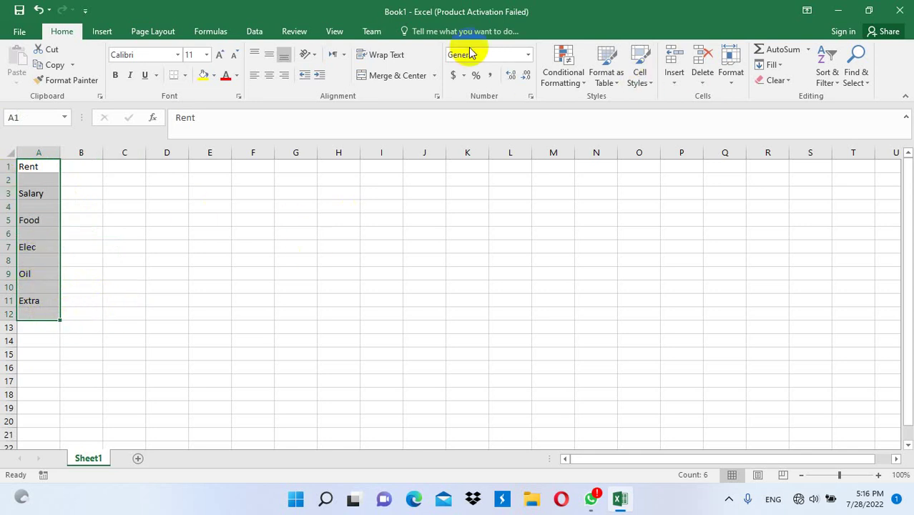
- Reselect A1:A12 and add a scenario named January with those changing cells
click(254, 34)
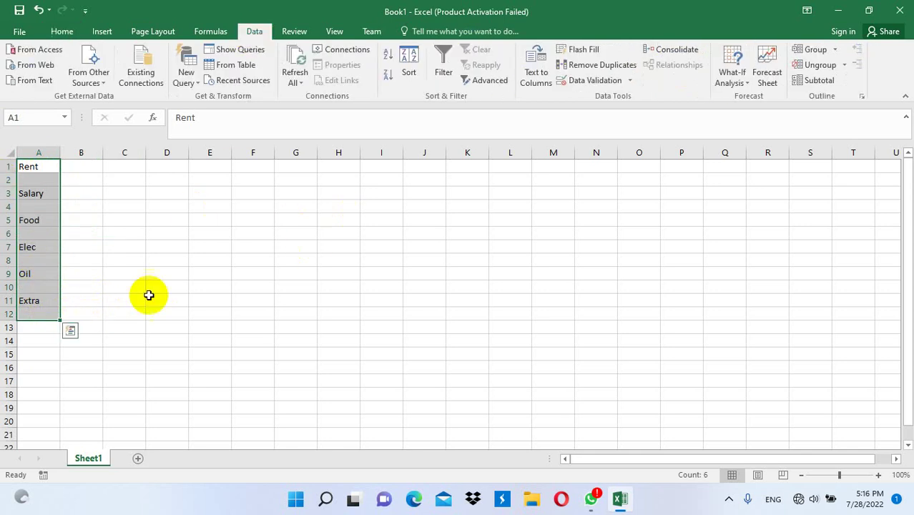
click(38, 313)
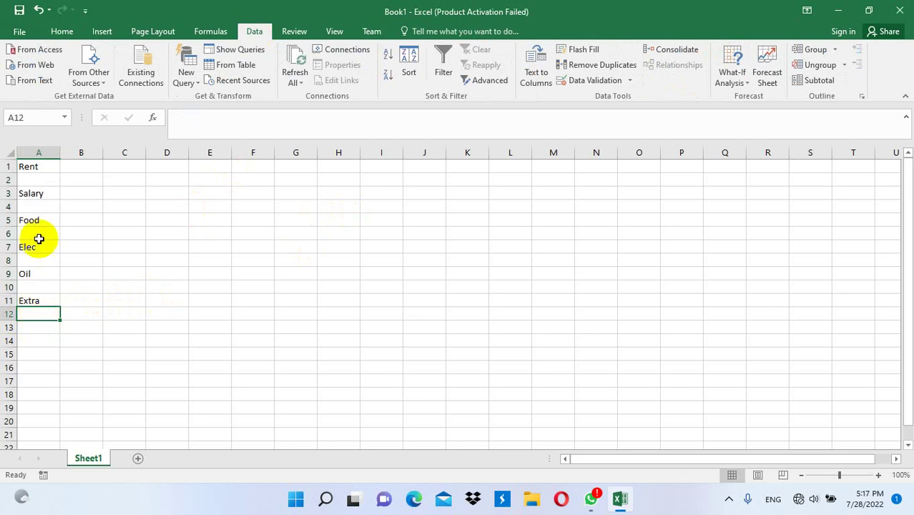
click(26, 169)
drag(27, 170, 38, 317)
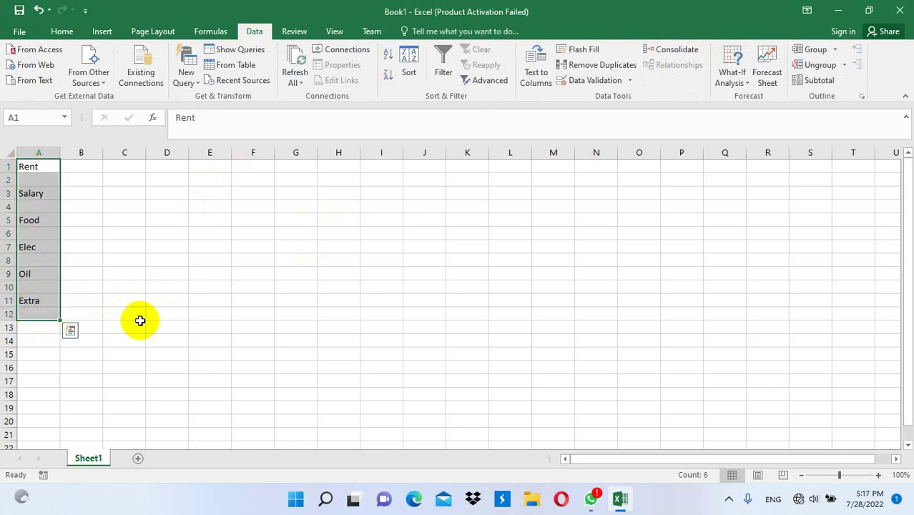
click(740, 82)
click(752, 97)
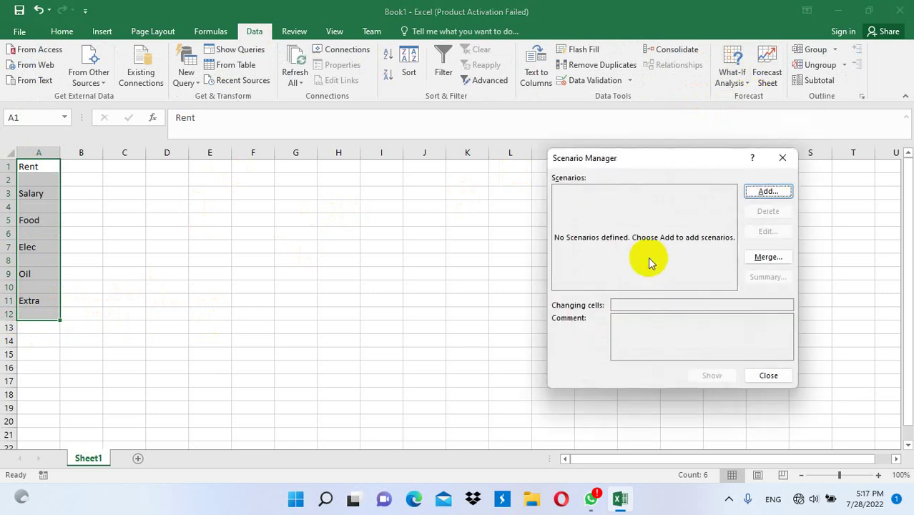
click(751, 193)
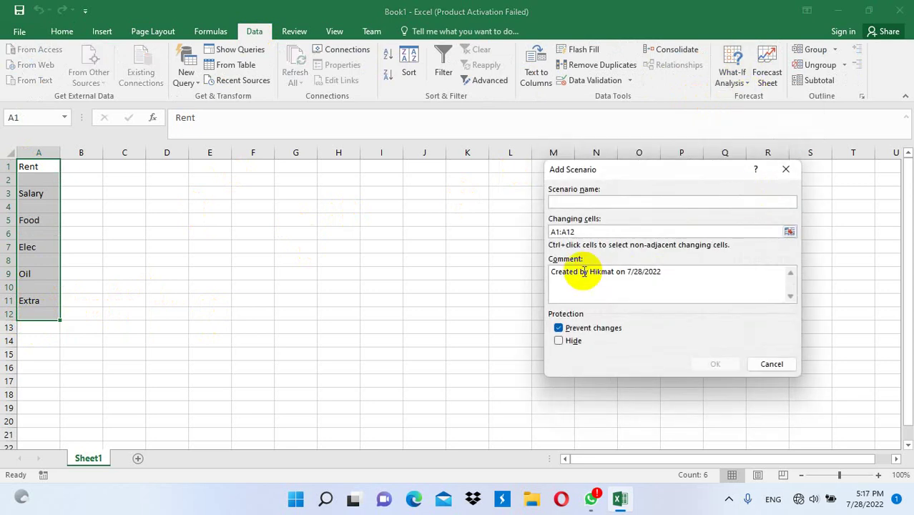
text(January)
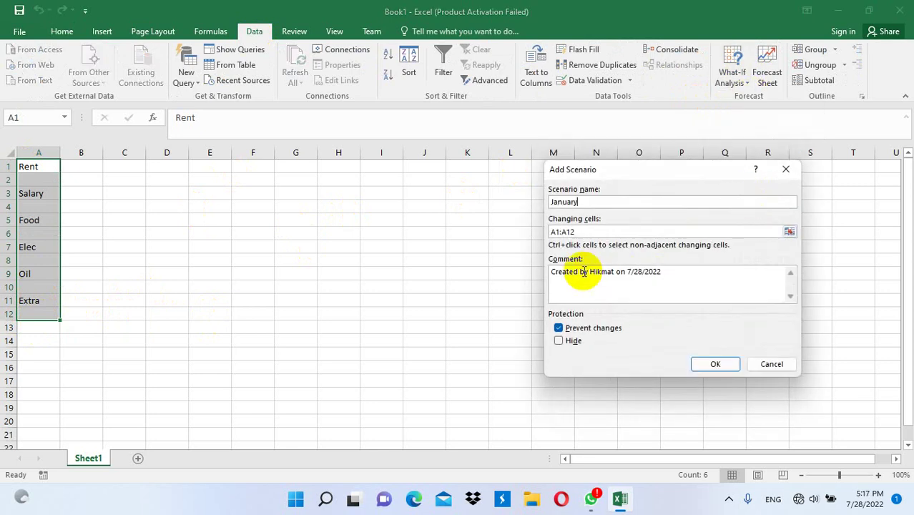
click(627, 231)
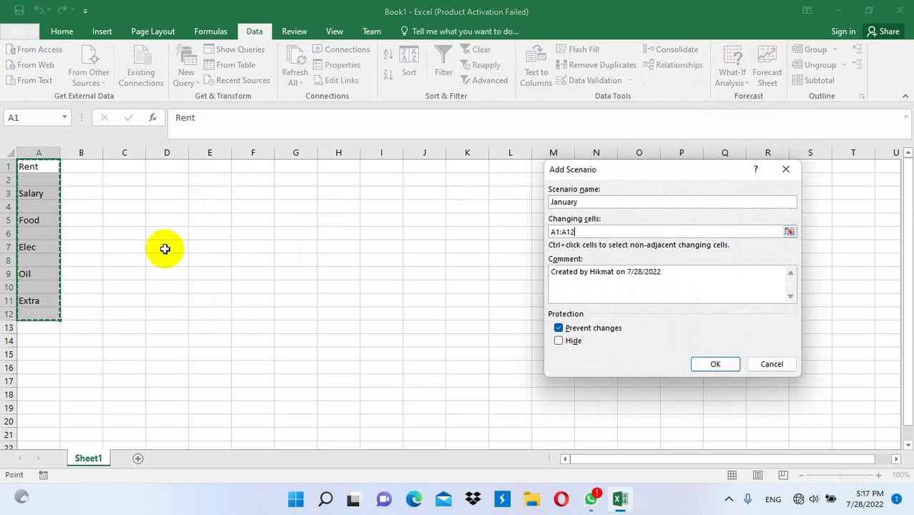
- Confirm the January scenario and enter 72000, 189000 and 95000 for Rent, Salary and Food
click(719, 366)
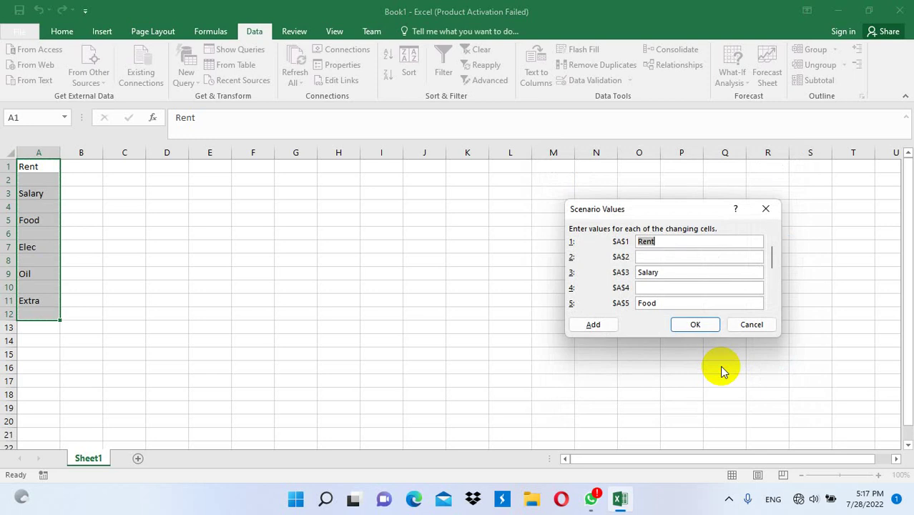
click(652, 256)
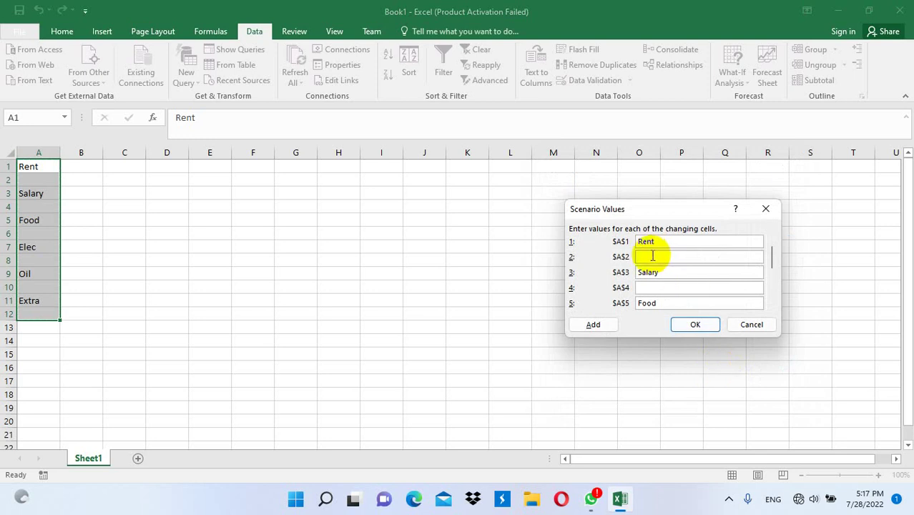
text(72000)
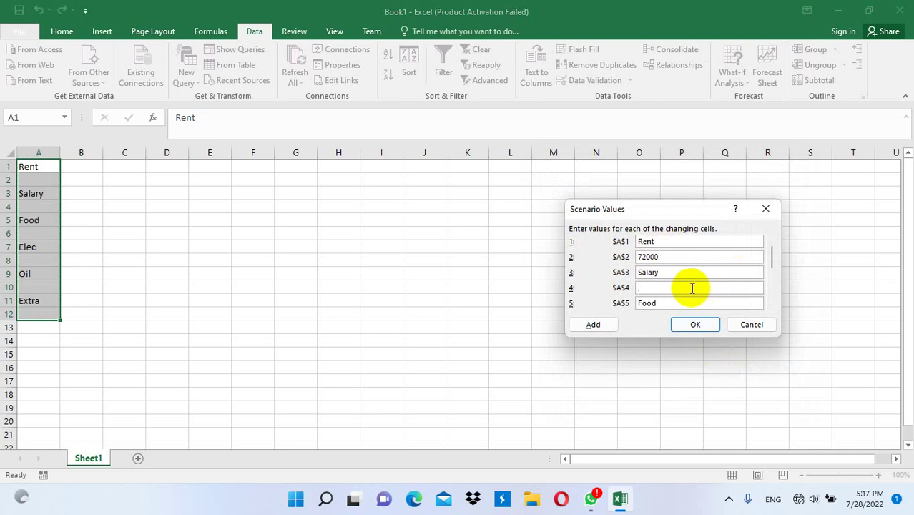
text(18)
text(9000)
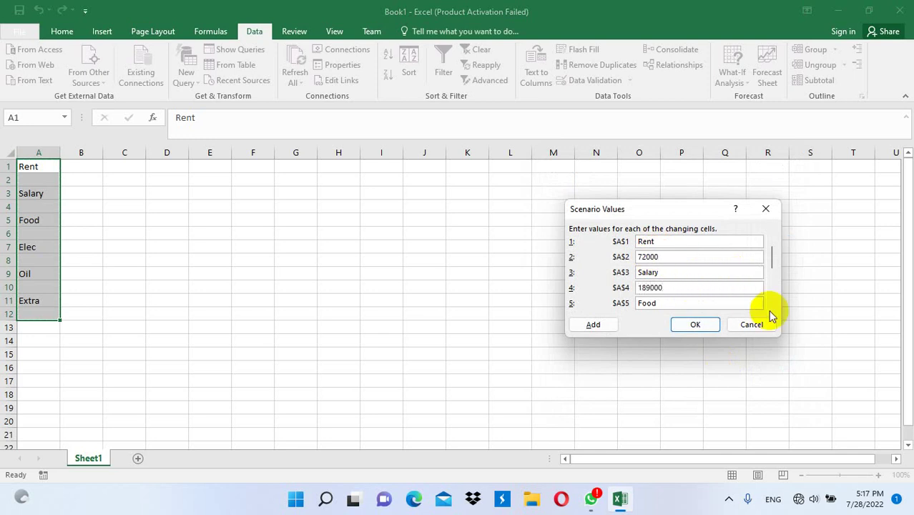
click(772, 306)
click(773, 306)
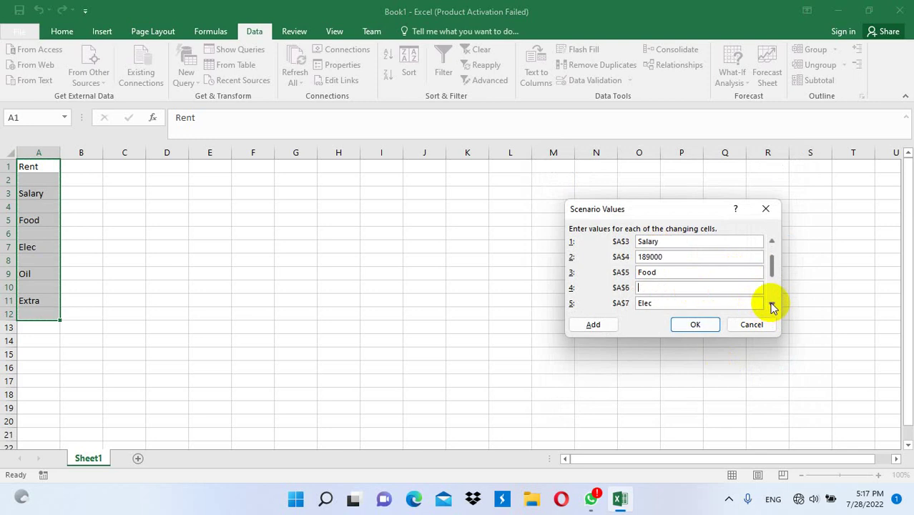
text(9)
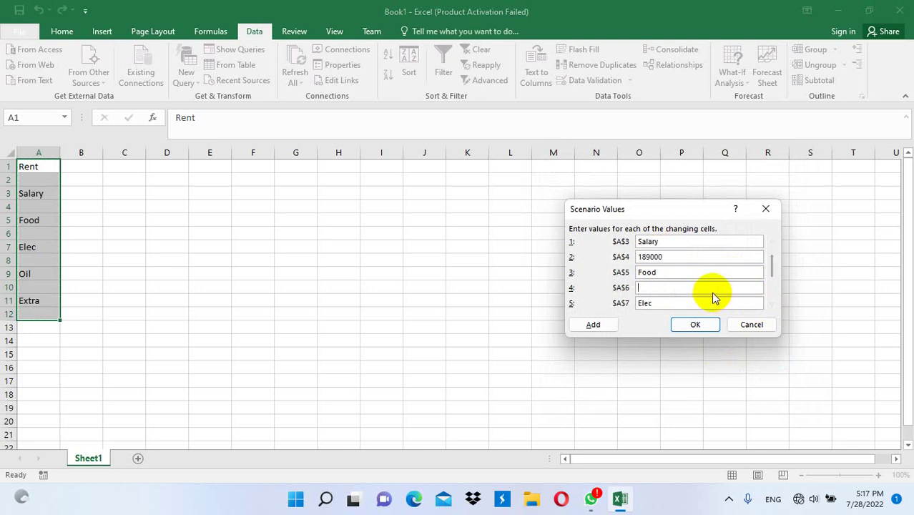
text(5000)
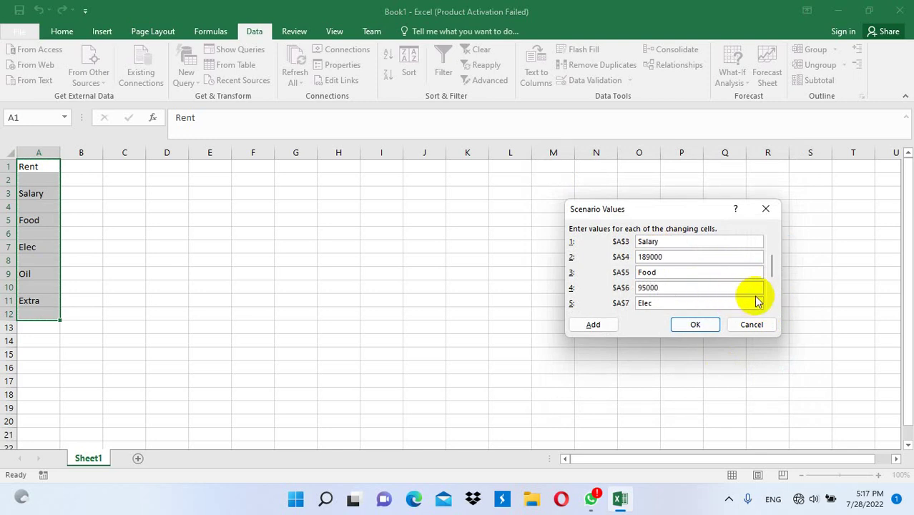
click(772, 305)
- Enter 32000, 28000 and 15000 for Elec, Oil and Extra, then save the scenario
click(698, 304)
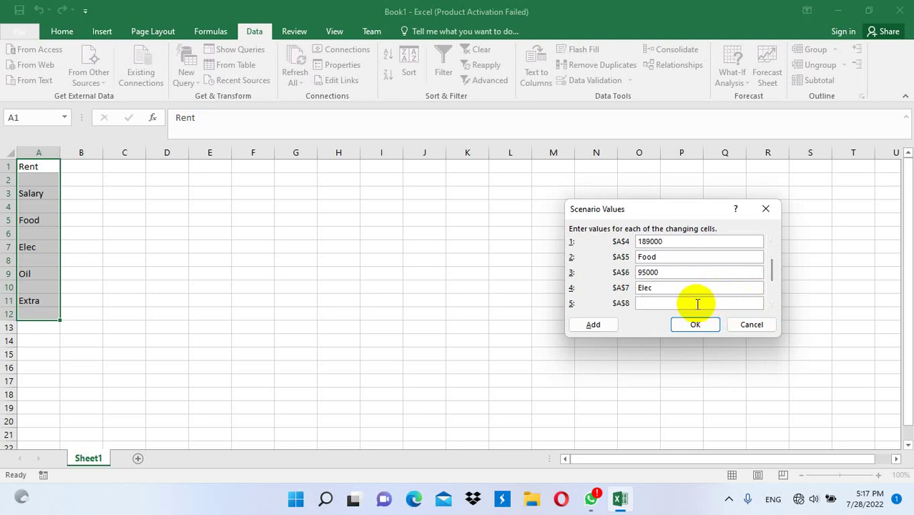
text(32000)
click(771, 306)
click(771, 306)
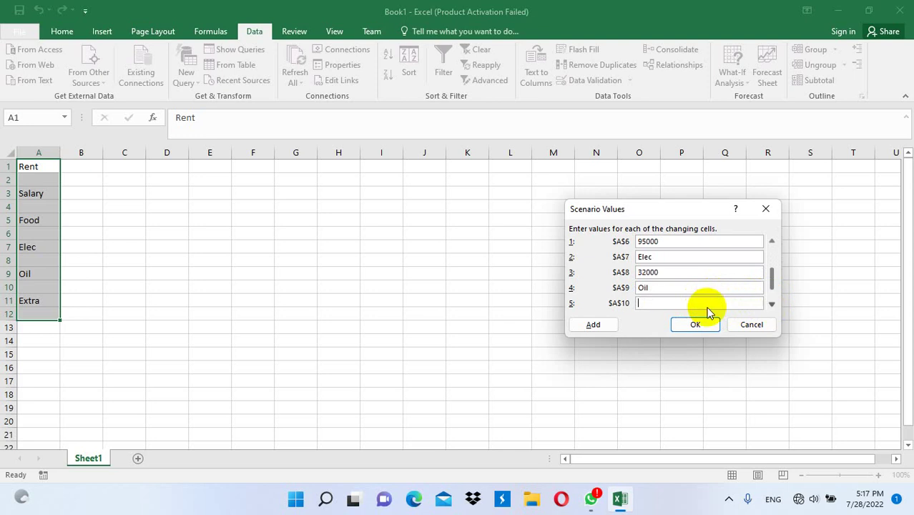
text(28000)
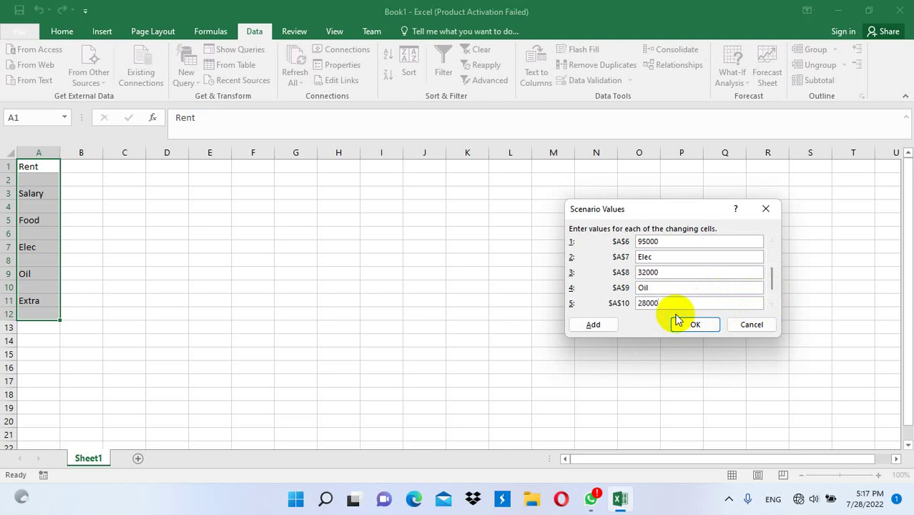
click(770, 305)
click(771, 305)
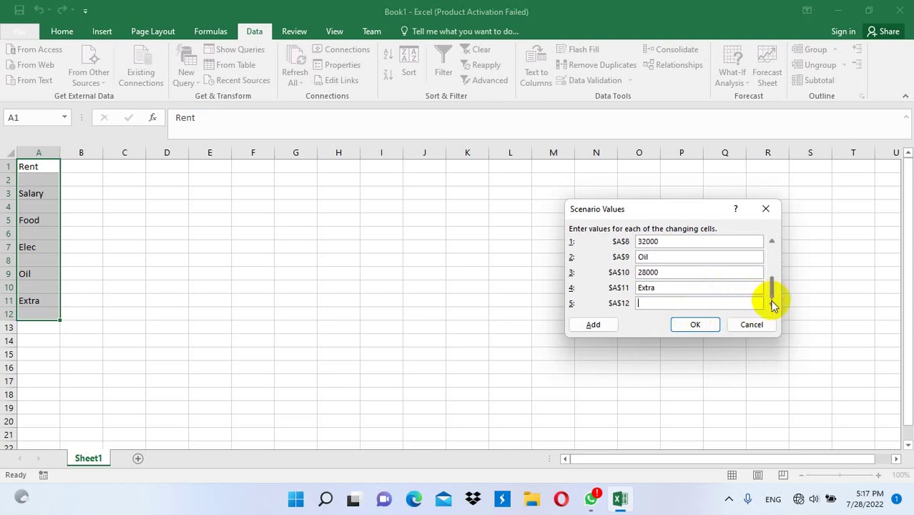
click(688, 303)
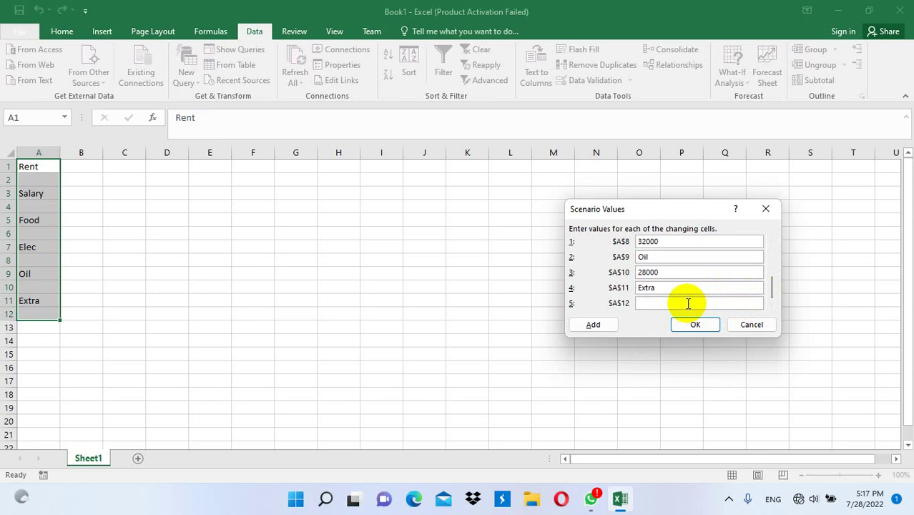
text(1500)
text(0)
click(709, 325)
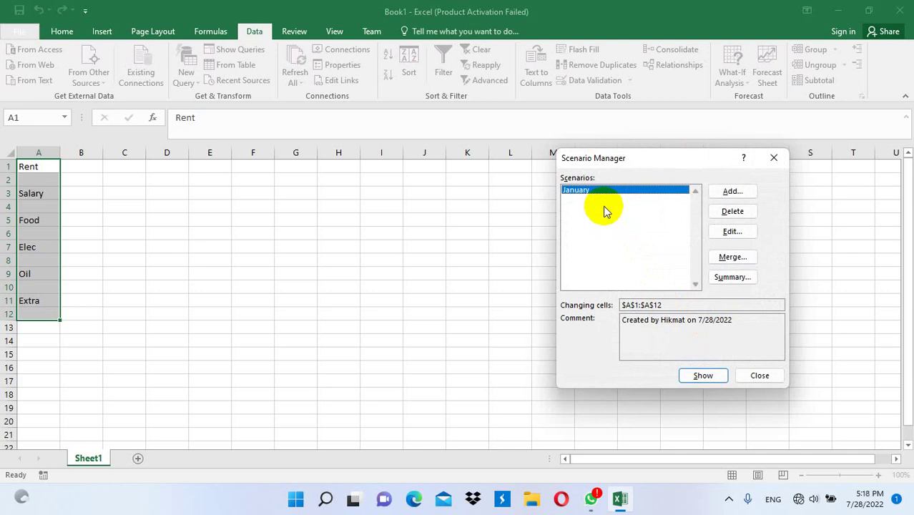
- Add a February scenario and enter 98000 for Rent and 120000 for Salary
click(731, 189)
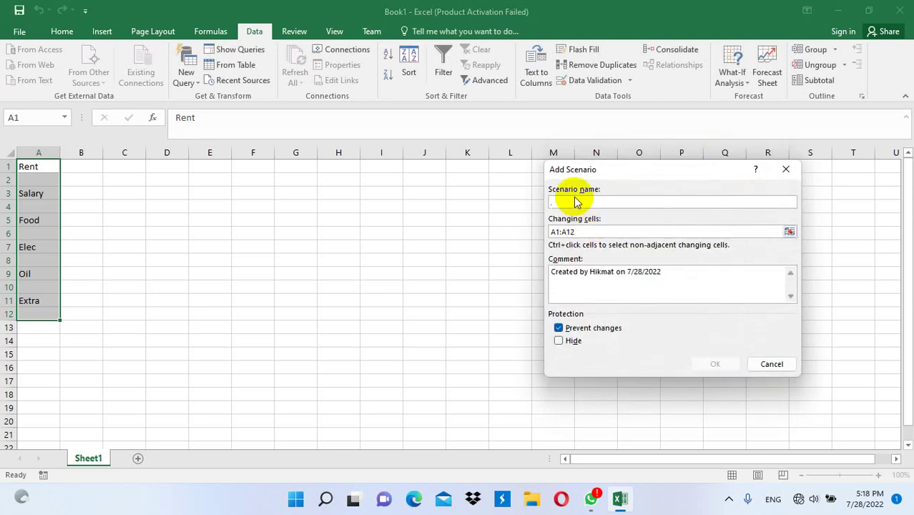
text(Februa)
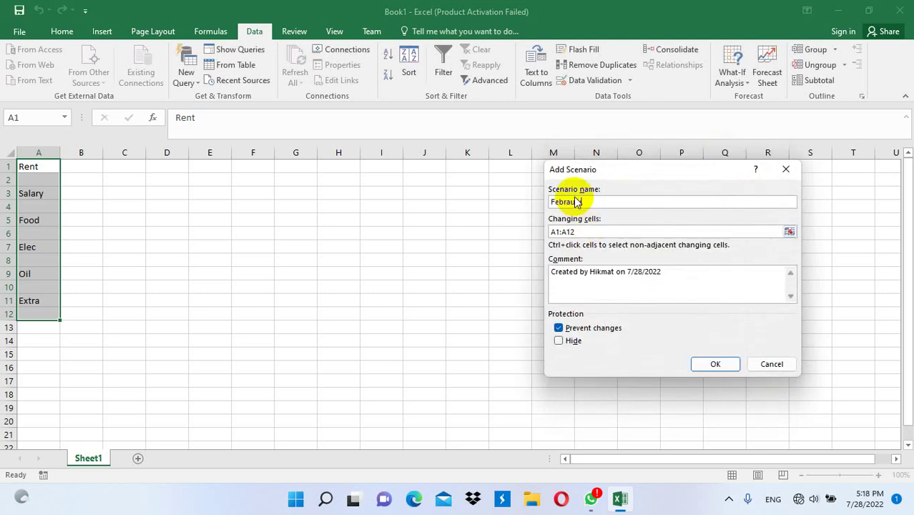
text(ry)
click(699, 364)
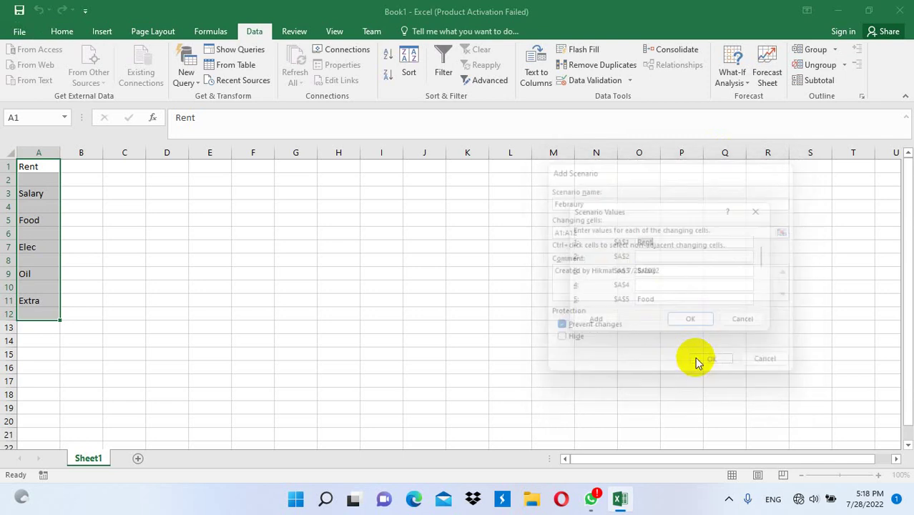
click(648, 256)
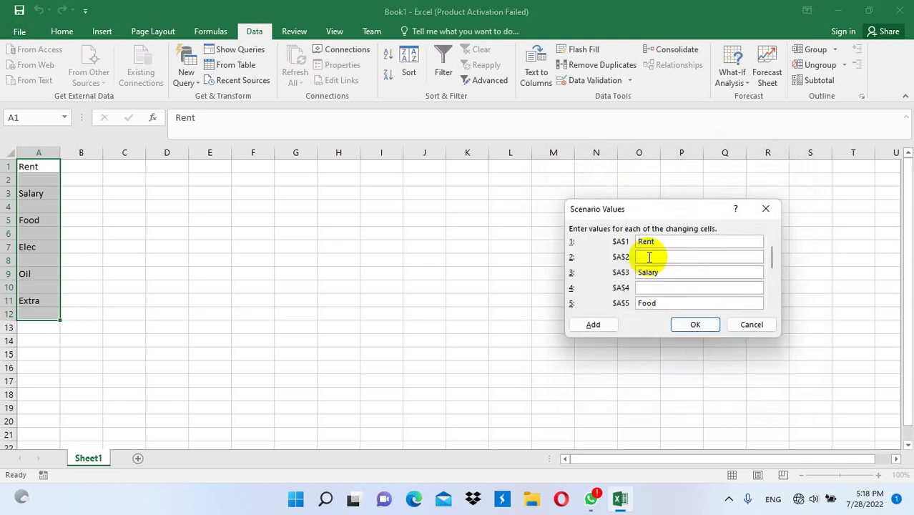
text(98)
text(000)
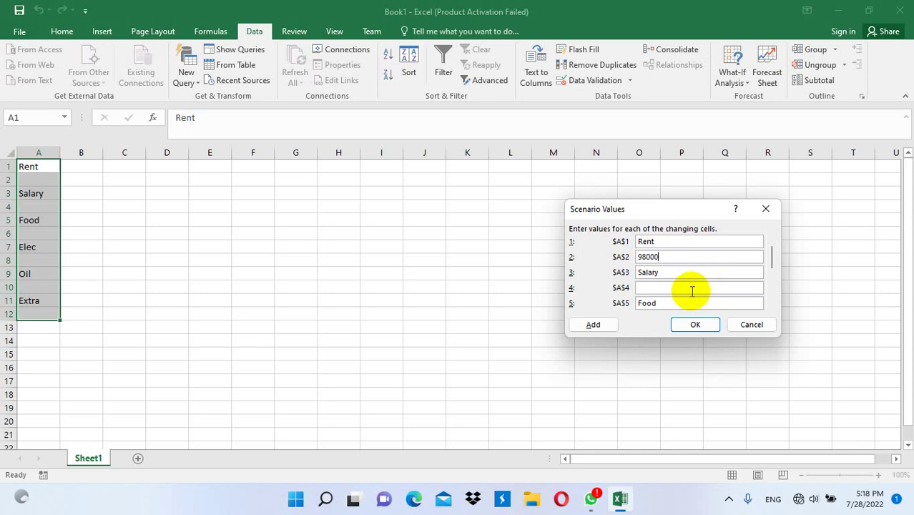
click(674, 287)
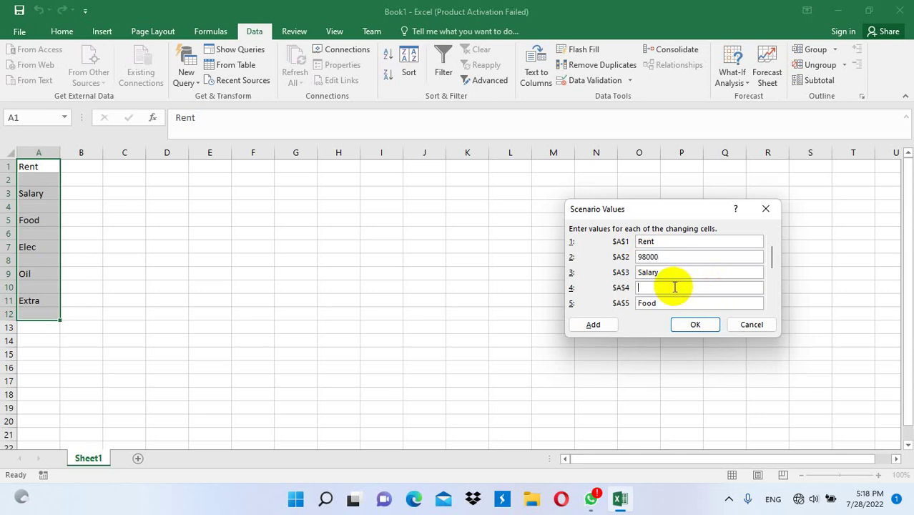
text(1)
text(20000)
click(772, 303)
click(771, 304)
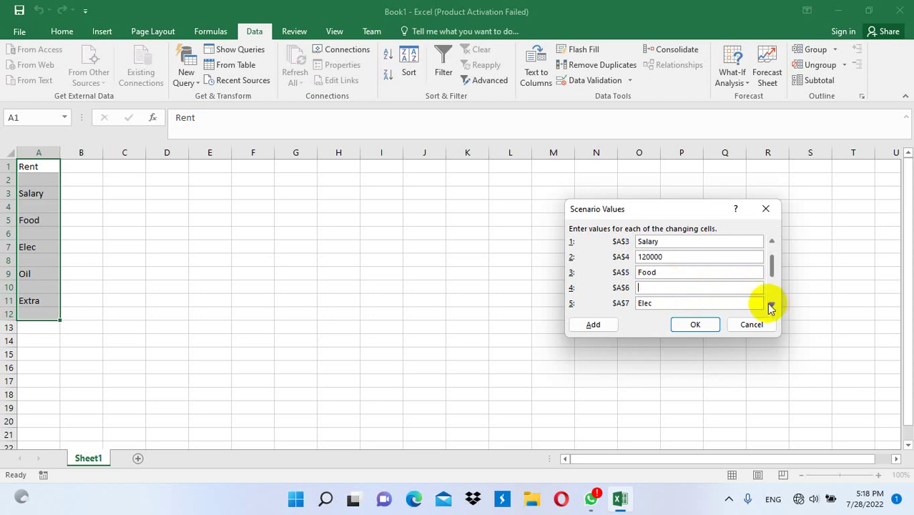
- Enter 75000, 20000, 43000 and 25000 for Food, Elec, Oil and Extra
click(685, 287)
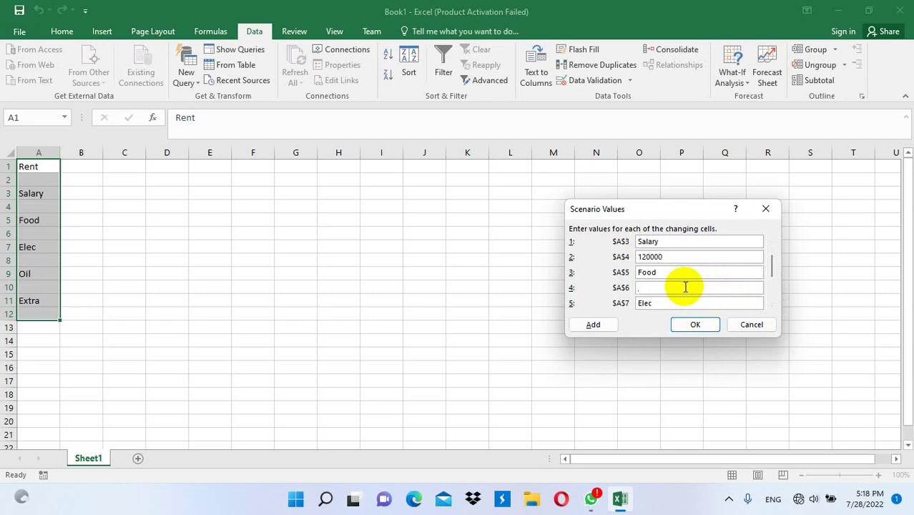
text(75000)
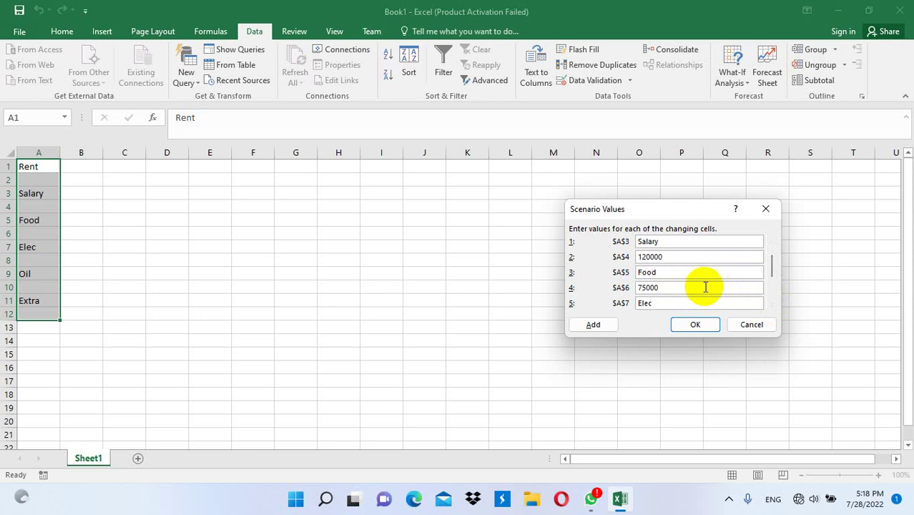
click(772, 306)
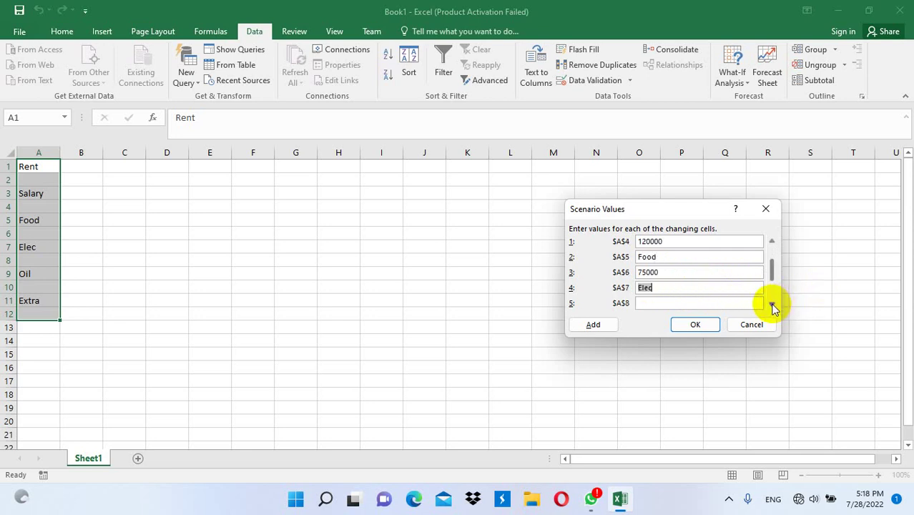
click(772, 306)
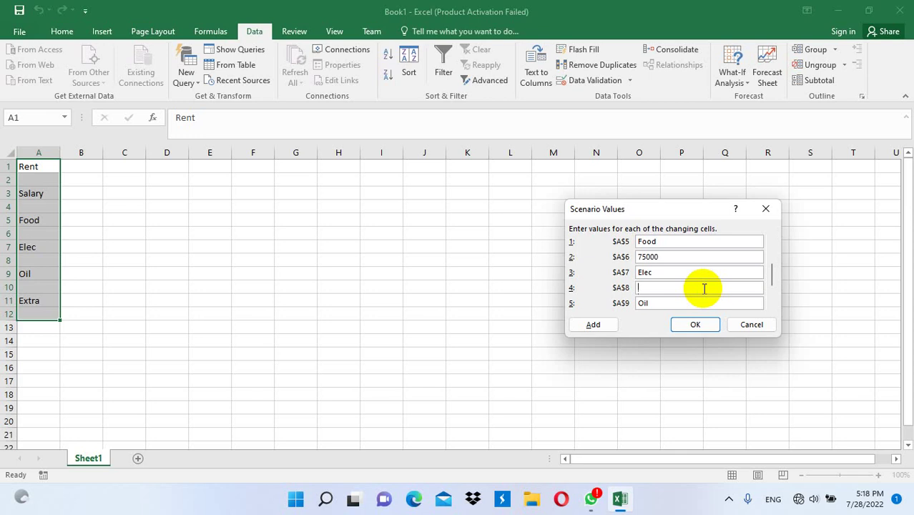
text(2)
text(0000)
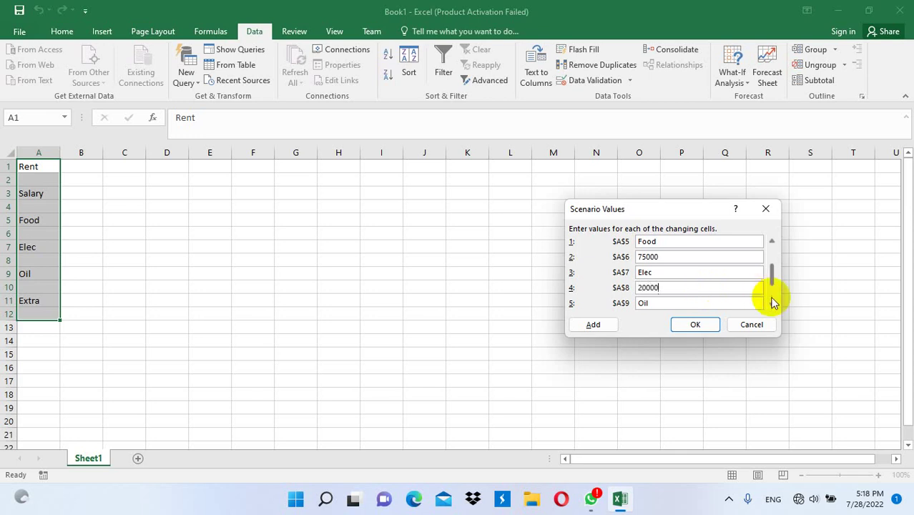
scroll(771, 297, down, 3)
click(690, 274)
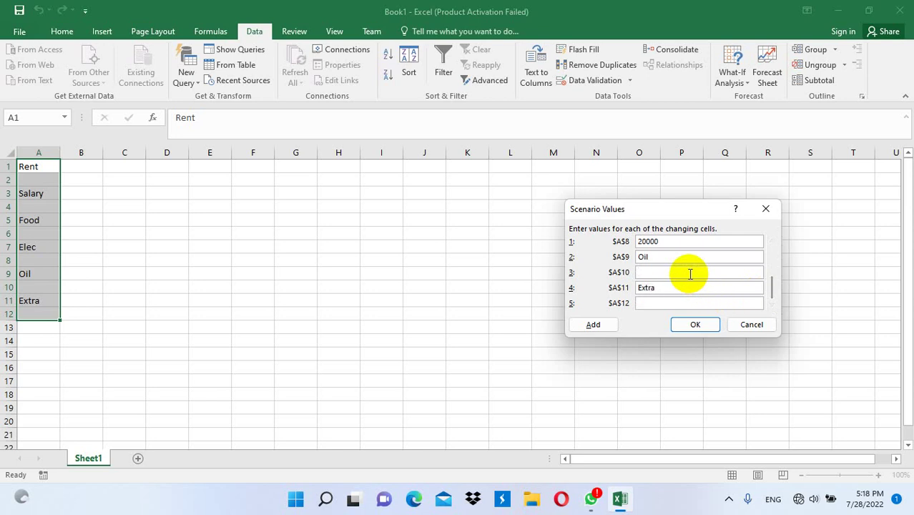
text(43000)
click(703, 305)
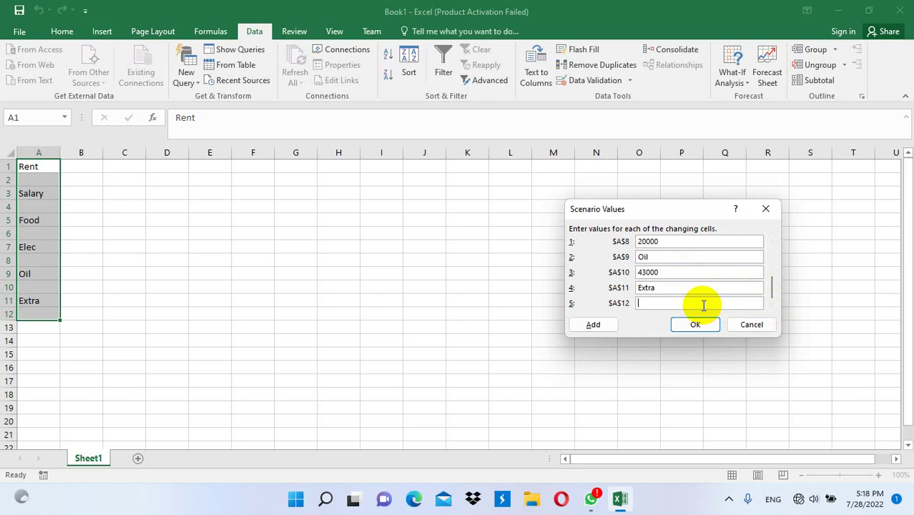
text(250)
text(00)
- Save the February scenario values and reopen the Scenario Manager
click(697, 323)
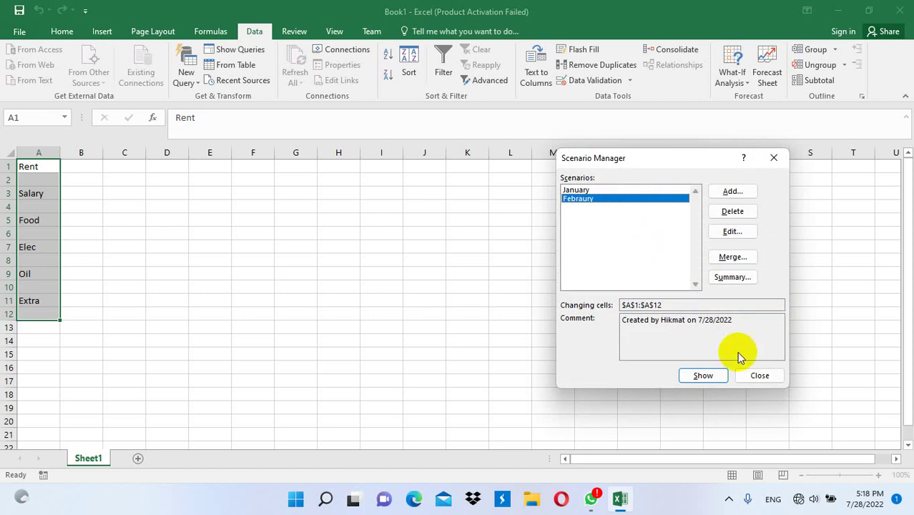
click(754, 373)
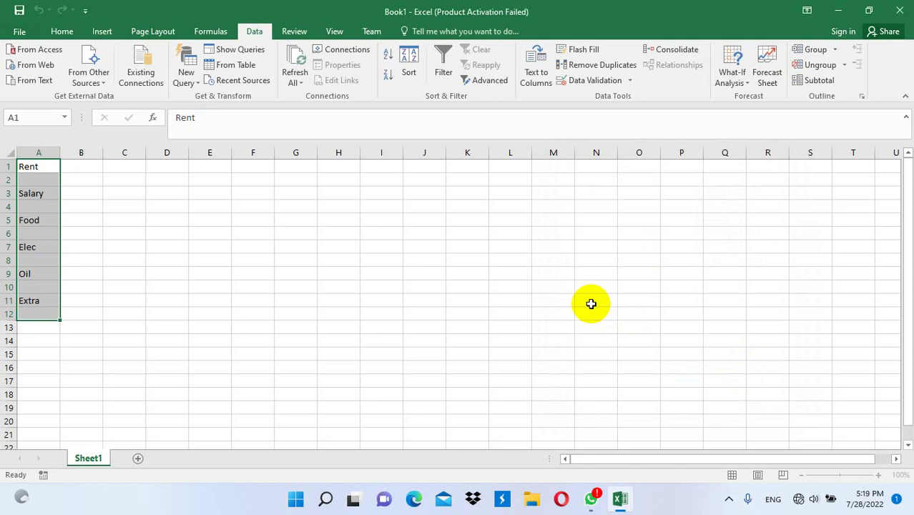
click(735, 82)
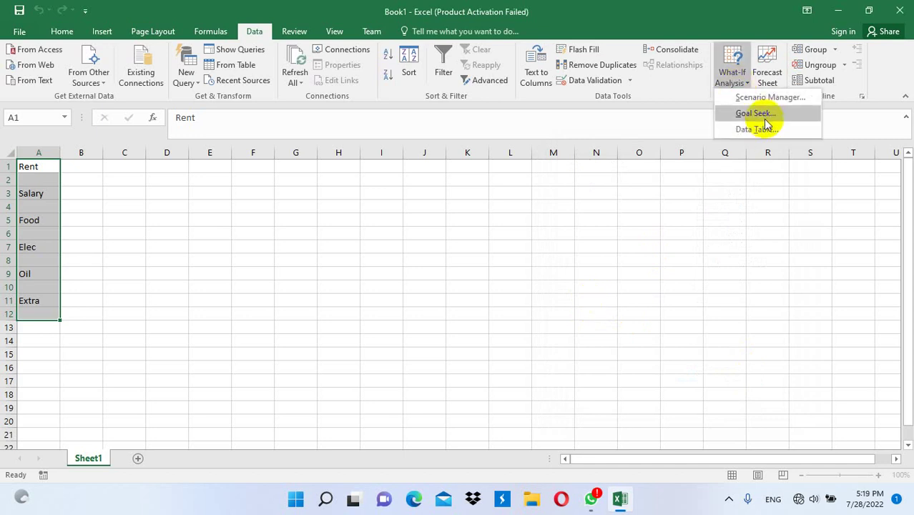
click(761, 98)
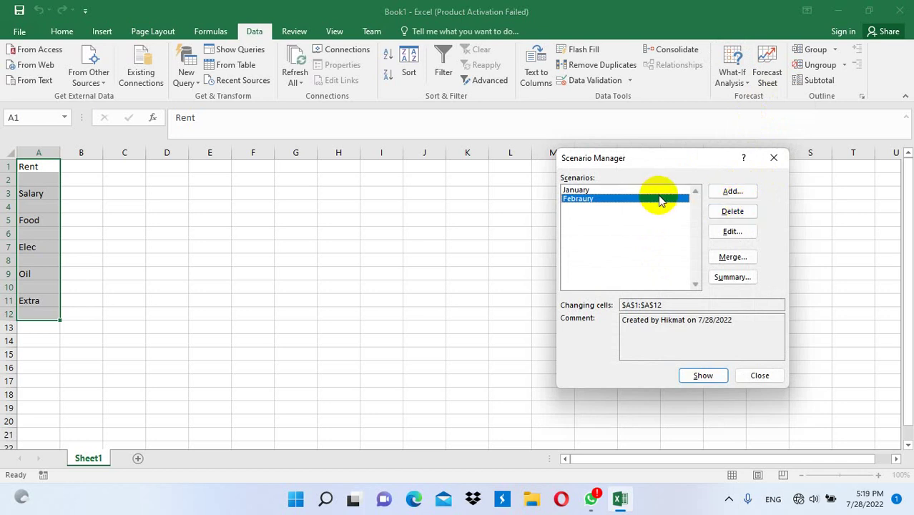
- View the Febraury scenario's stored values via Edit, cancel without changes, and close the manager
click(734, 234)
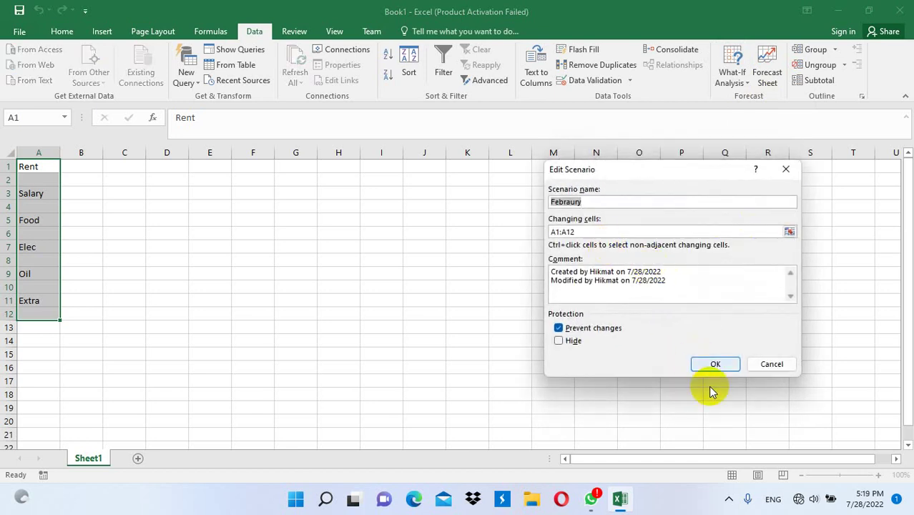
click(717, 367)
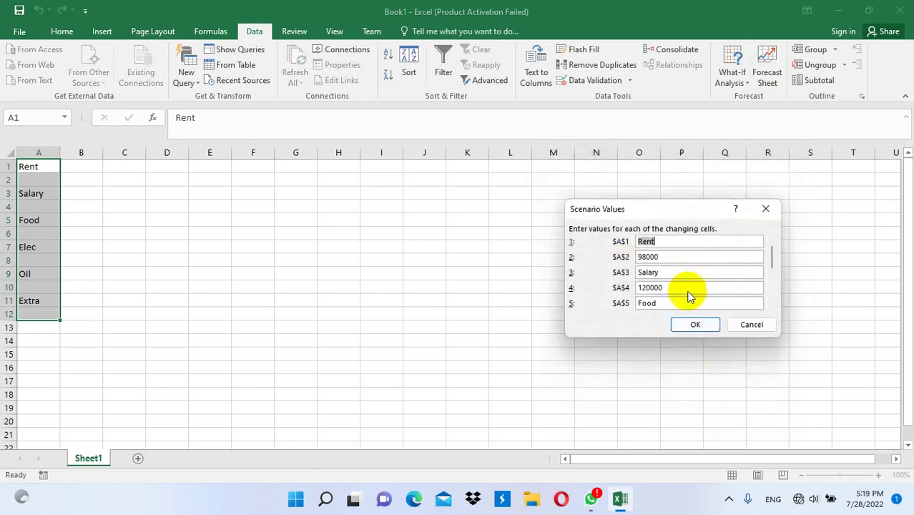
click(751, 324)
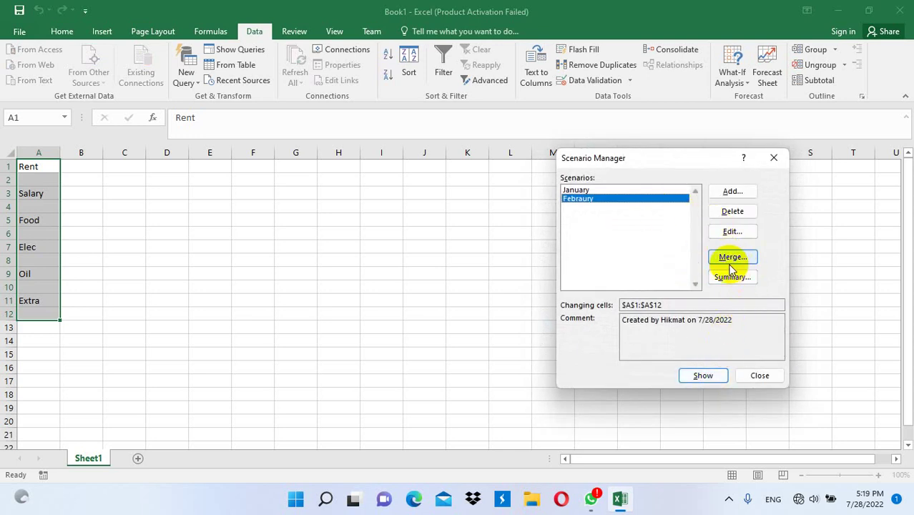
click(759, 376)
click(733, 77)
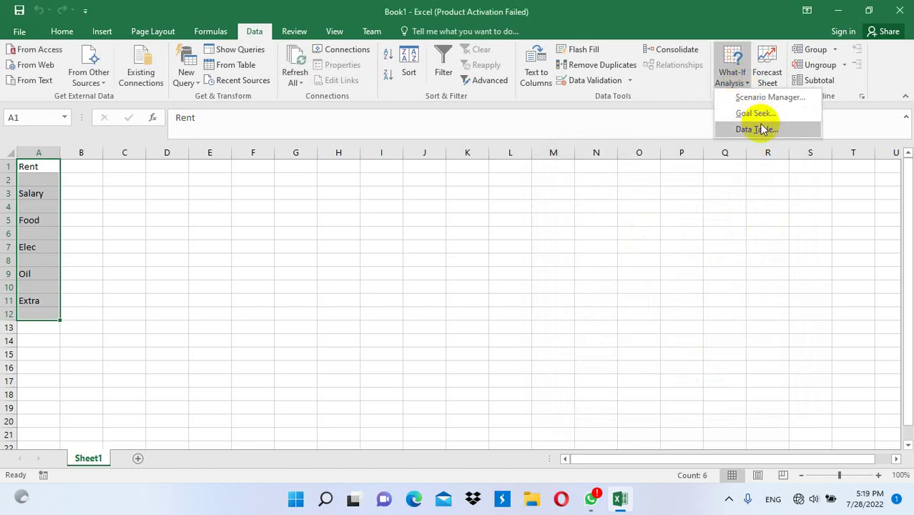
- Show January, then Febraury, then January again in column A, and close Scenario Manager
click(752, 97)
click(604, 190)
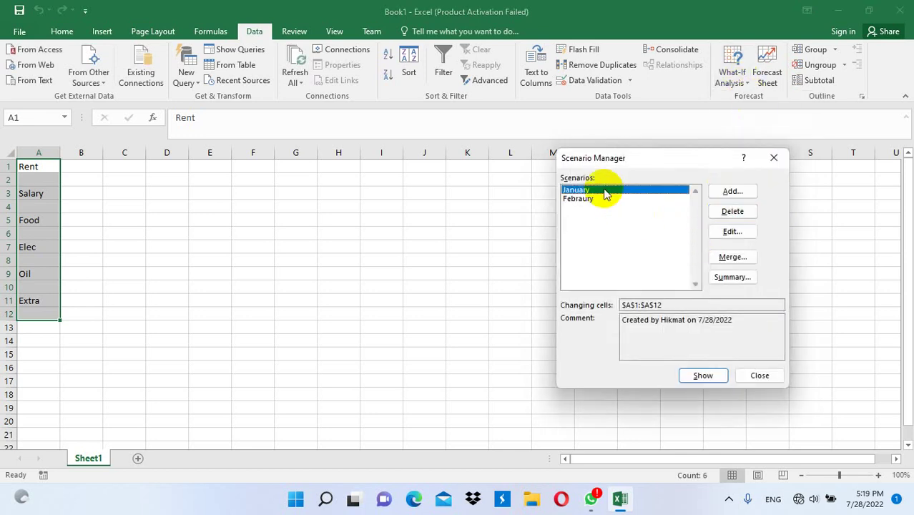
click(697, 383)
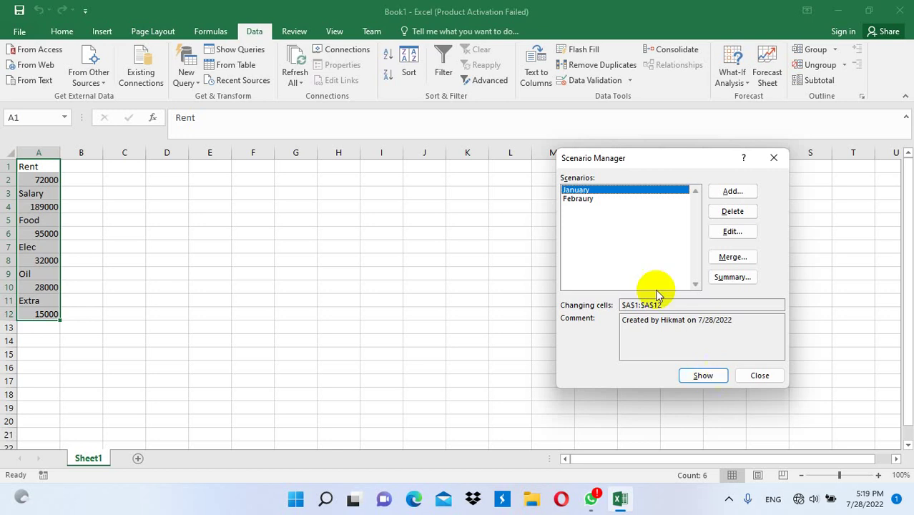
click(588, 200)
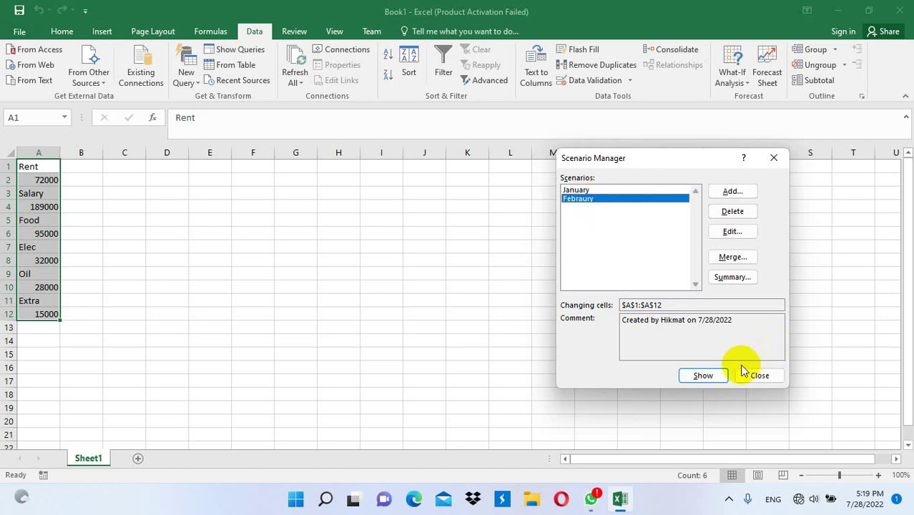
click(704, 376)
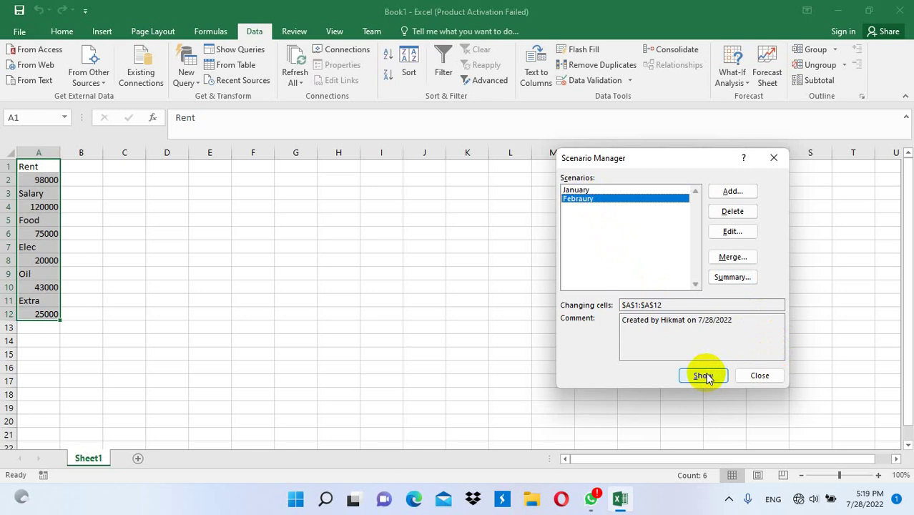
click(624, 191)
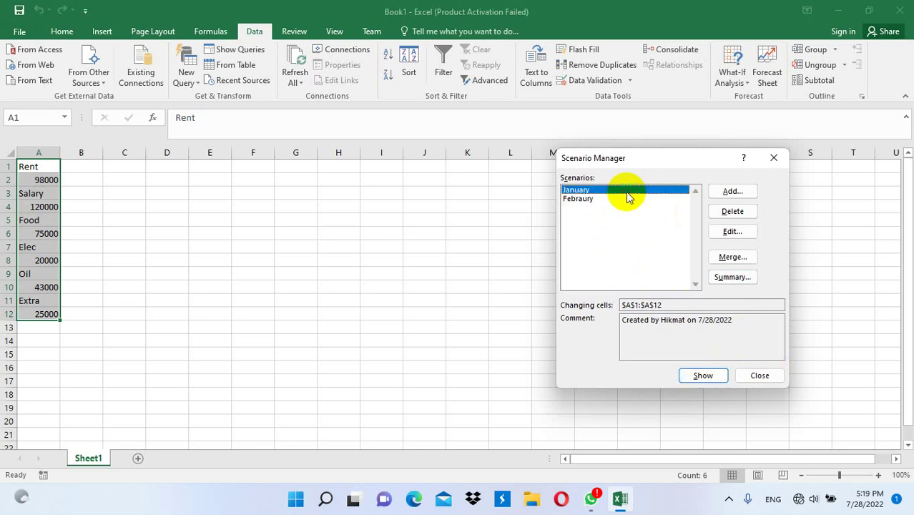
click(697, 375)
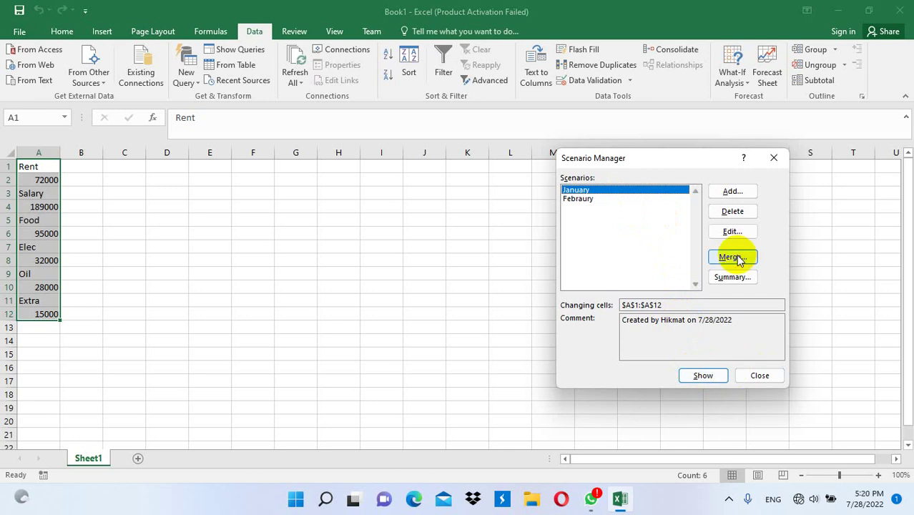
click(768, 379)
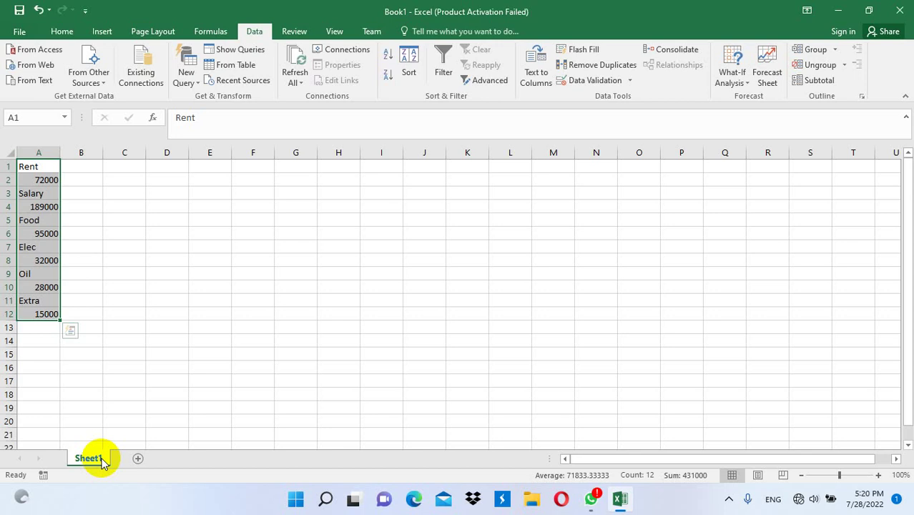
- Add Sheet2 and paste the expense list into it
click(140, 458)
click(88, 458)
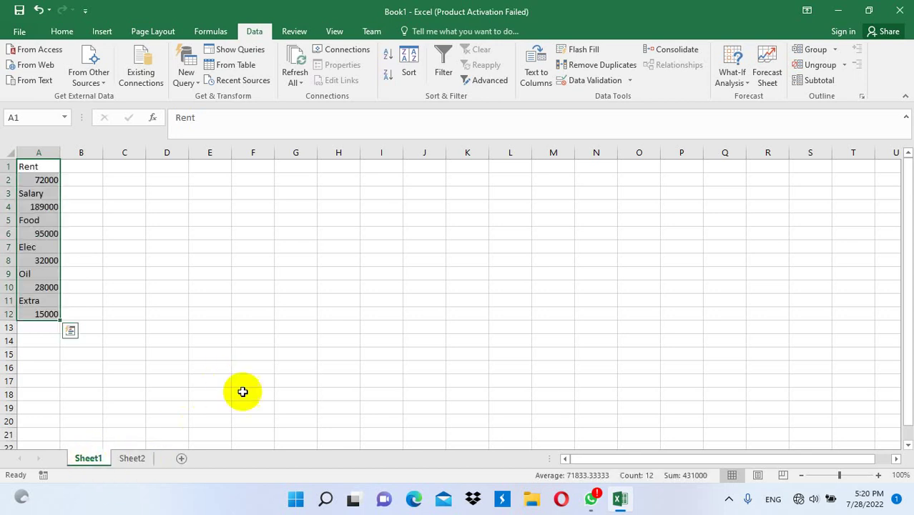
click(152, 455)
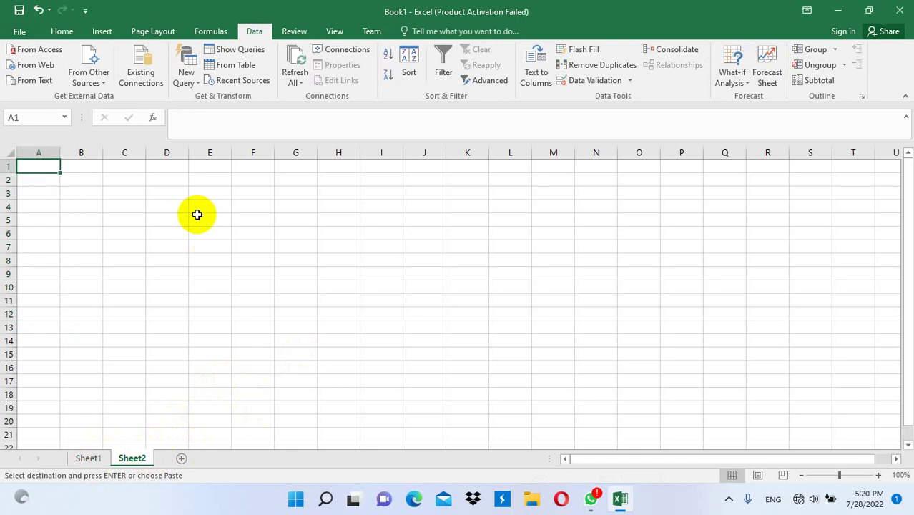
text(Rent 72000 Salary 189000 Food 95000 Elec 32000 Oil 28000 Extra 15000)
- Dismiss the Forecast Sheet dialog and open Sheet2's empty Scenario Manager
click(767, 72)
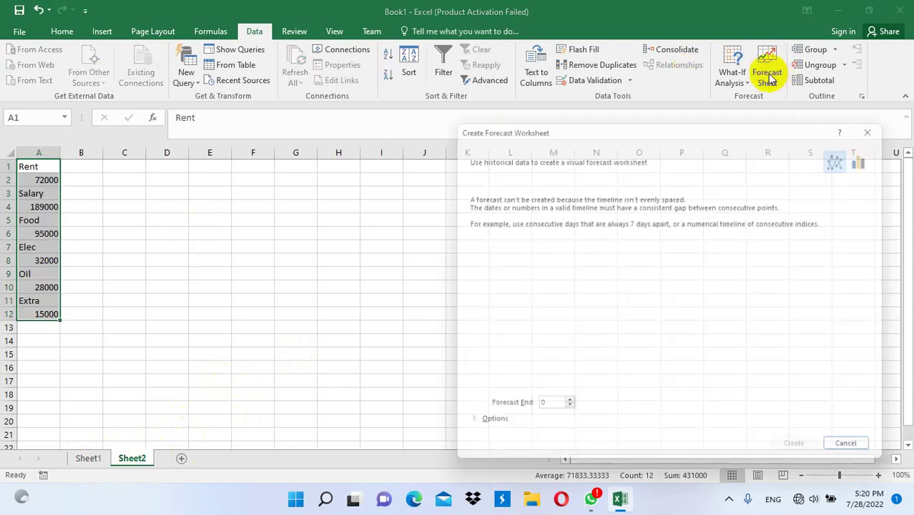
click(888, 120)
click(730, 76)
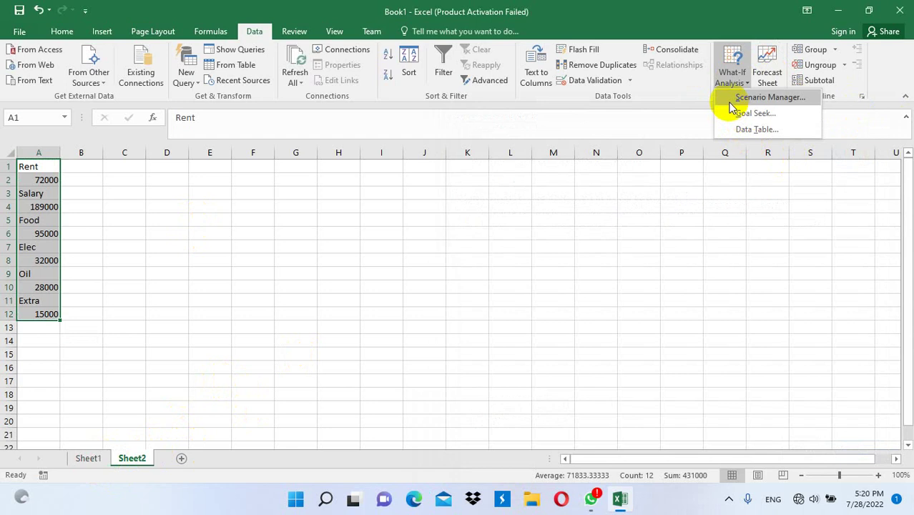
click(729, 102)
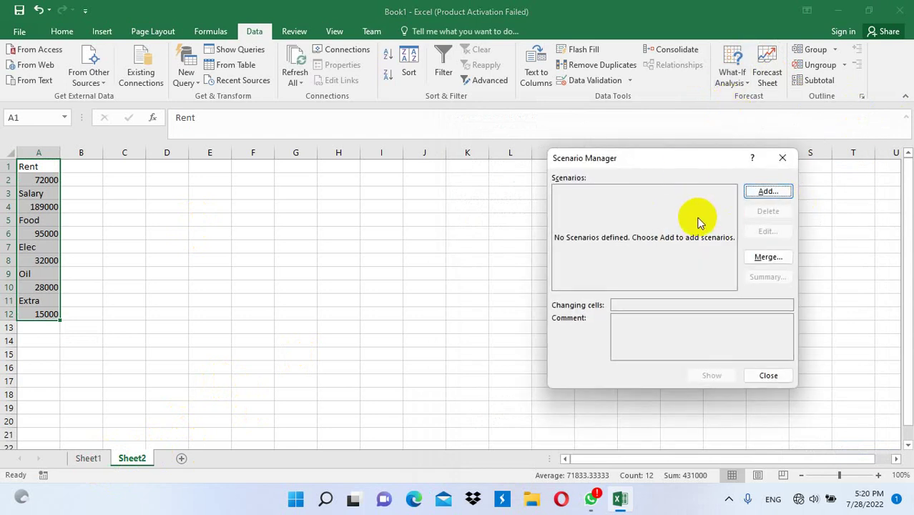
- Add a new scenario named March for the expense cells
drag(606, 158, 511, 158)
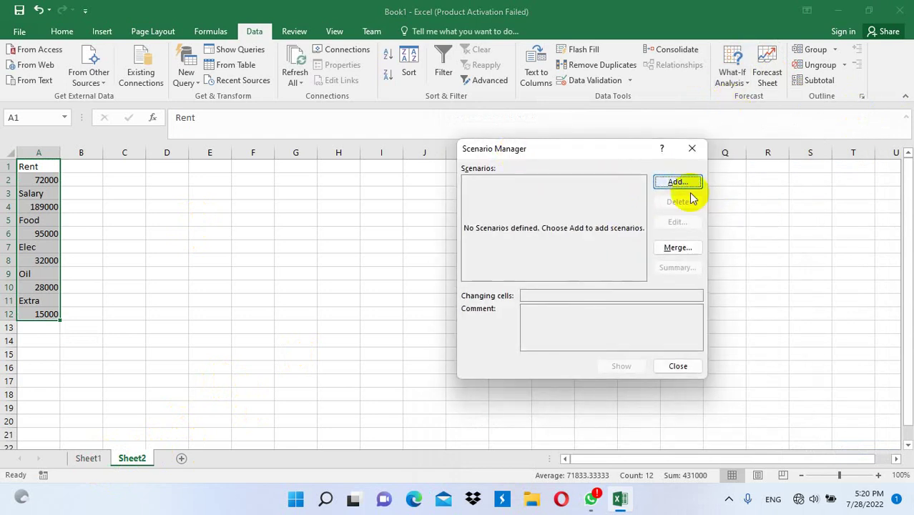
click(675, 188)
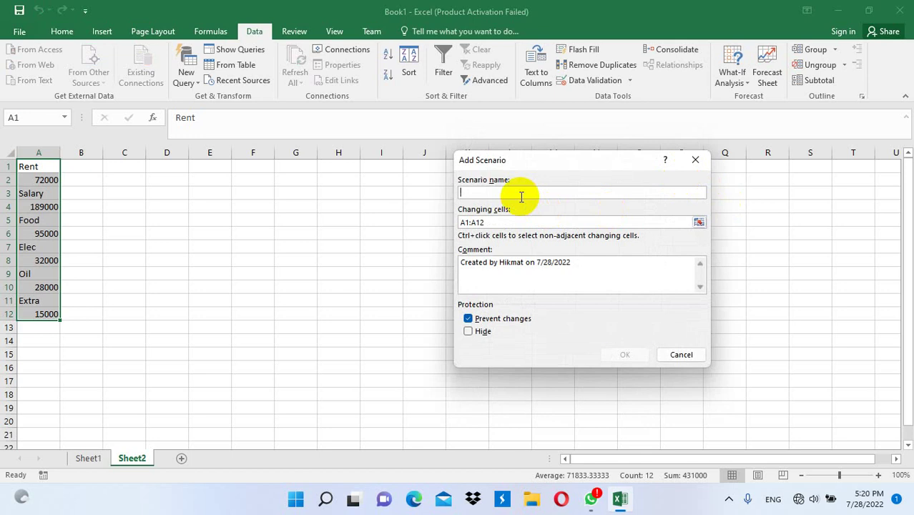
text(March)
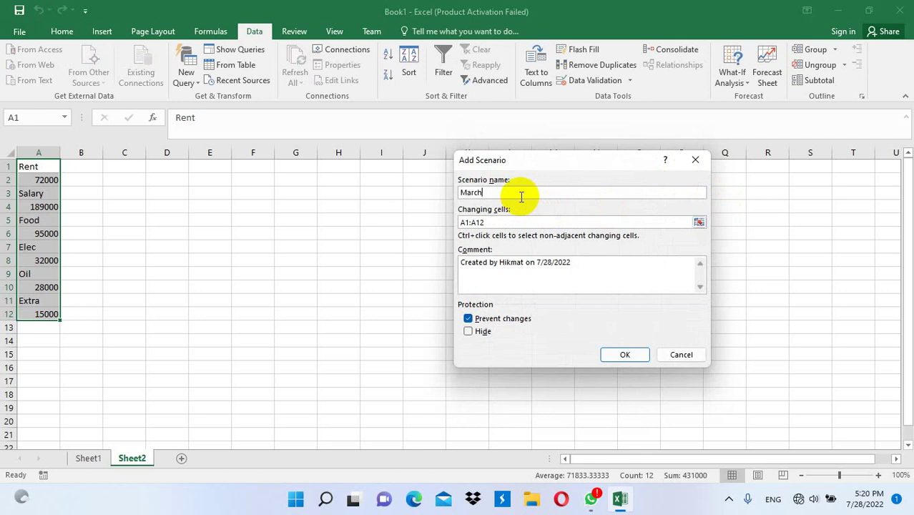
click(625, 355)
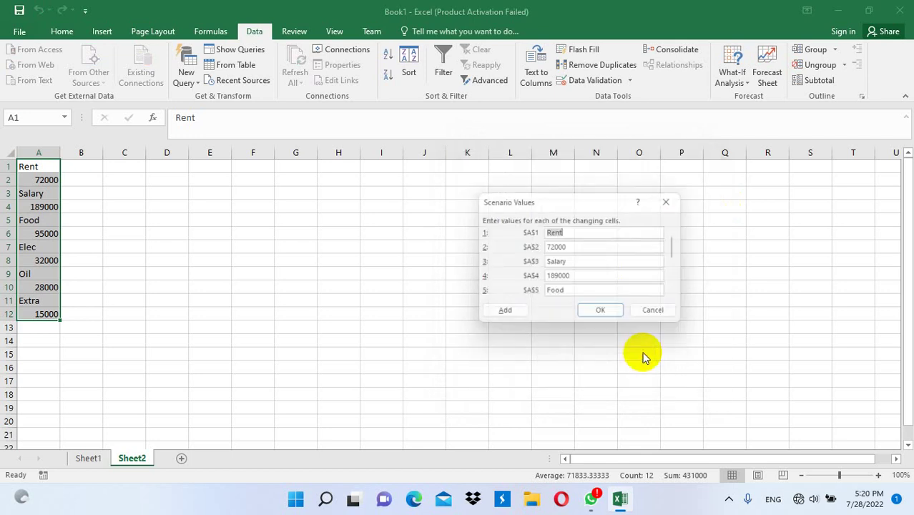
- Enter March values 115000 for $A$2, 98000 for $A$4 and 65000 for $A$6
key(Tab)
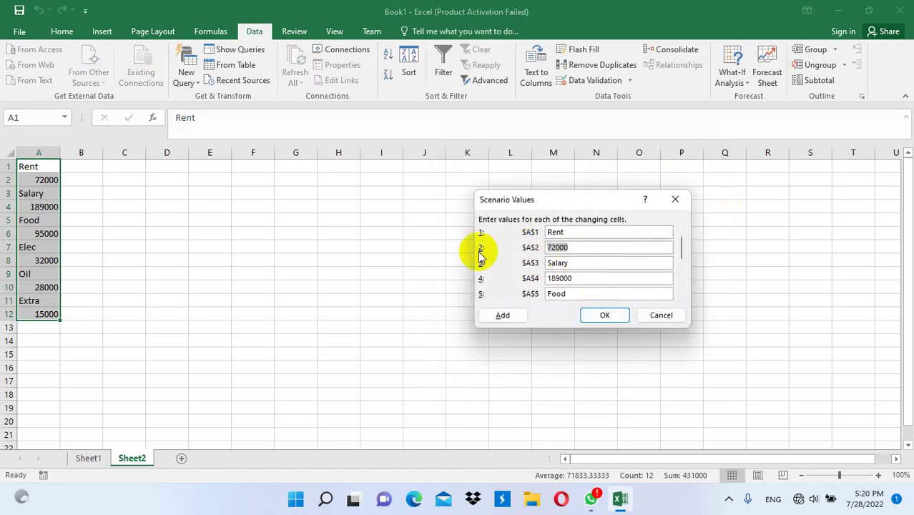
text(11)
text(5000)
drag(601, 278, 510, 276)
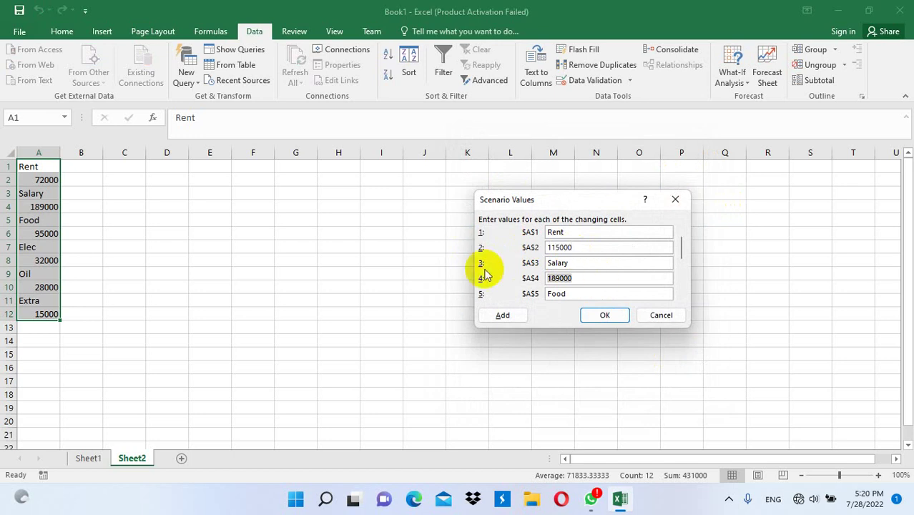
text(9)
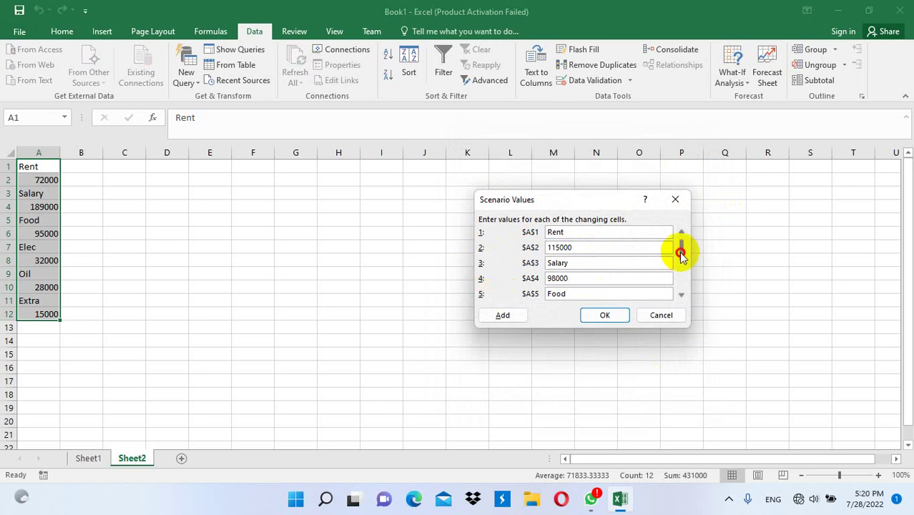
scroll(673, 265, down, 1)
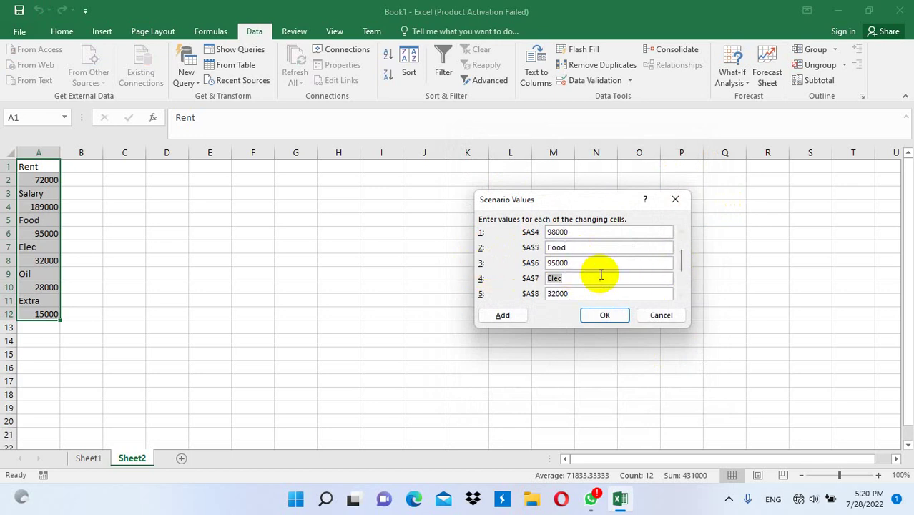
drag(547, 262, 604, 260)
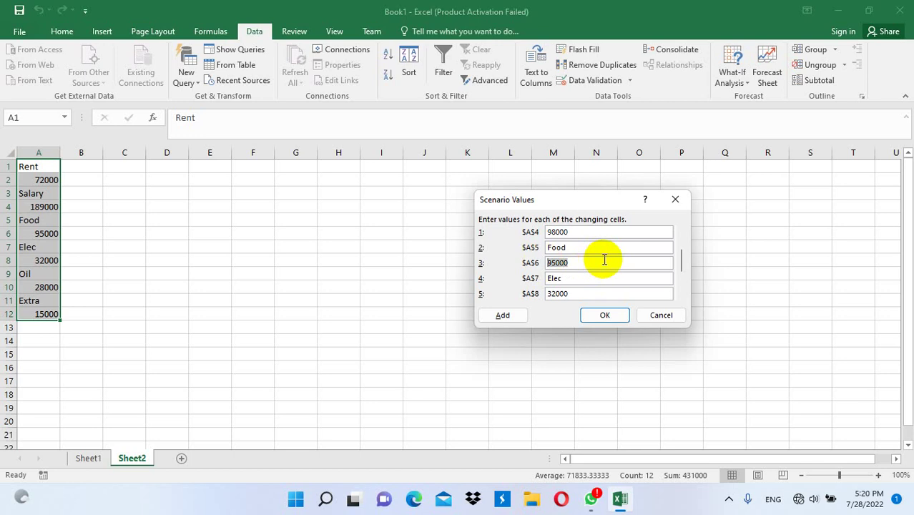
text(6)
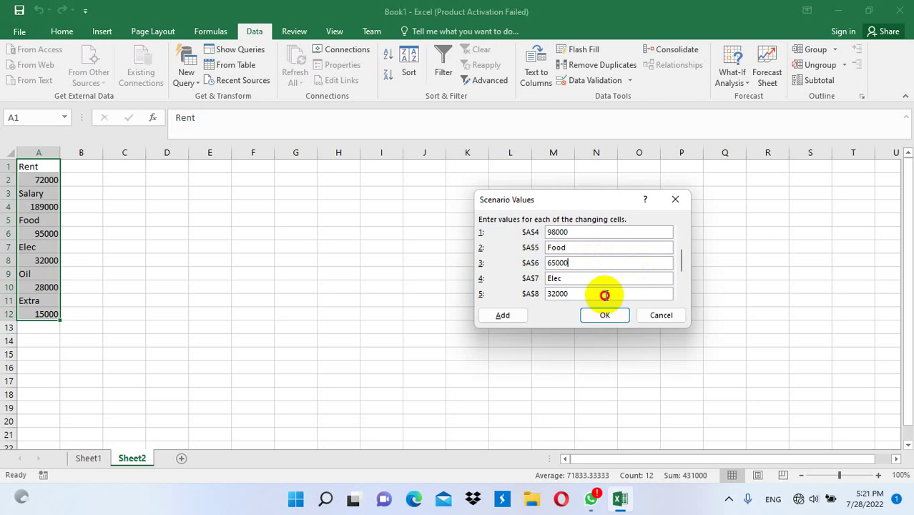
- Set $A$8 to 50000, Oil to 30000 and Extra to 18000, then save the March scenario
drag(602, 295, 519, 300)
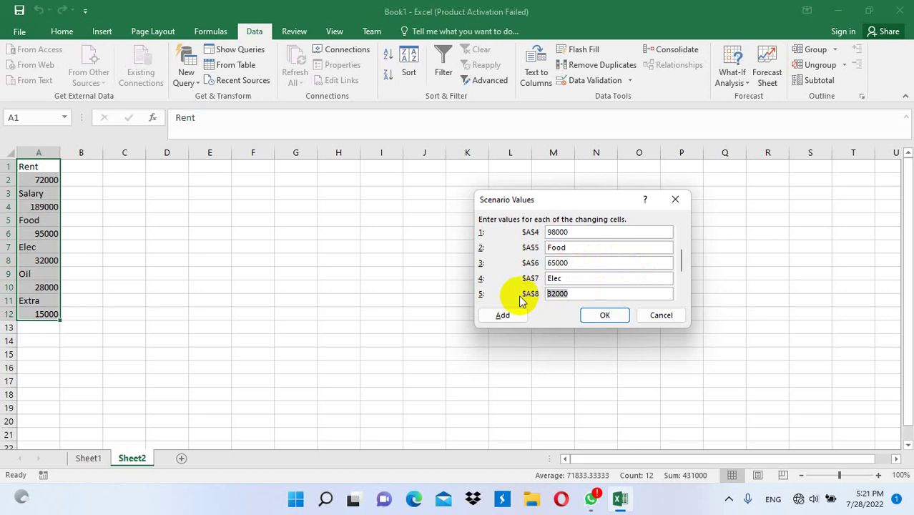
text(500)
click(685, 277)
drag(596, 263, 522, 263)
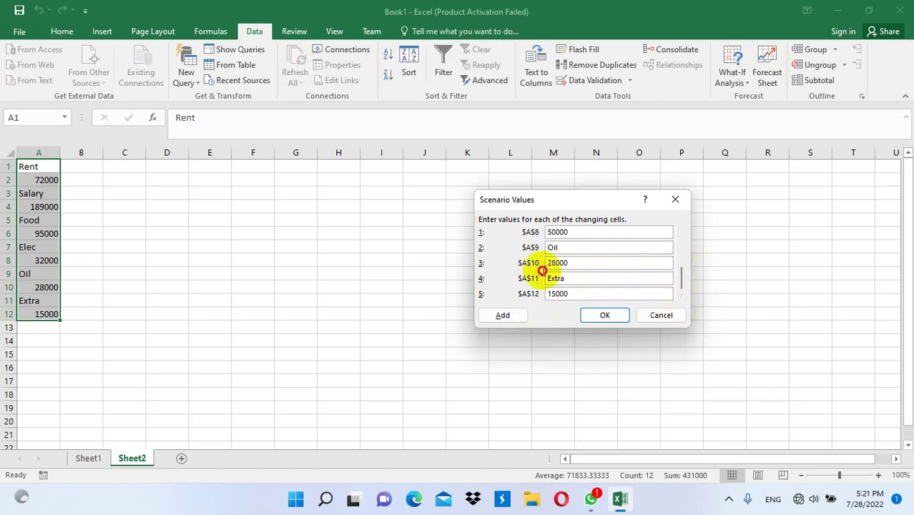
text(30000)
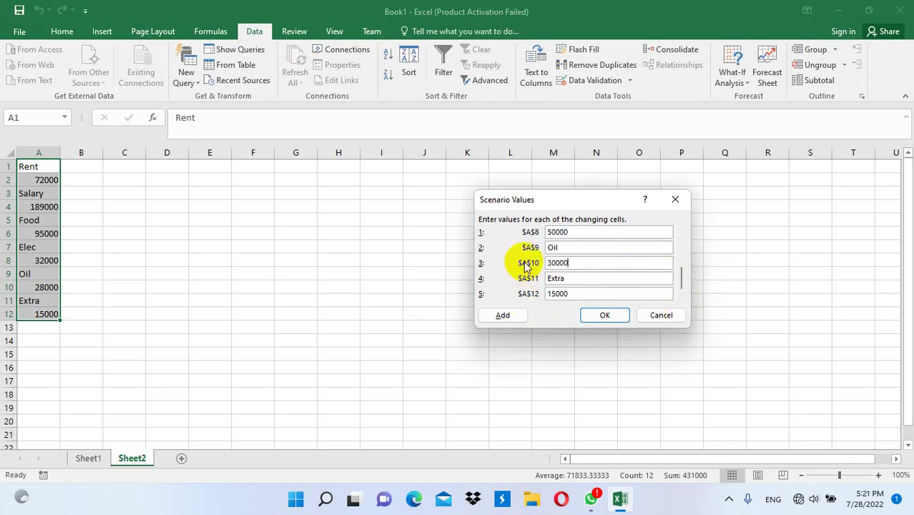
drag(613, 294, 515, 293)
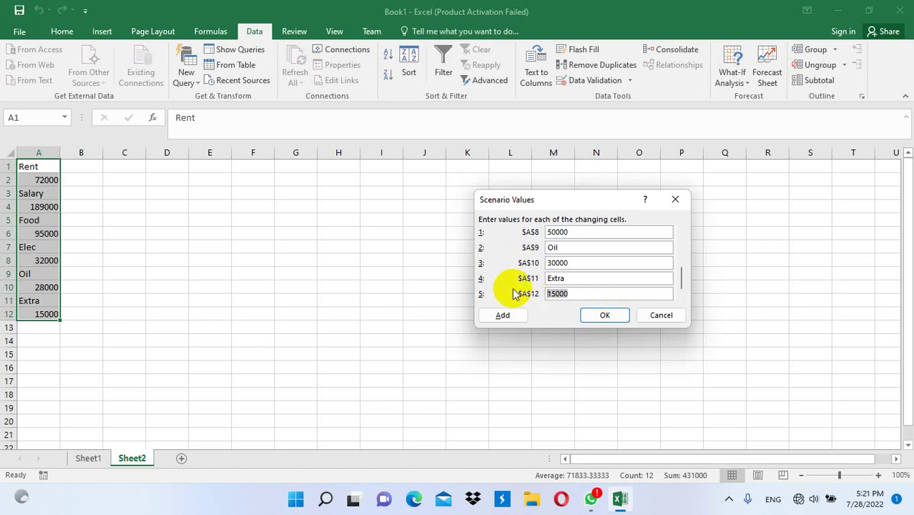
text(1)
click(606, 319)
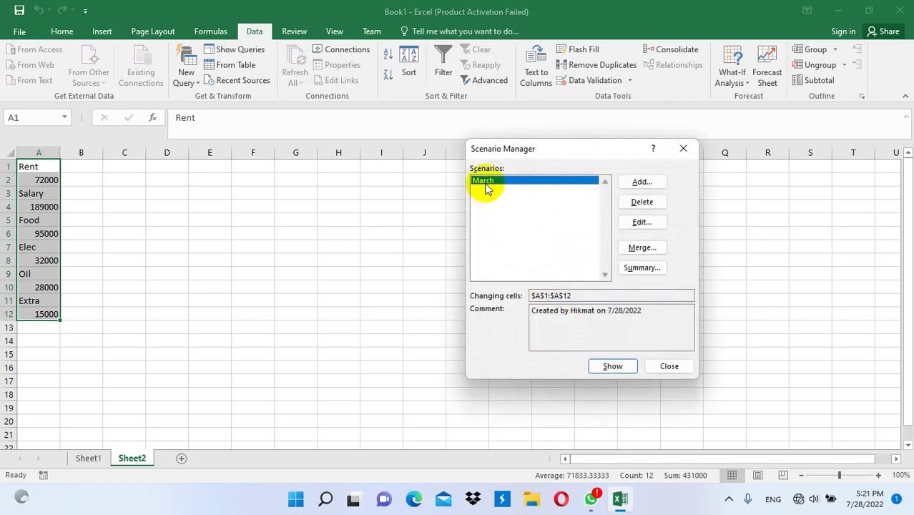
- Close the Scenario Manager and compare Sheet1 with Sheet2
click(669, 366)
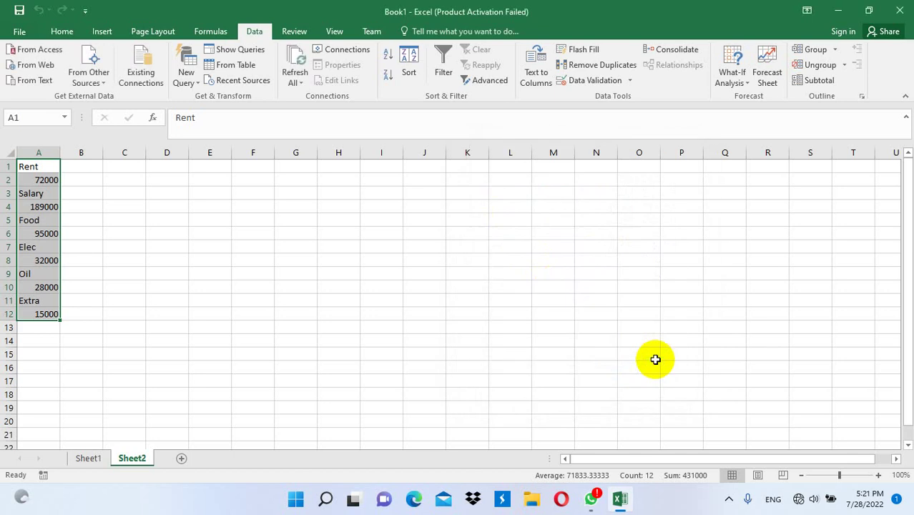
click(88, 457)
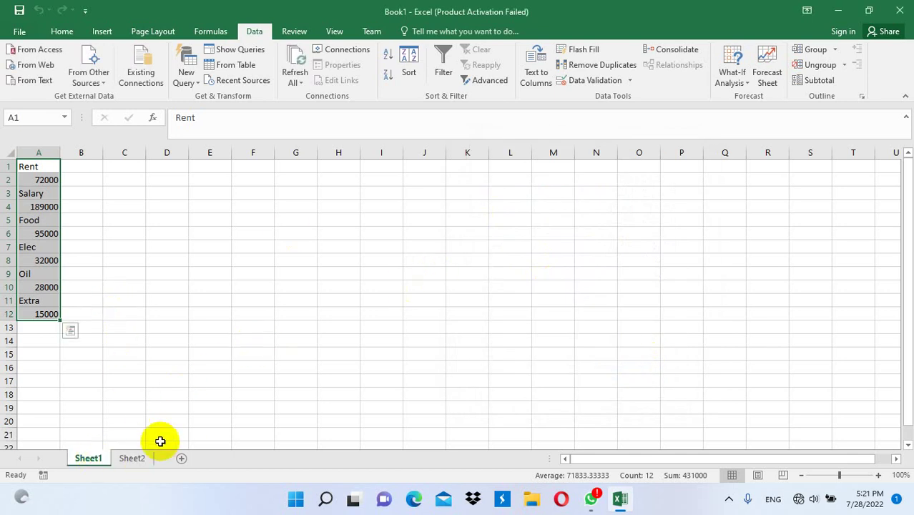
click(145, 457)
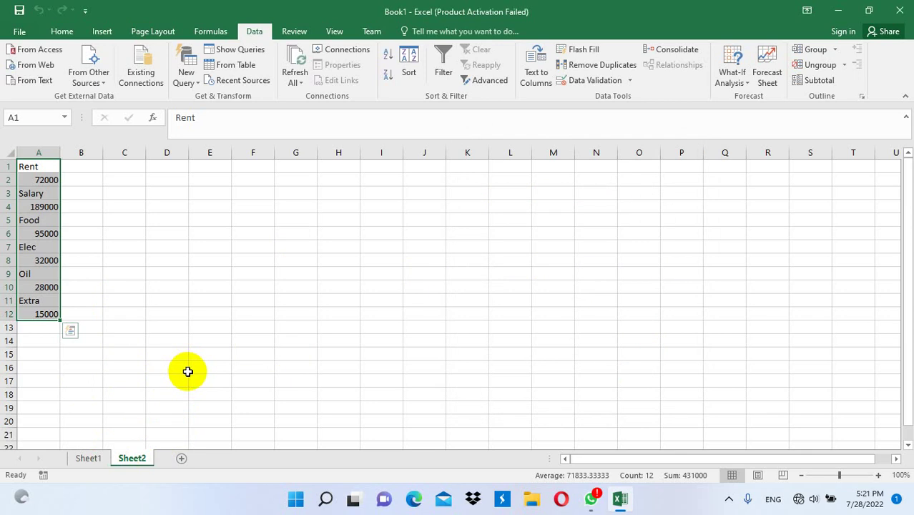
click(87, 458)
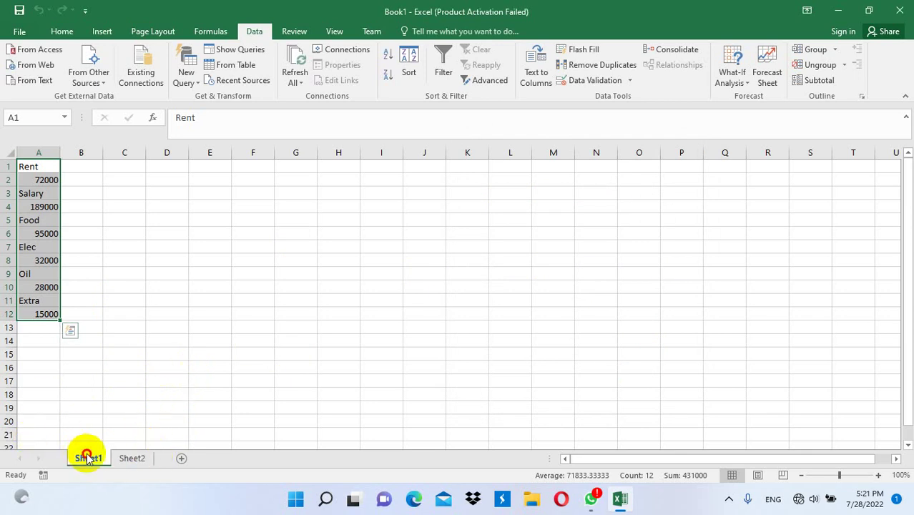
click(129, 458)
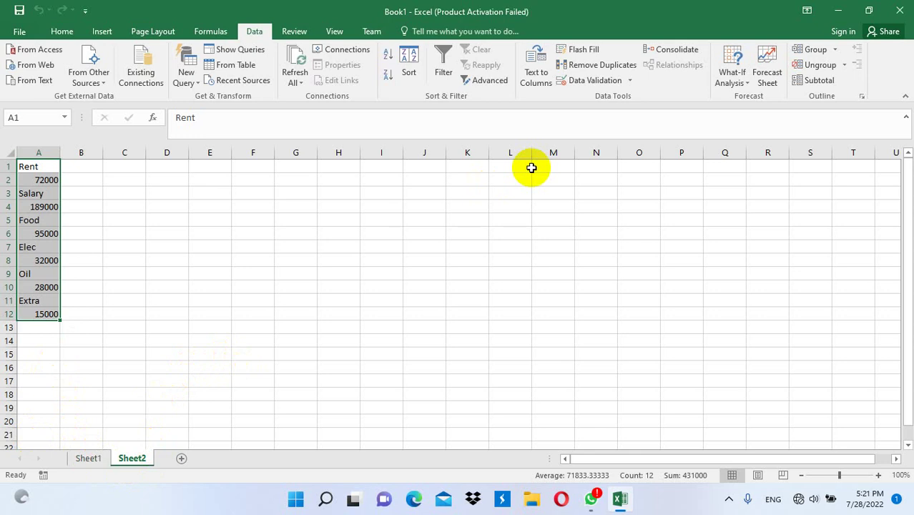
- Merge Sheet1's January and Febraury scenarios into Sheet2's Scenario Manager
click(740, 84)
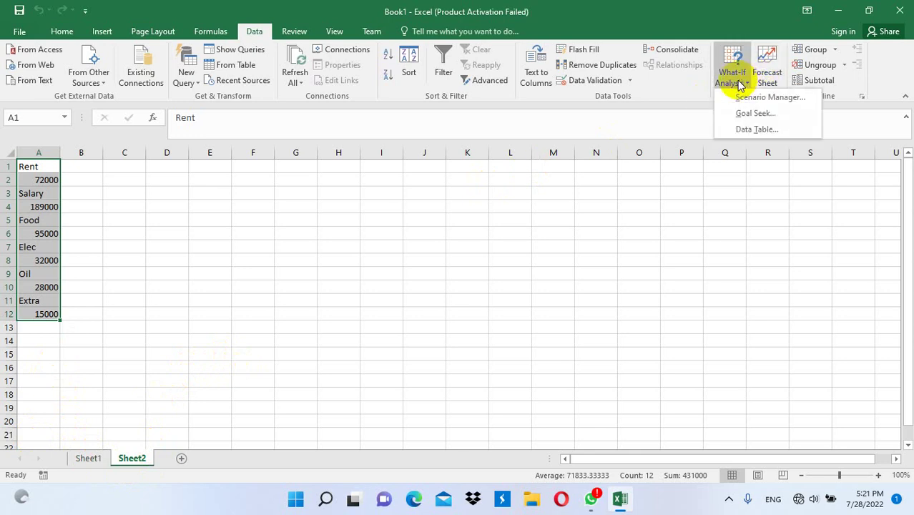
click(751, 97)
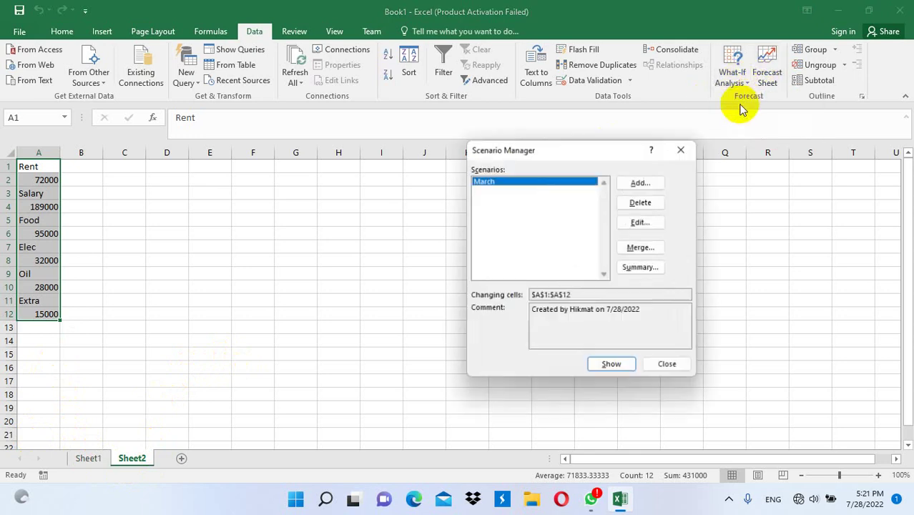
click(661, 266)
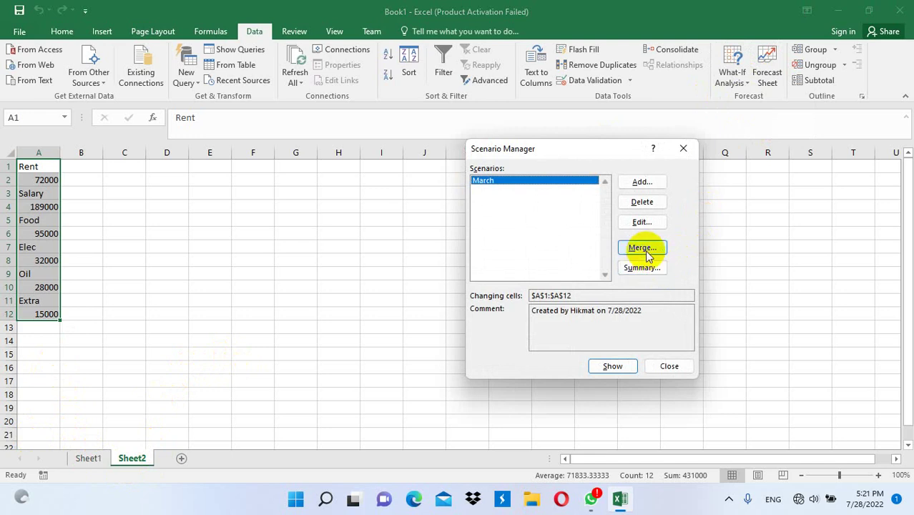
click(643, 248)
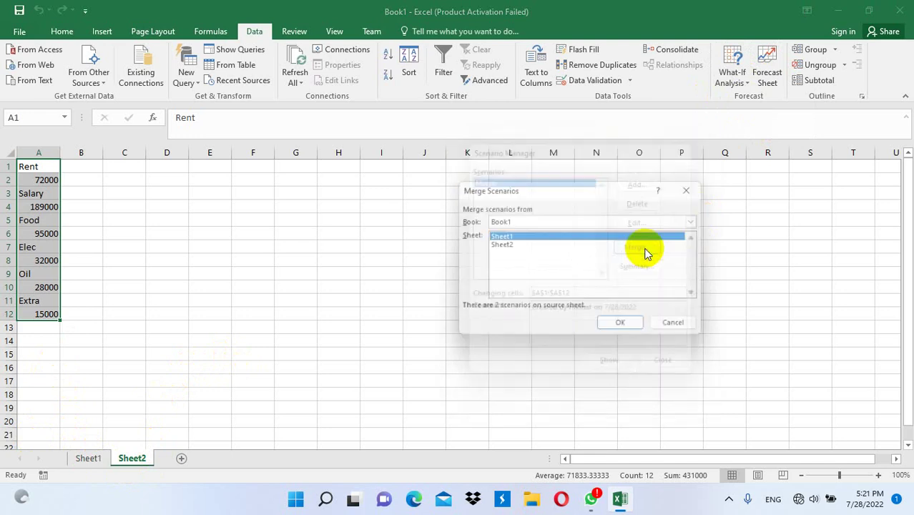
click(507, 245)
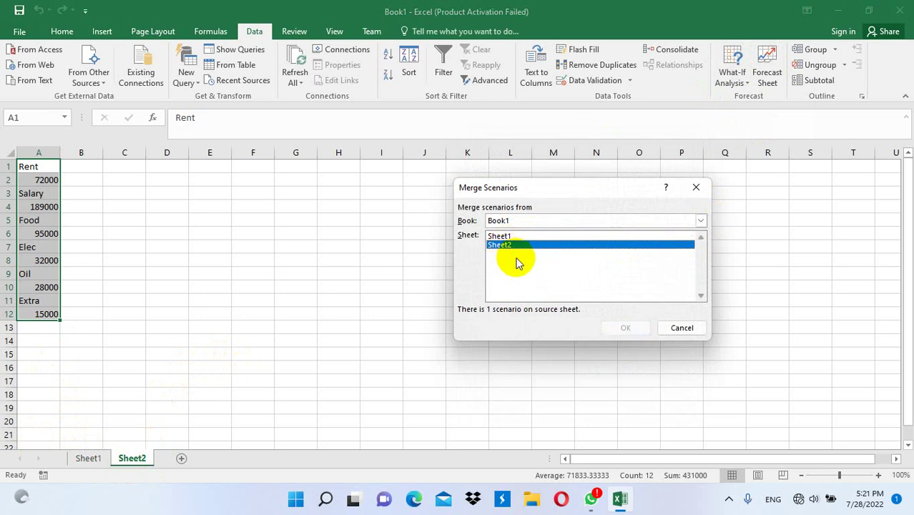
click(501, 238)
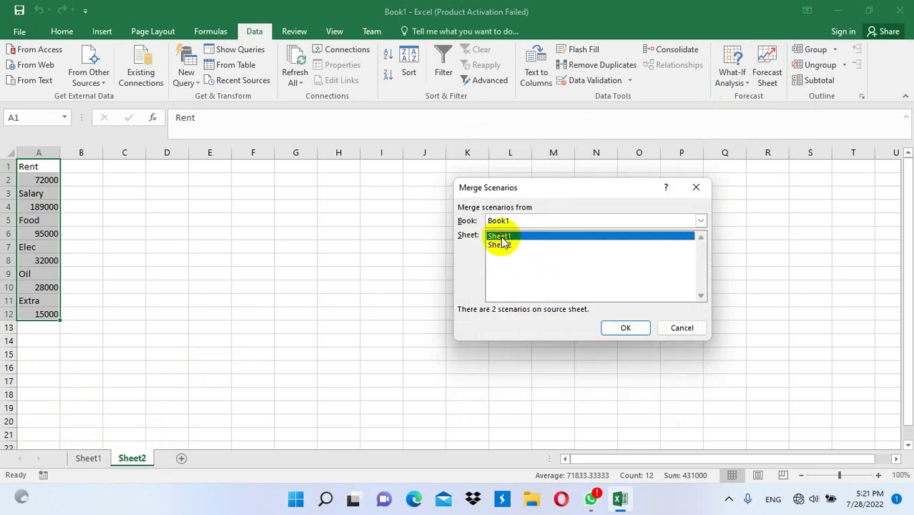
click(504, 245)
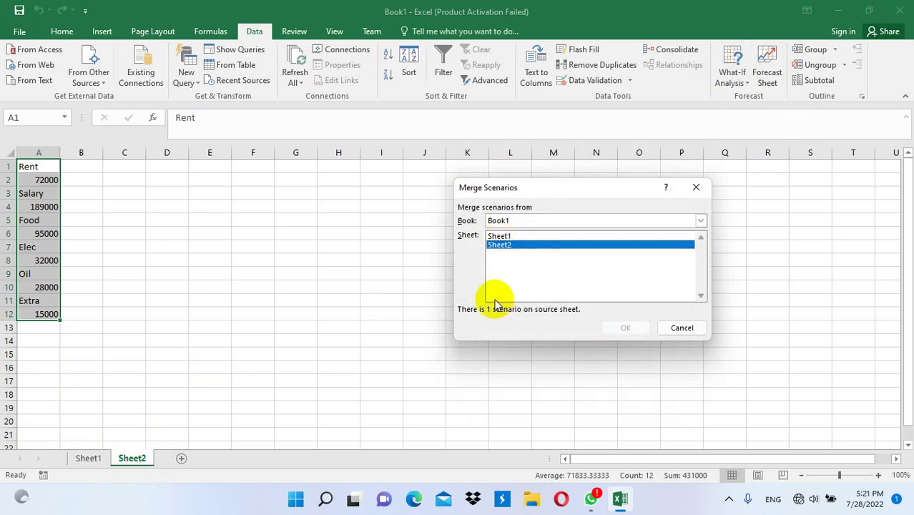
click(503, 238)
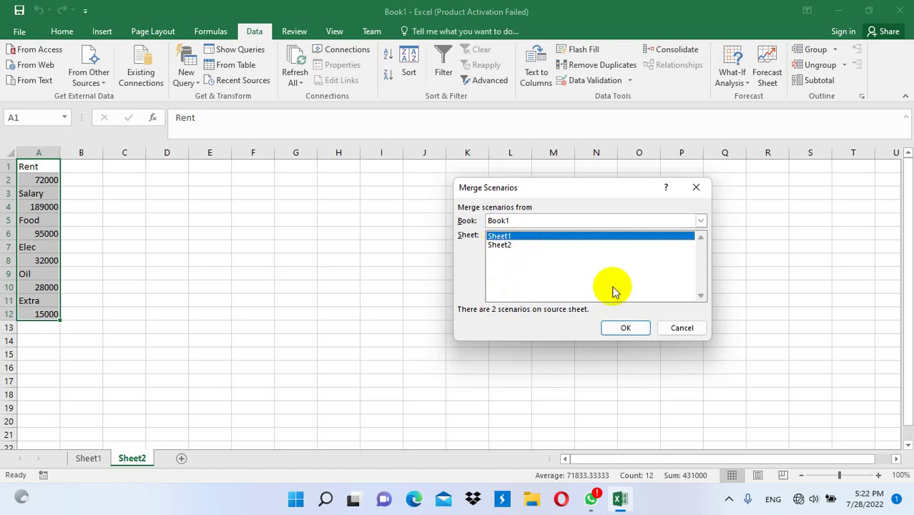
click(628, 330)
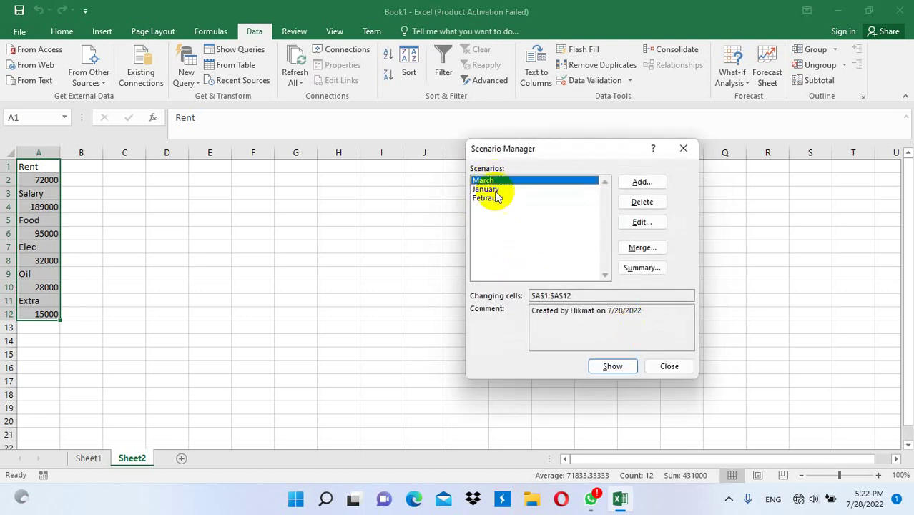
- Show the Febraury scenario values in column A, then switch back to March values
click(493, 190)
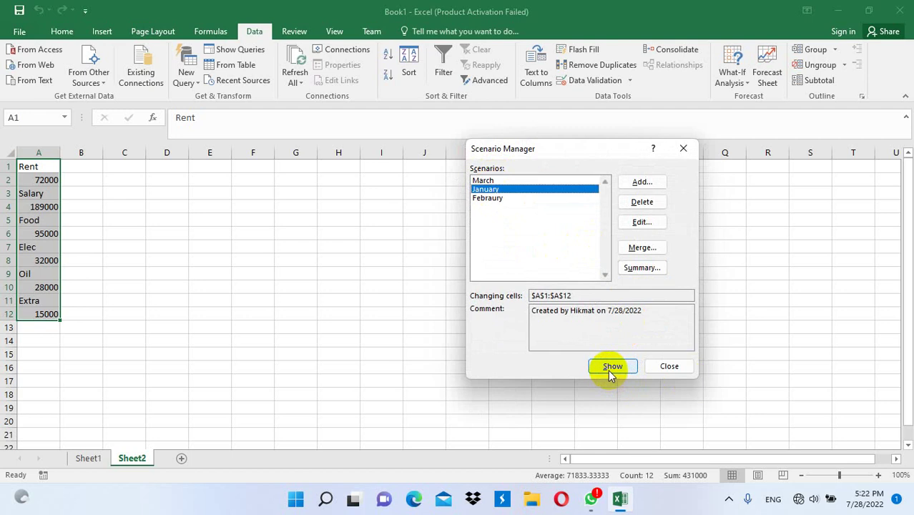
click(490, 198)
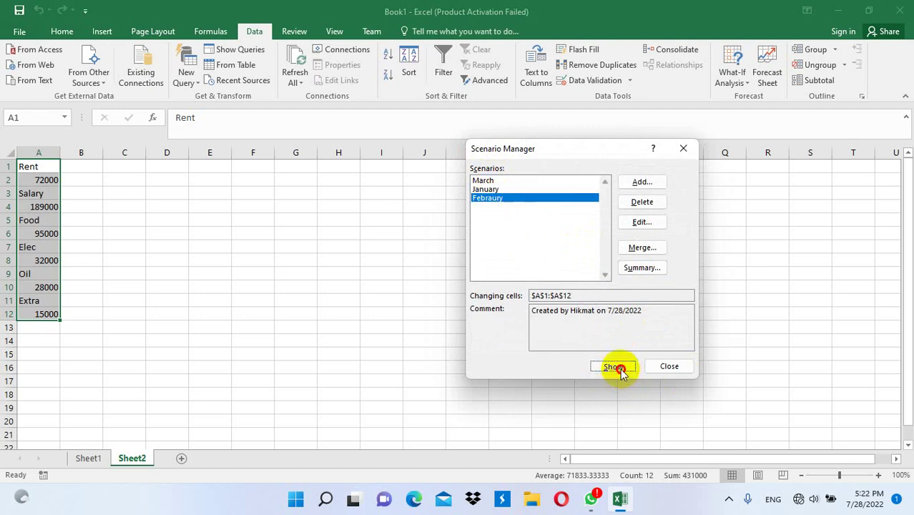
click(619, 369)
click(484, 181)
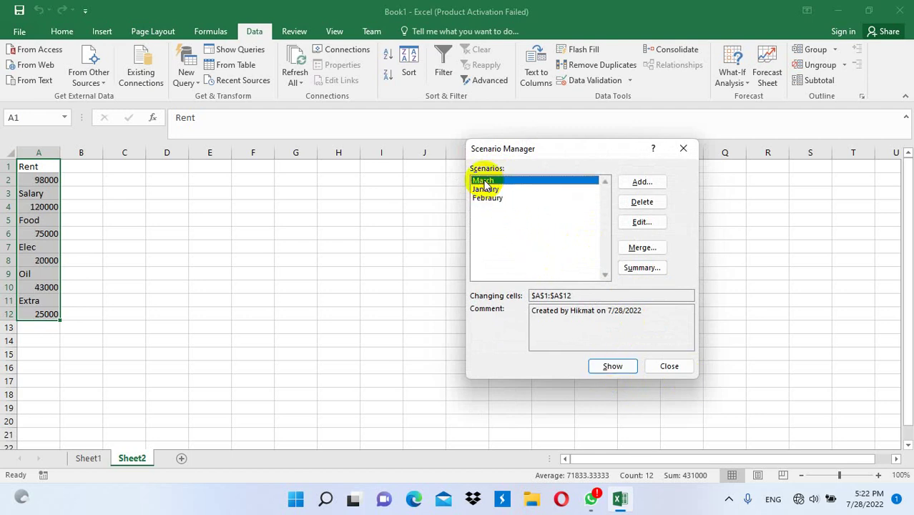
click(609, 368)
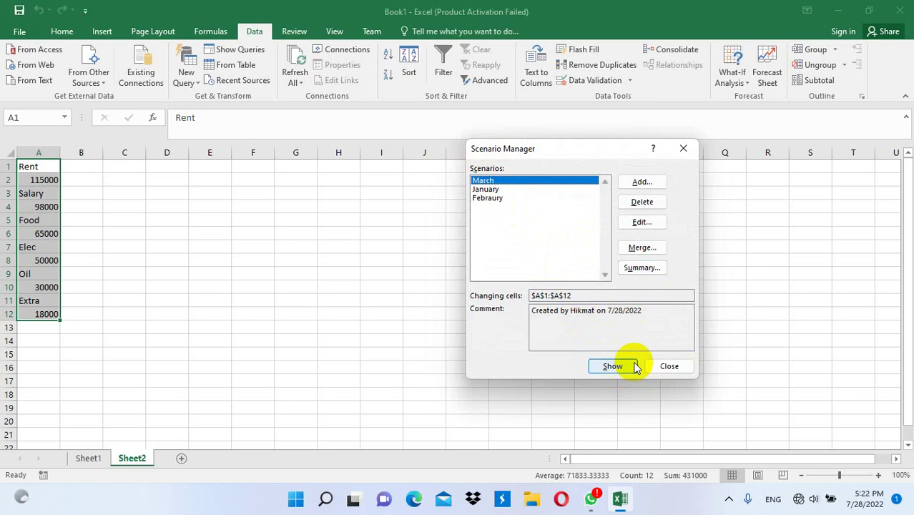
click(680, 366)
click(735, 89)
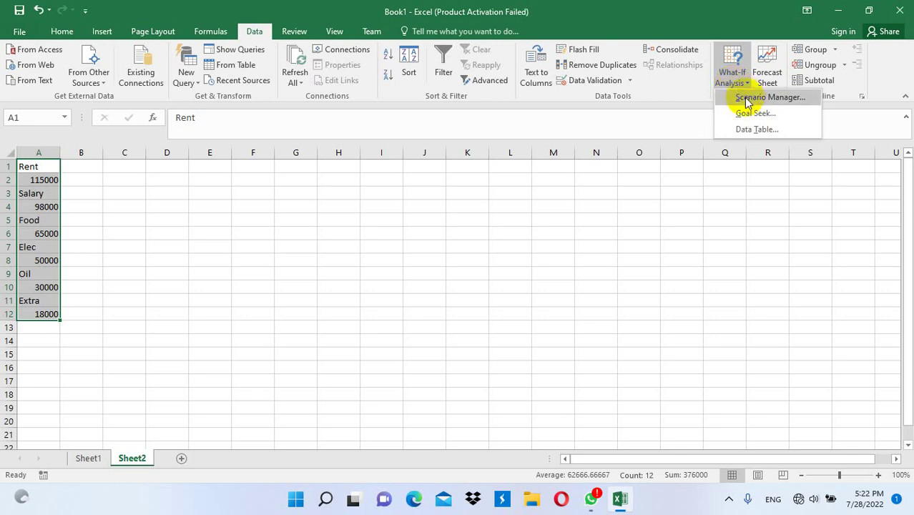
- Generate a Scenario Summary report using F8 as the result cell
click(748, 102)
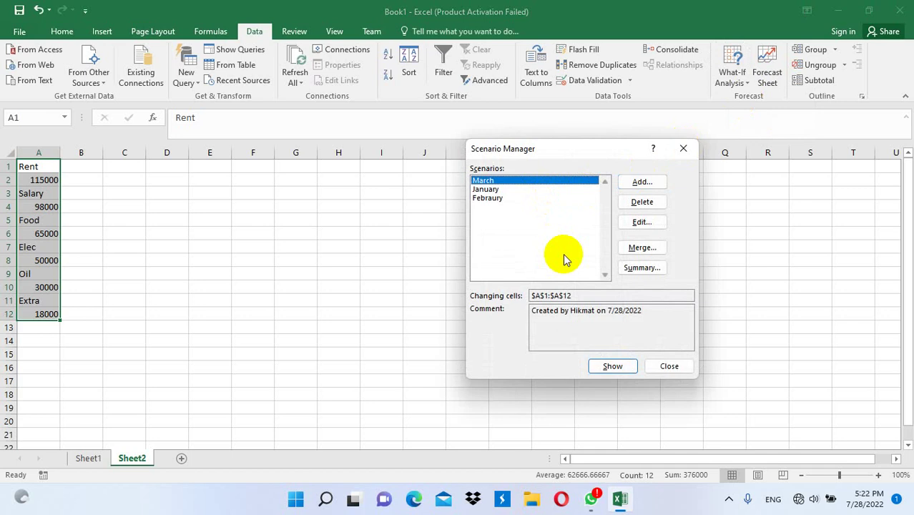
click(639, 270)
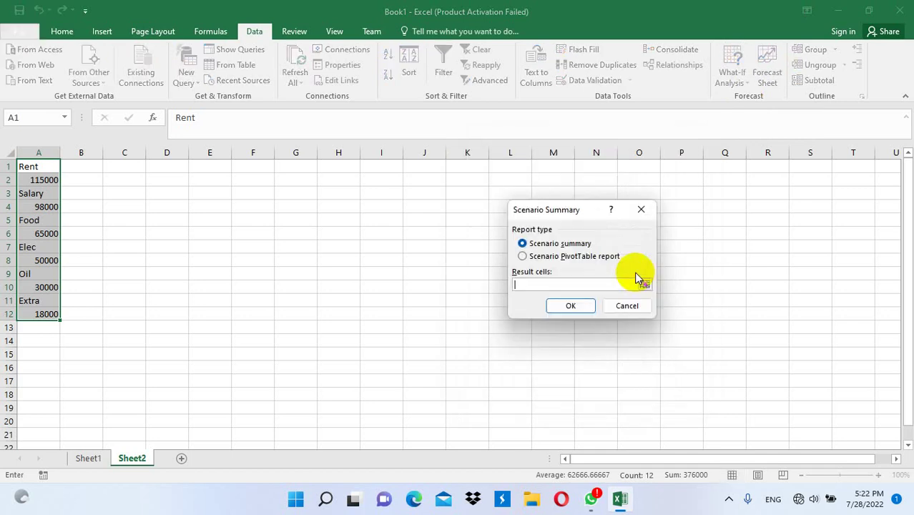
click(256, 261)
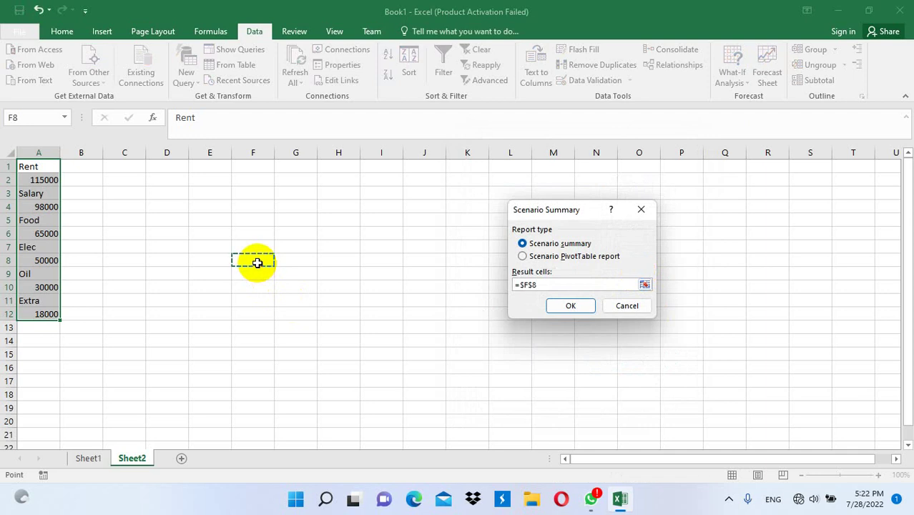
click(566, 308)
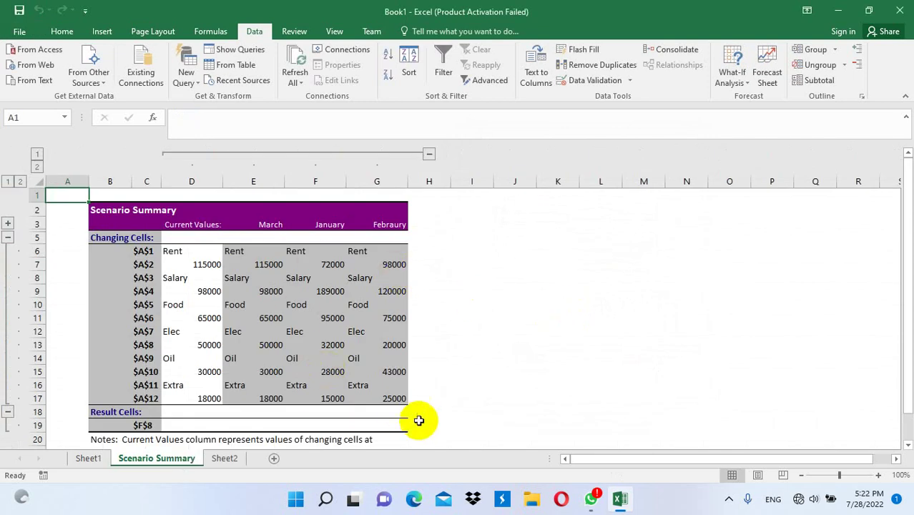
- Clear the Result Cells rows and notes below the summary table
drag(418, 421, 102, 414)
key(Delete)
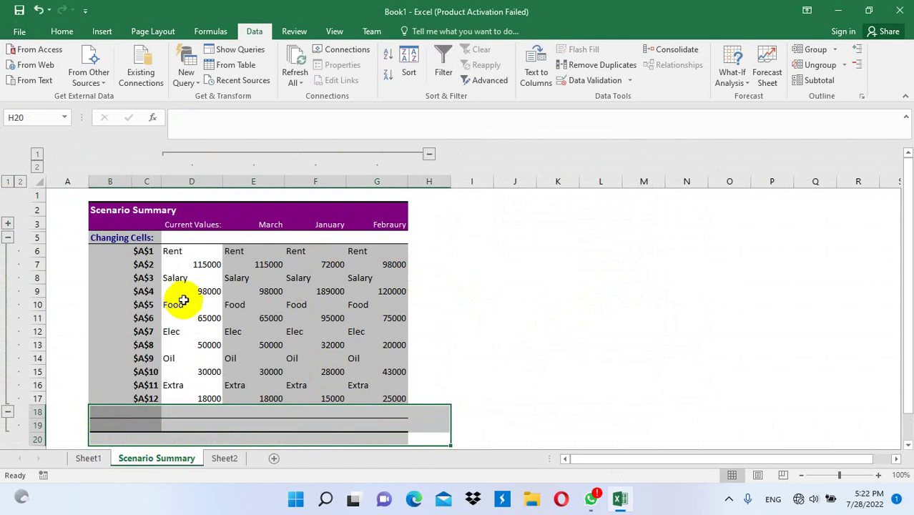
drag(137, 239, 121, 401)
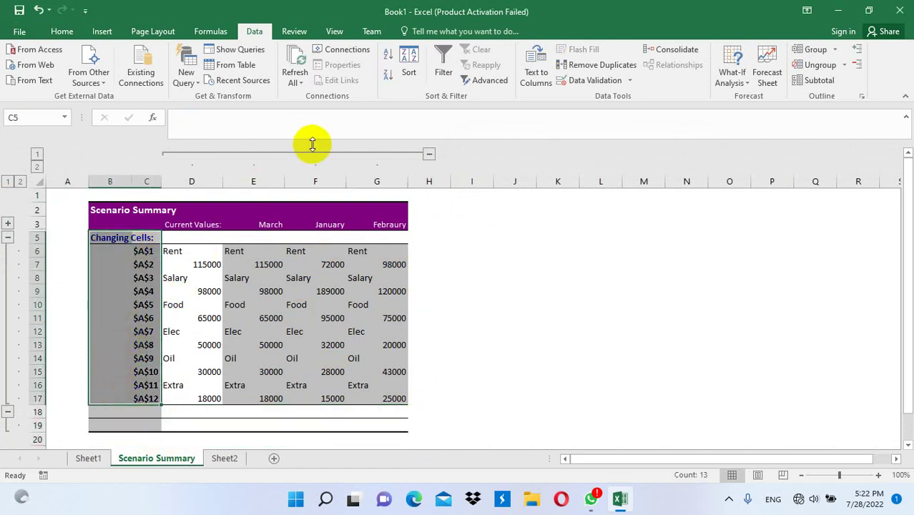
mouse_move(218, 225)
mouse_down()
mouse_move(162, 378)
mouse_move(123, 396)
mouse_up()
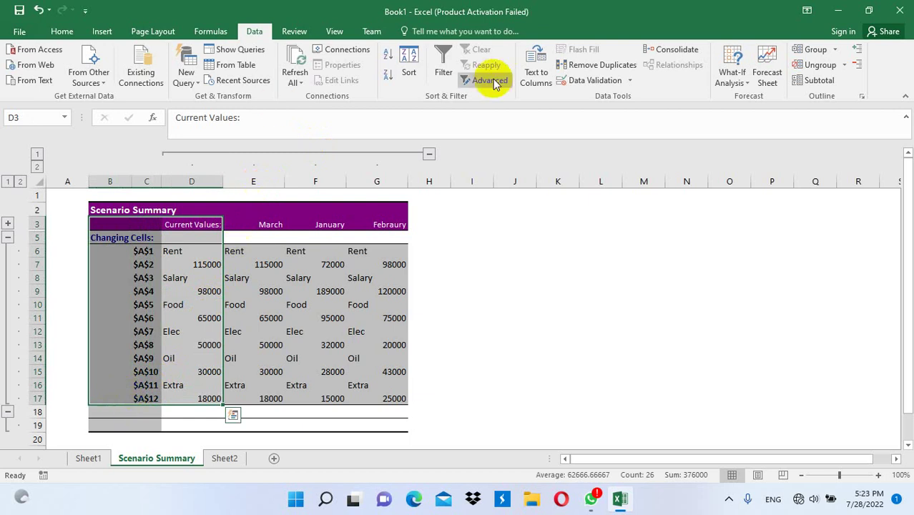
- Delete the cell-reference and Current Values columns from the Scenario Summary
click(62, 30)
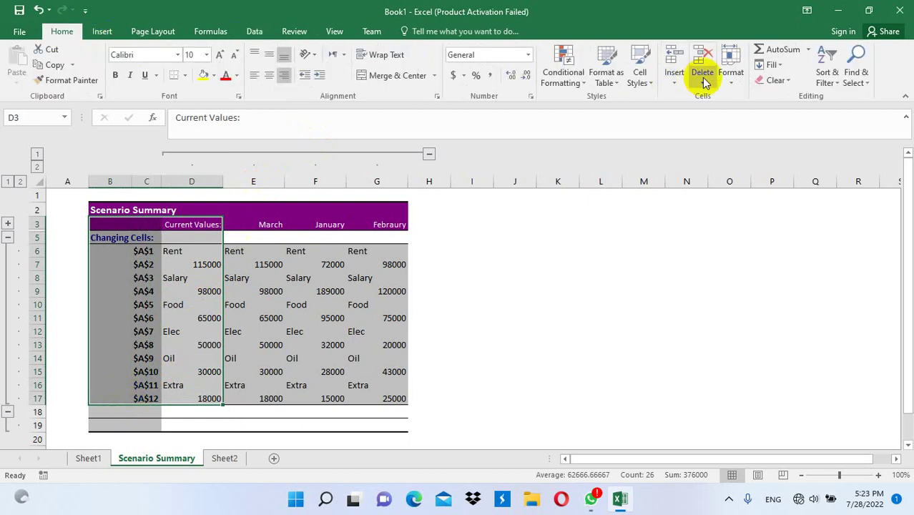
click(703, 75)
click(726, 131)
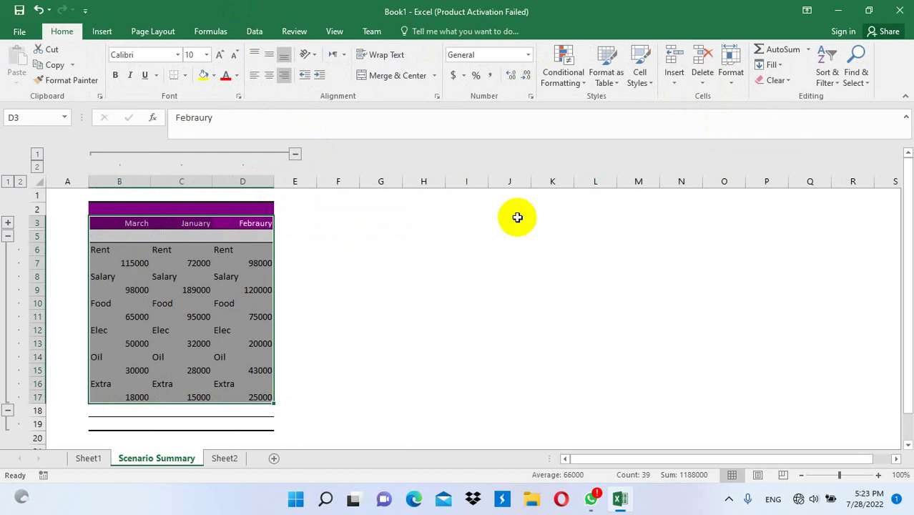
click(172, 229)
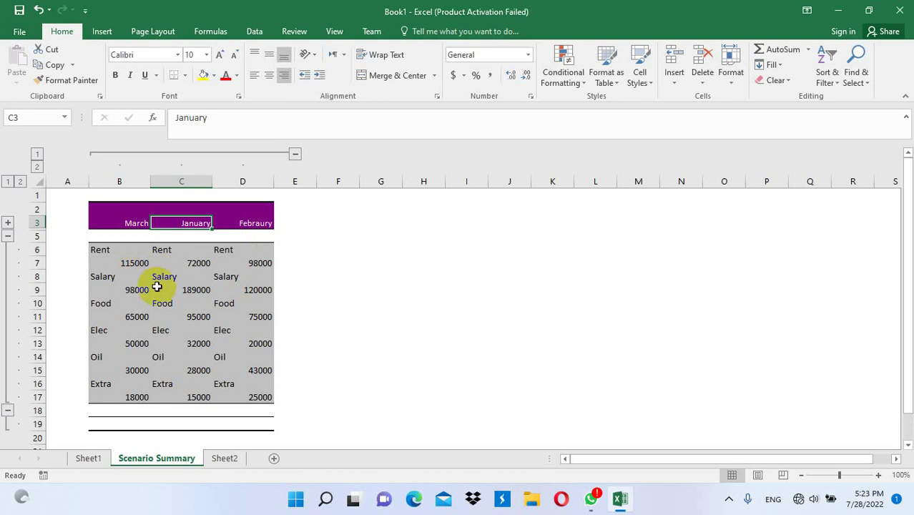
click(179, 320)
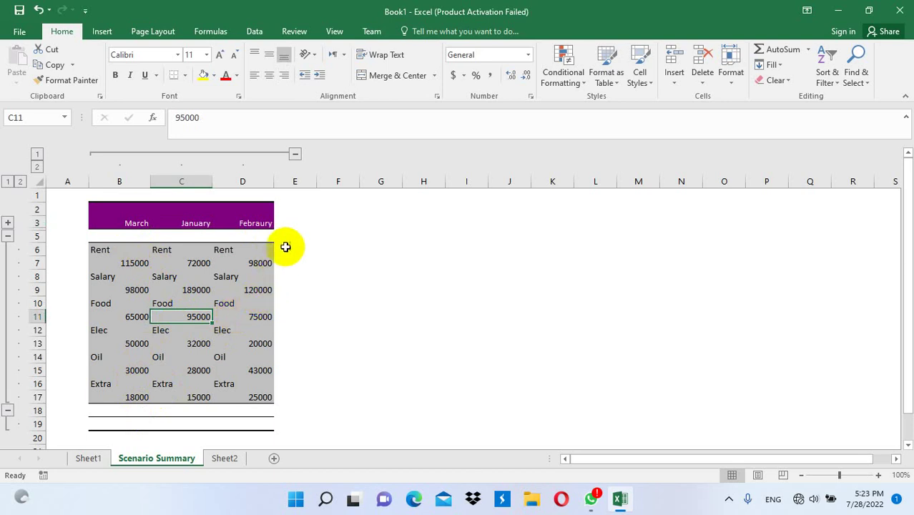
- Add a Total header in E3 and AutoSum the Rent row into E7 (285000)
click(303, 227)
text(To)
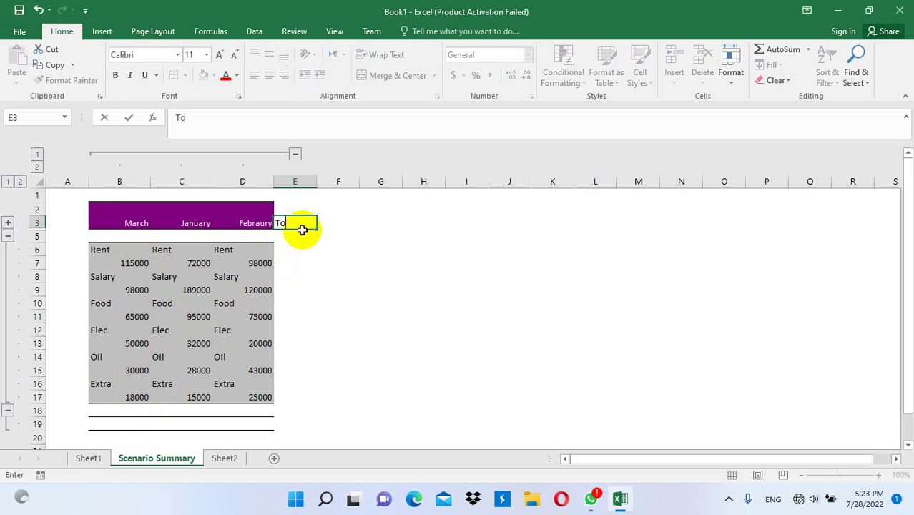
text(tal)
key(Return)
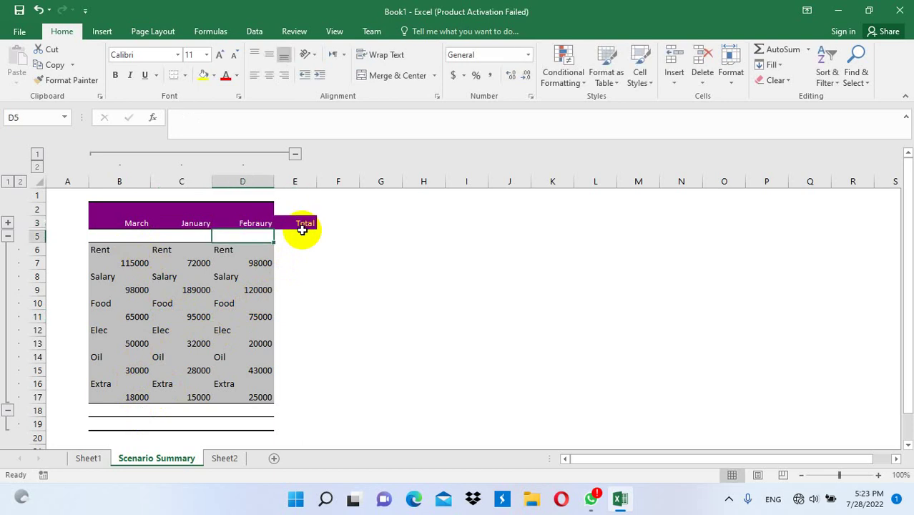
click(300, 263)
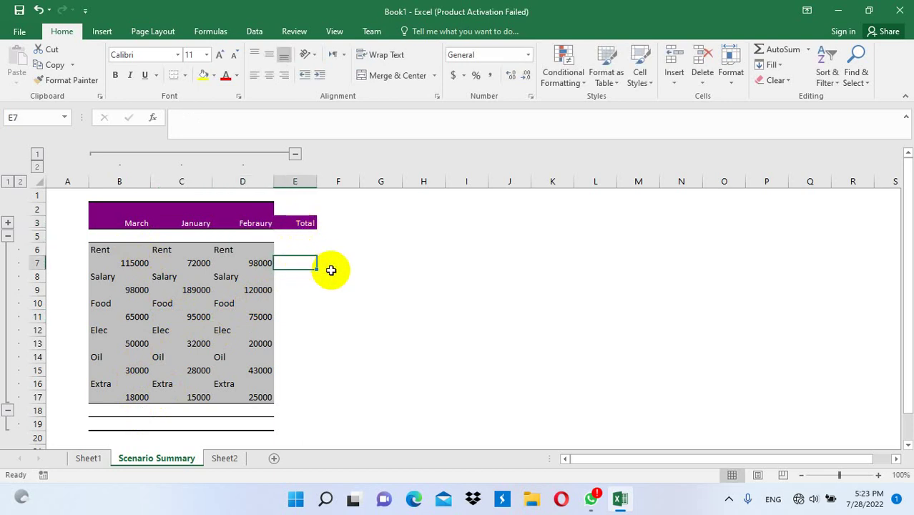
click(286, 249)
text(R)
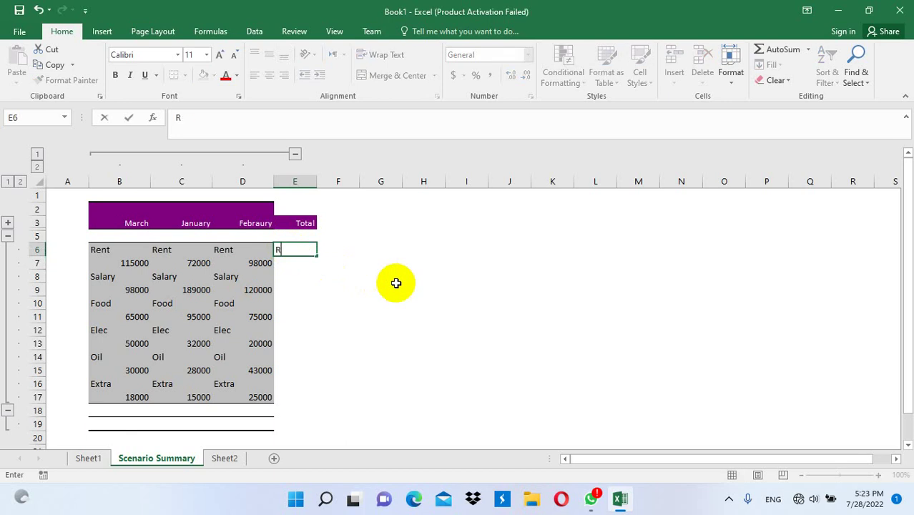
text(ent)
key(Return)
key(alt+equal)
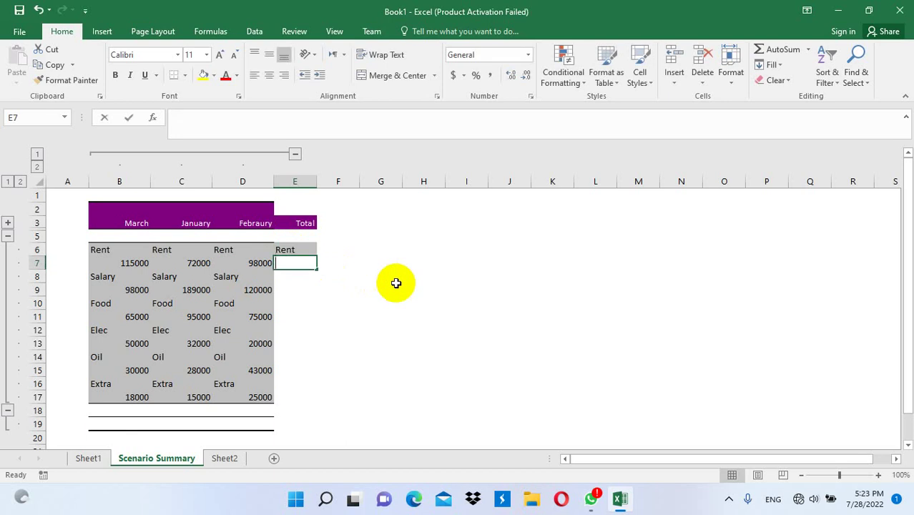
key(ctrl+Return)
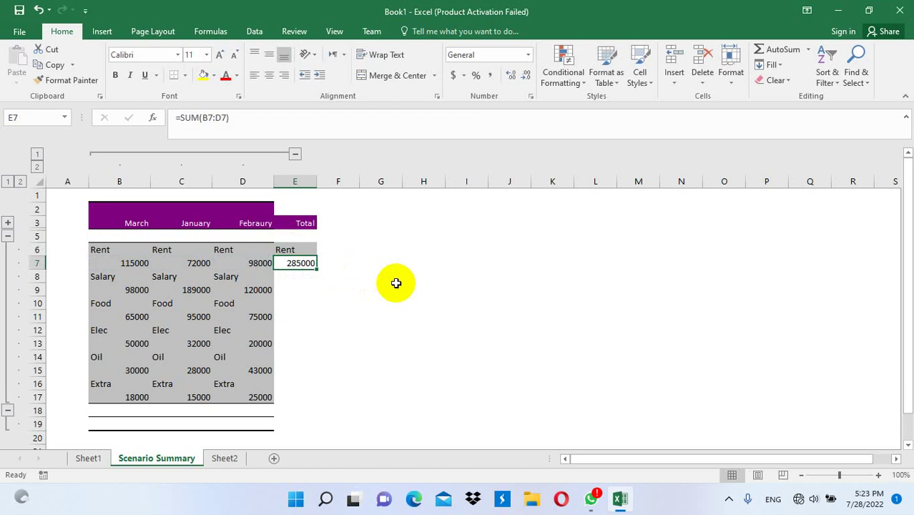
key(Down)
key(Down)
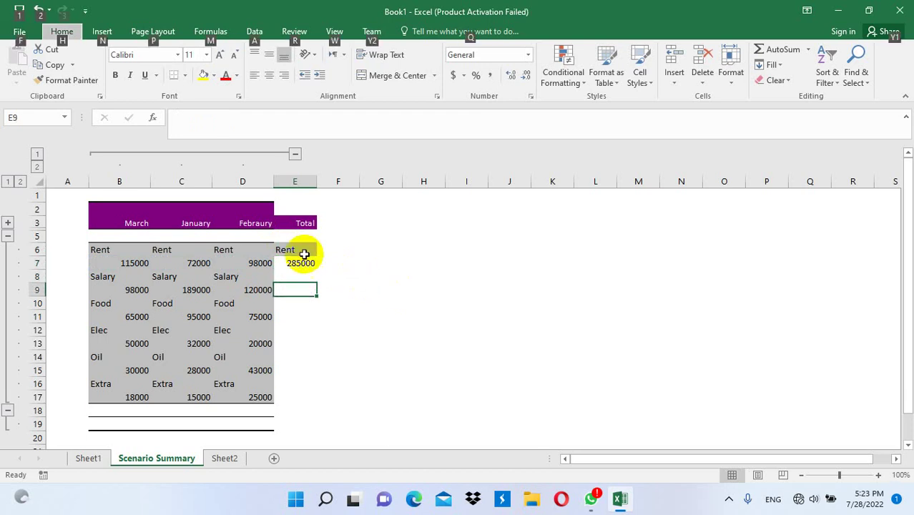
click(297, 250)
key(Delete)
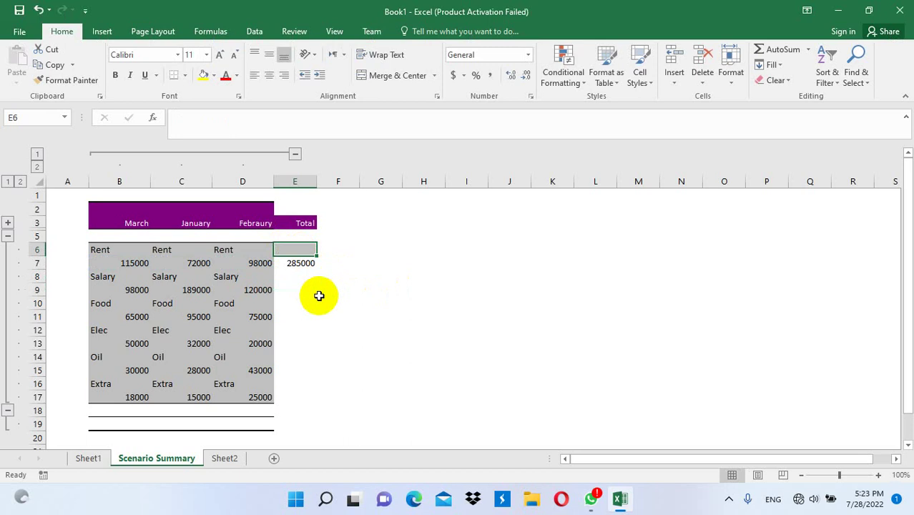
click(296, 289)
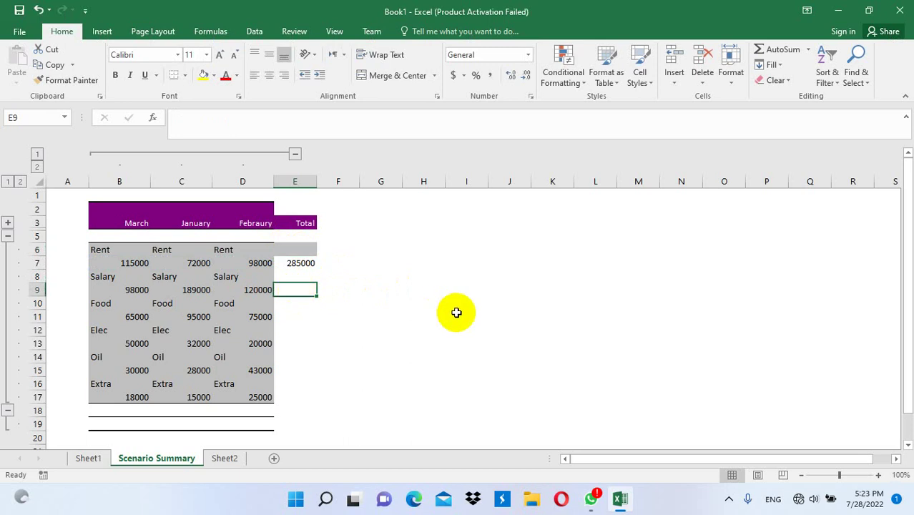
- AutoSum the Salary, Food, Elec, Oil and Extra rows: 407000, 235000, 102000, 101000, 58000
key(alt+equal)
key(ctrl+Return)
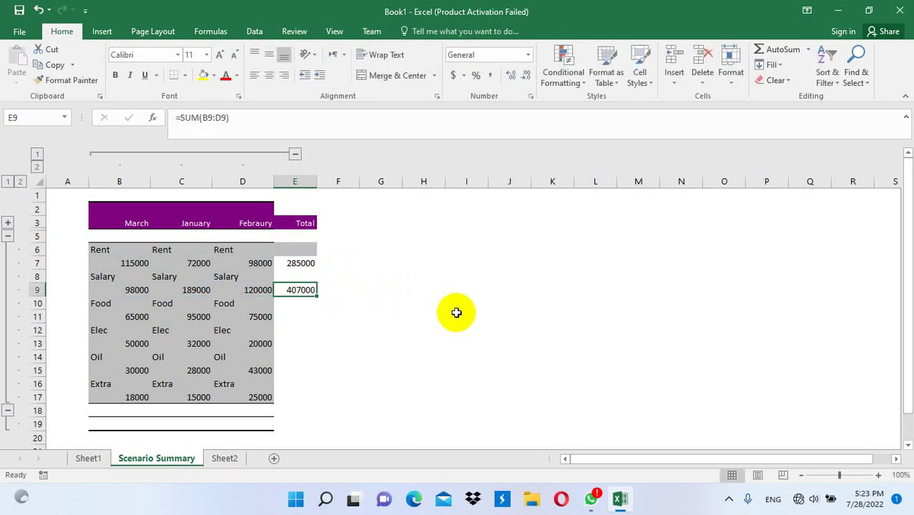
key(Down)
key(Down)
key(alt+equal)
key(ctrl+Return)
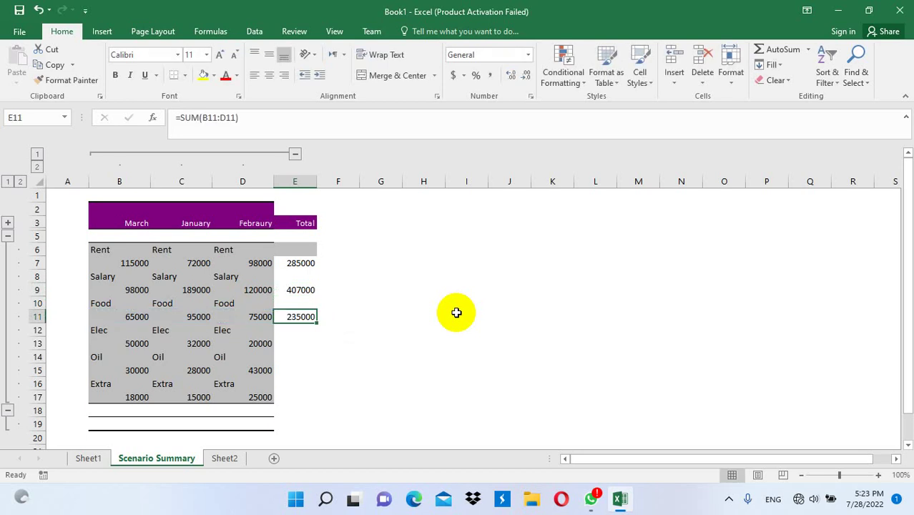
key(Down)
key(Down)
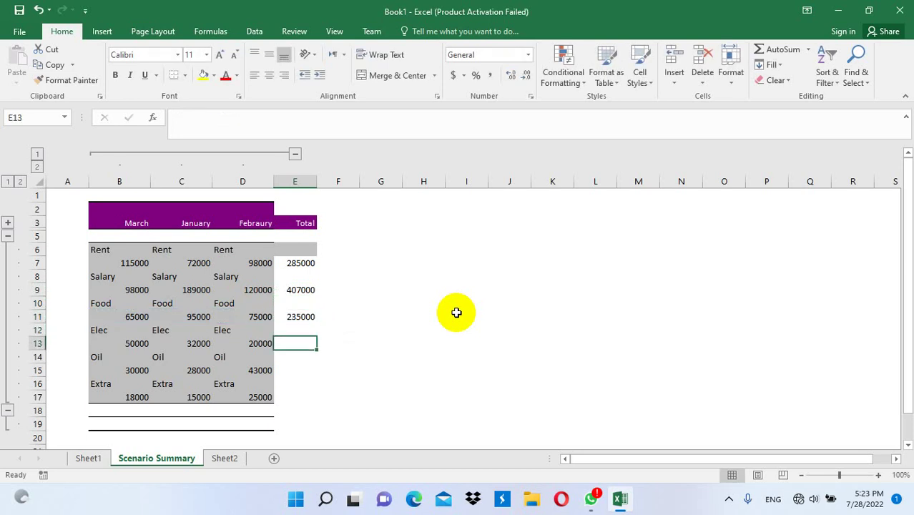
key(alt+equal)
key(ctrl+Return)
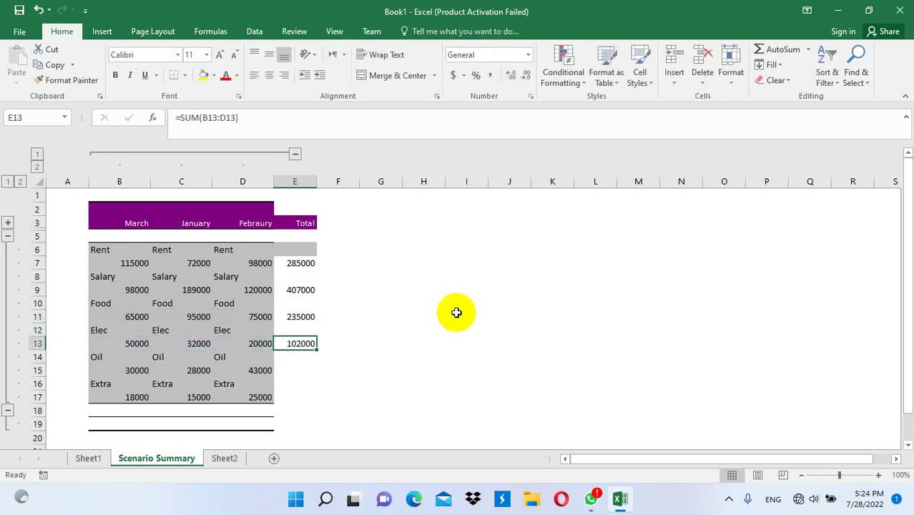
key(Down)
key(Down)
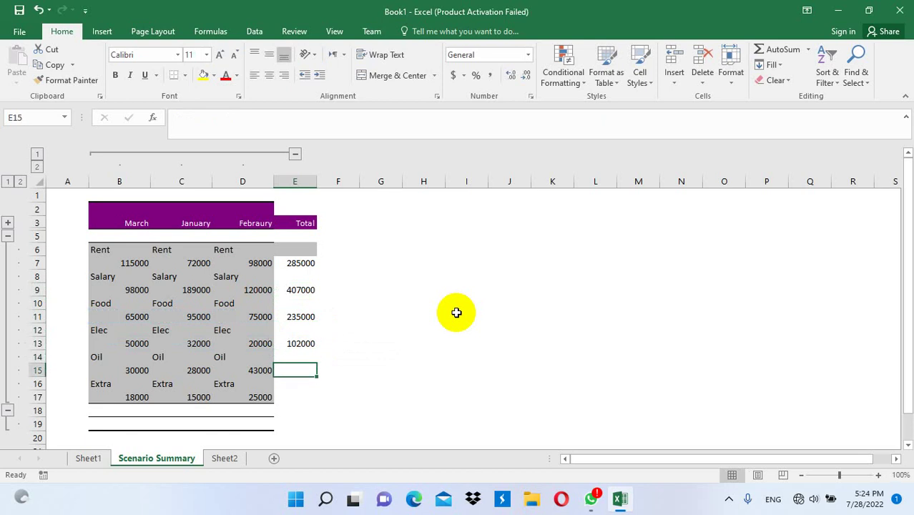
key(alt+equal)
key(ctrl+Return)
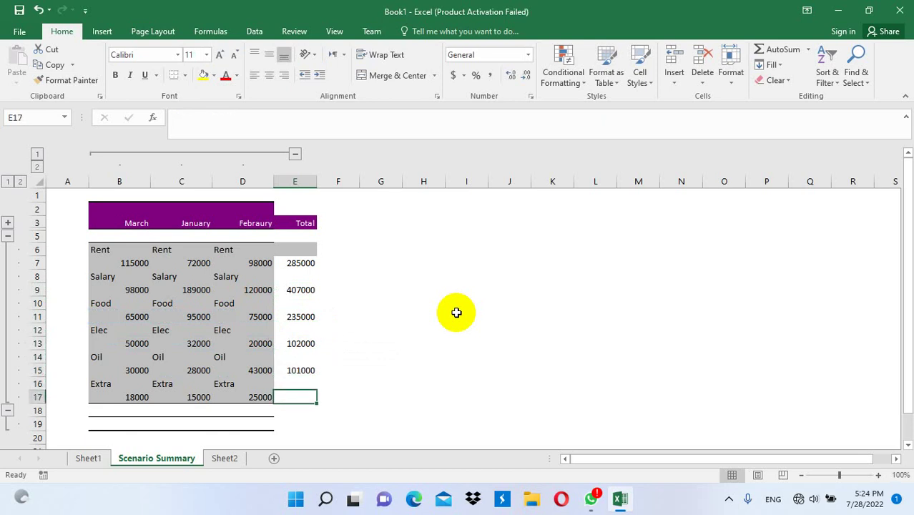
key(alt+equal)
key(ctrl+Return)
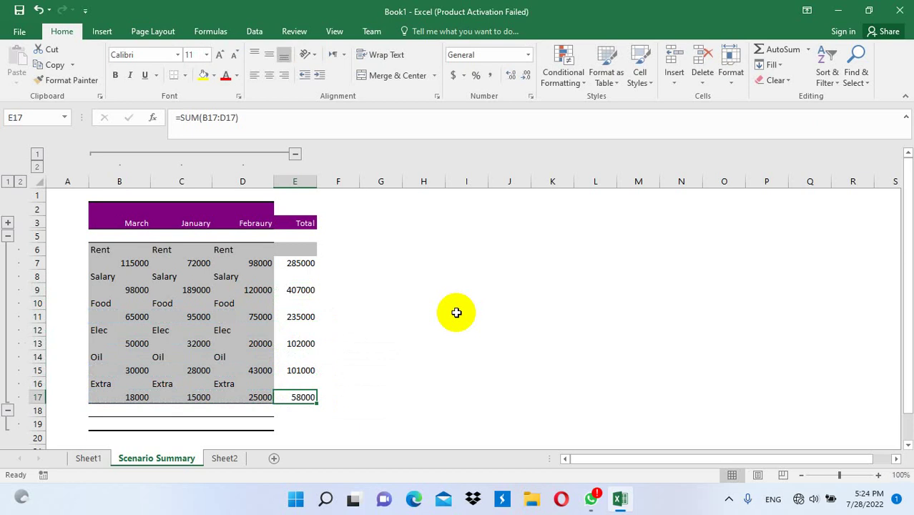
- Sum the March and January columns in B18 and C18: 376000 and 431000
click(118, 409)
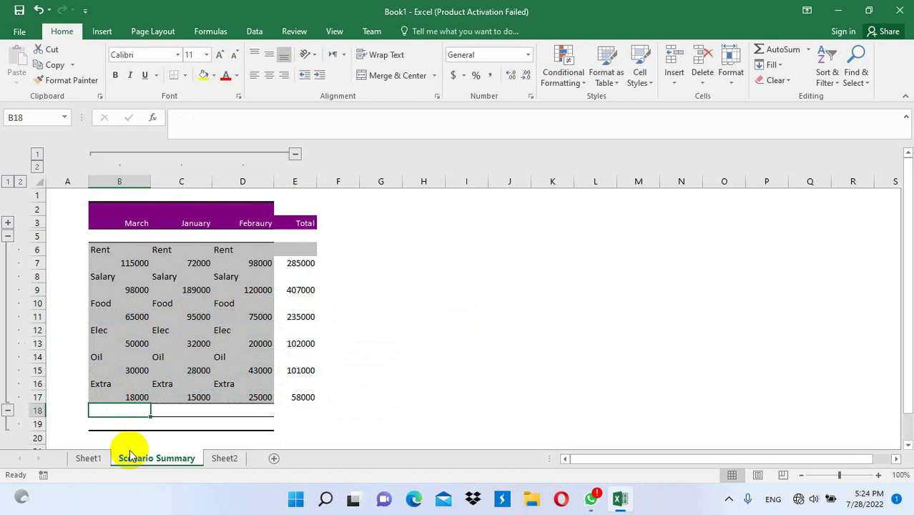
key(alt+equal)
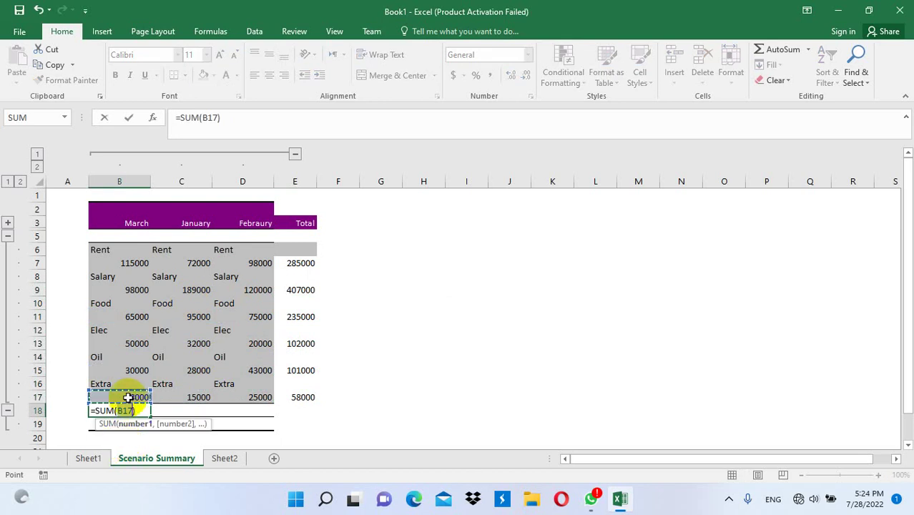
drag(123, 395, 140, 251)
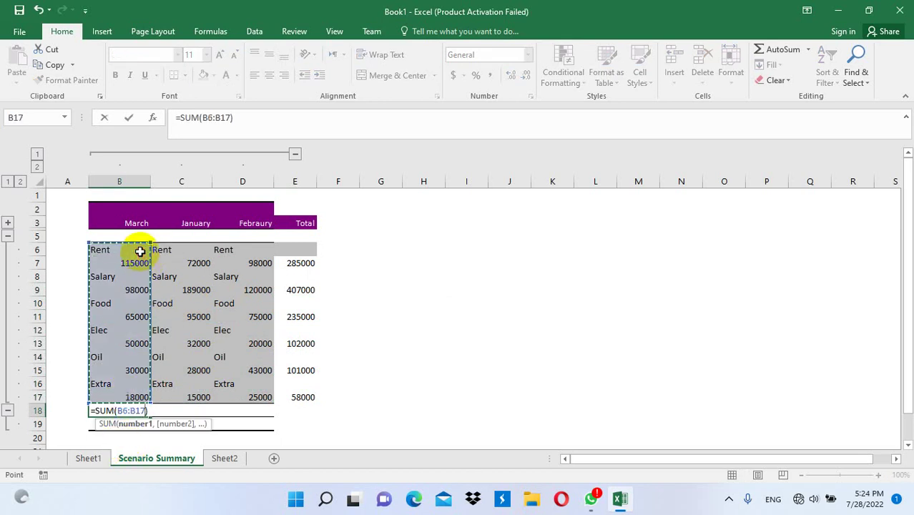
key(Return)
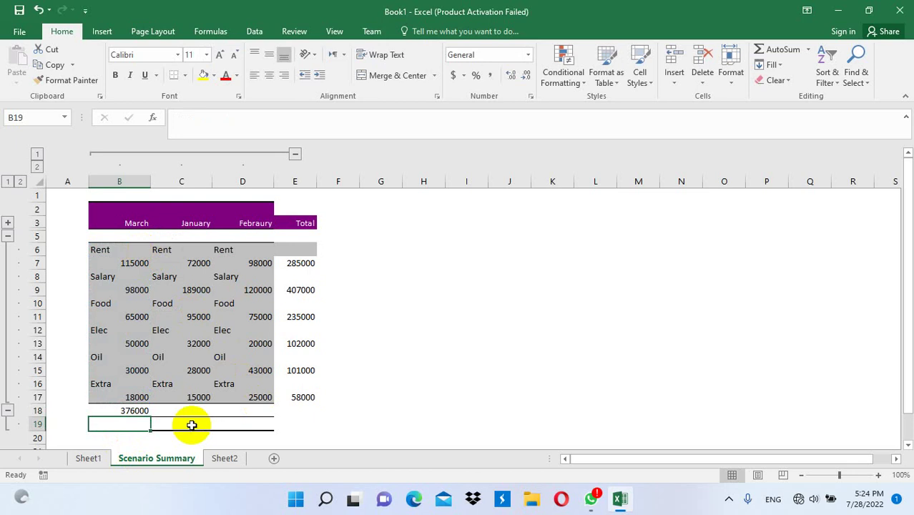
click(195, 409)
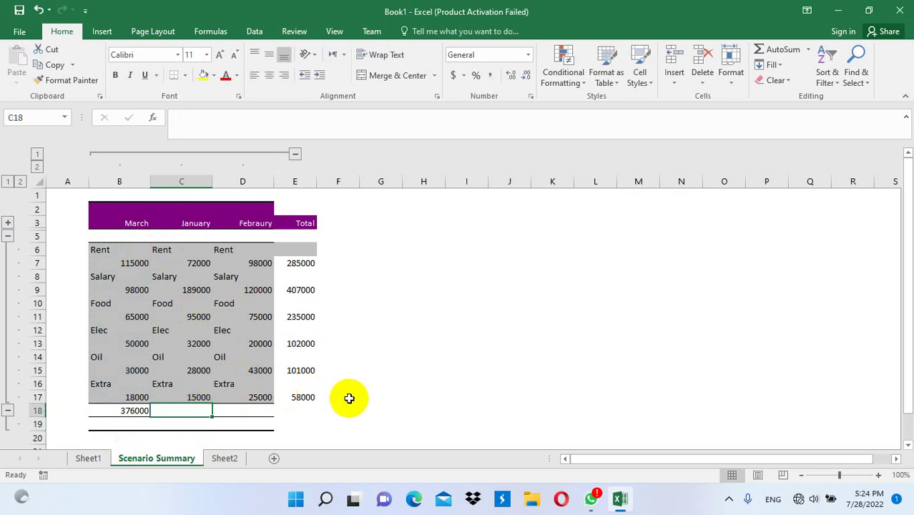
key(alt+equal)
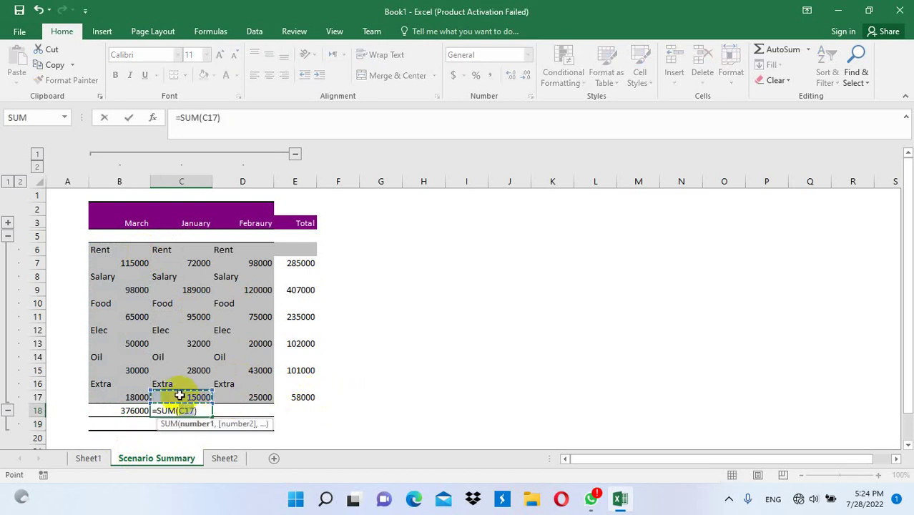
drag(181, 397, 206, 236)
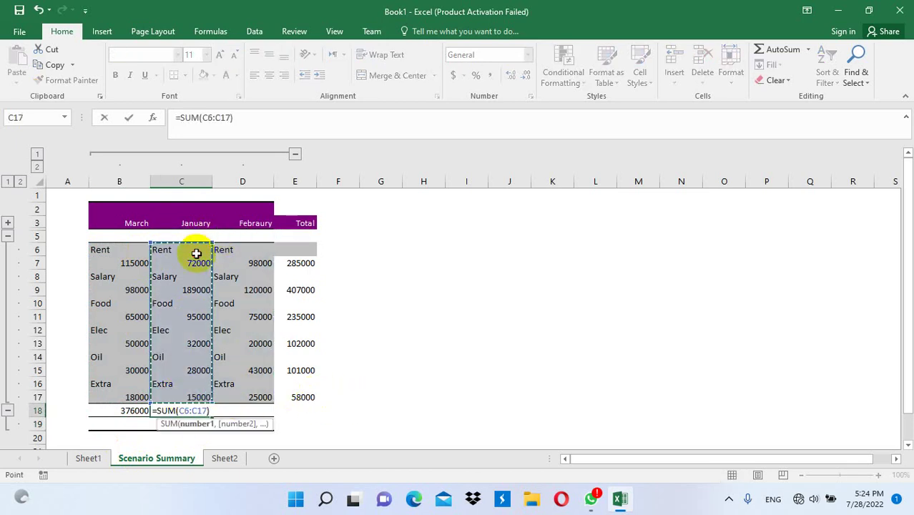
key(Return)
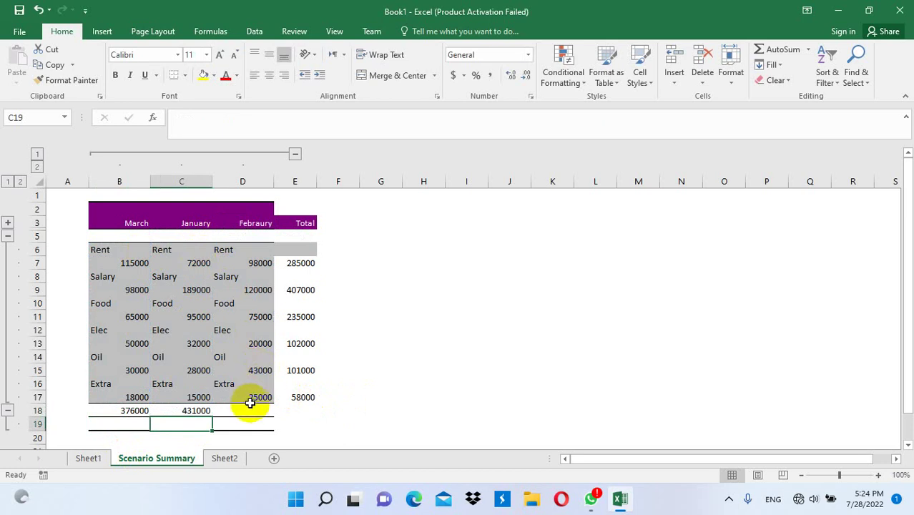
- Sum the Febraury column in D18 (381000) and AutoSum the grand total in E18
click(257, 407)
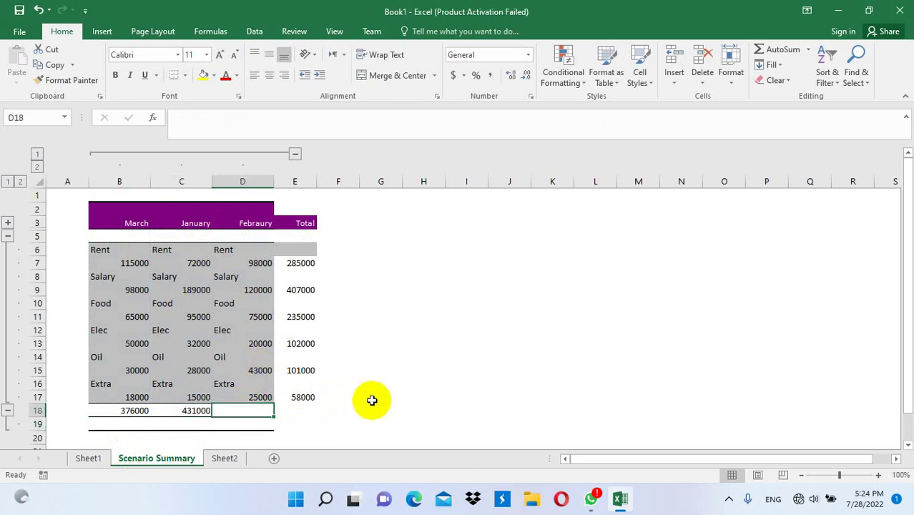
key(alt+equal)
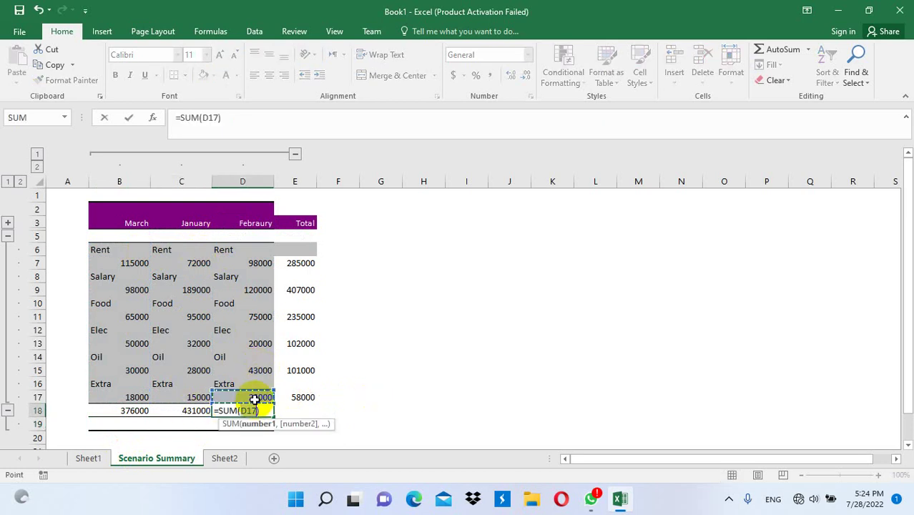
drag(253, 396, 255, 250)
key(Return)
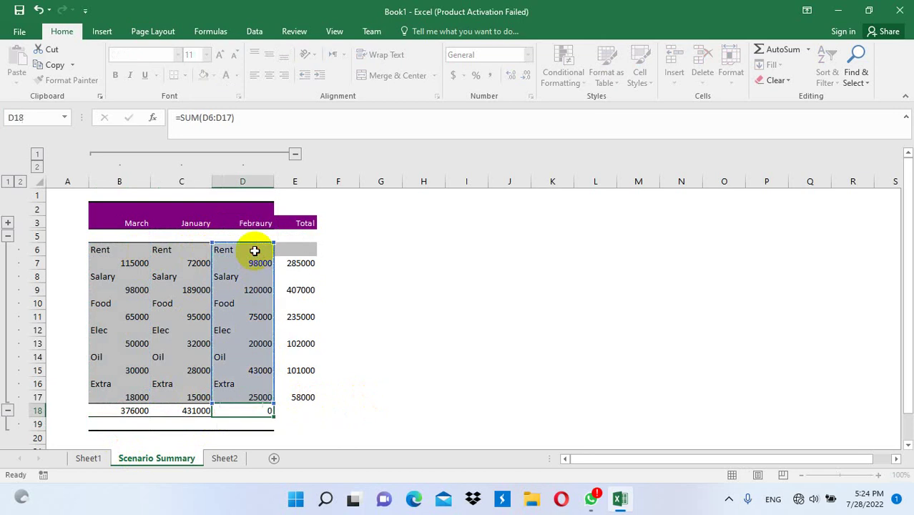
click(292, 409)
key(alt+equal)
key(alt+equal)
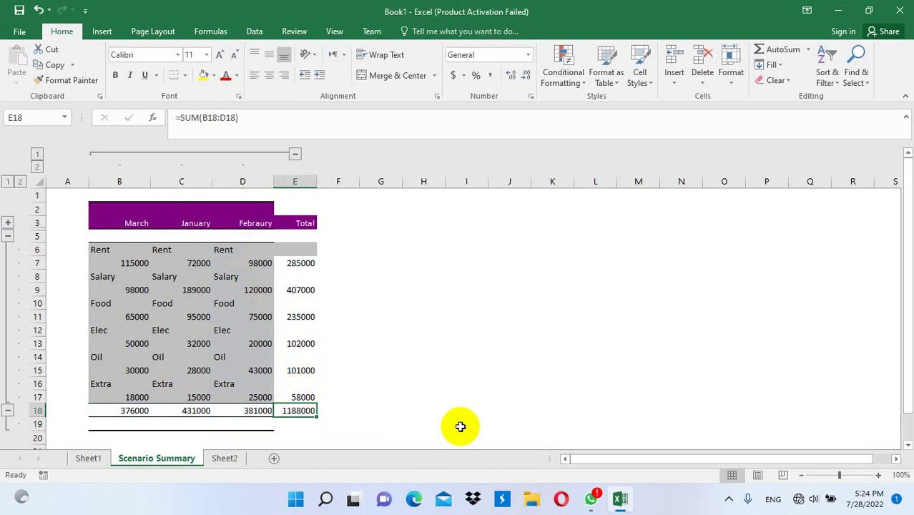
- Copy the Febraury column's purple-and-gray formatting onto the Total column with Format Painter
click(256, 207)
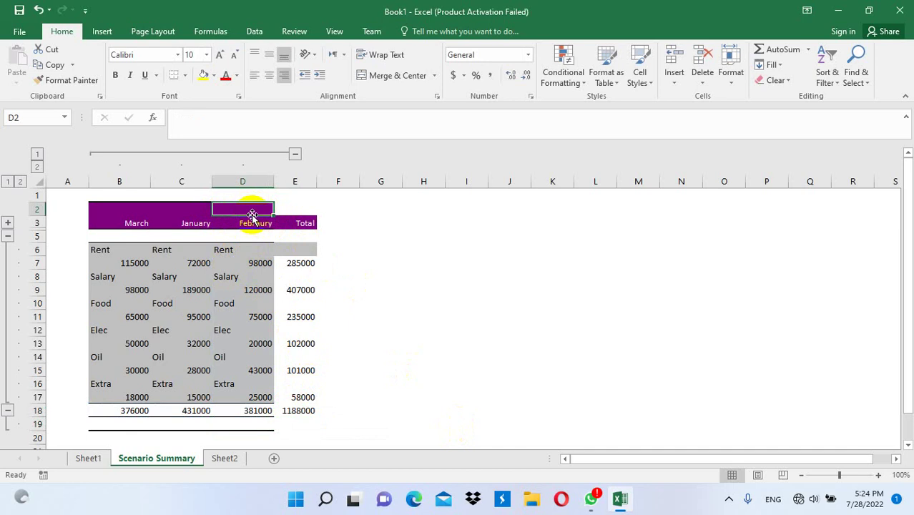
drag(249, 212, 249, 424)
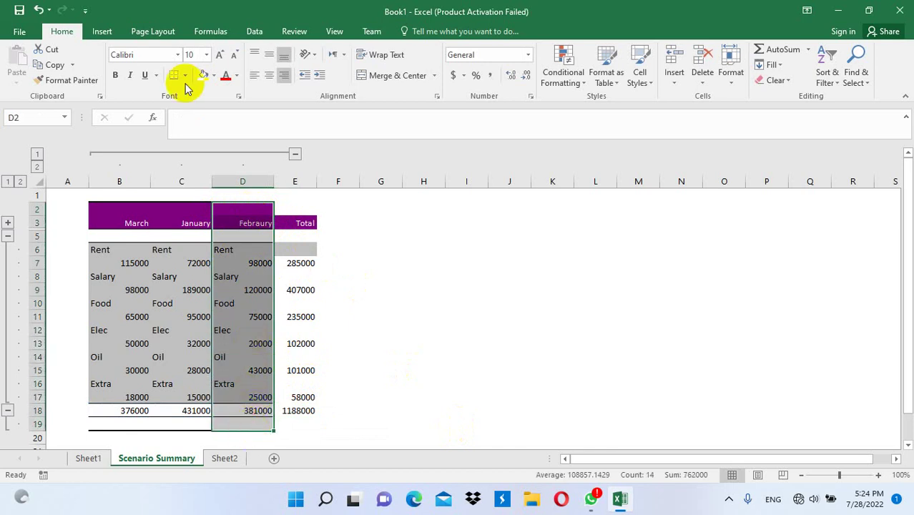
click(63, 81)
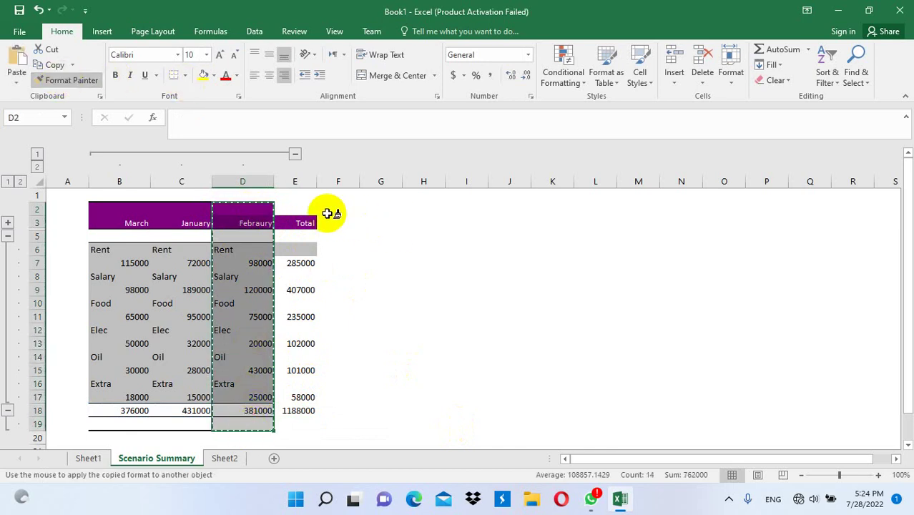
mouse_move(312, 210)
mouse_down()
mouse_move(301, 230)
mouse_move(301, 422)
mouse_up()
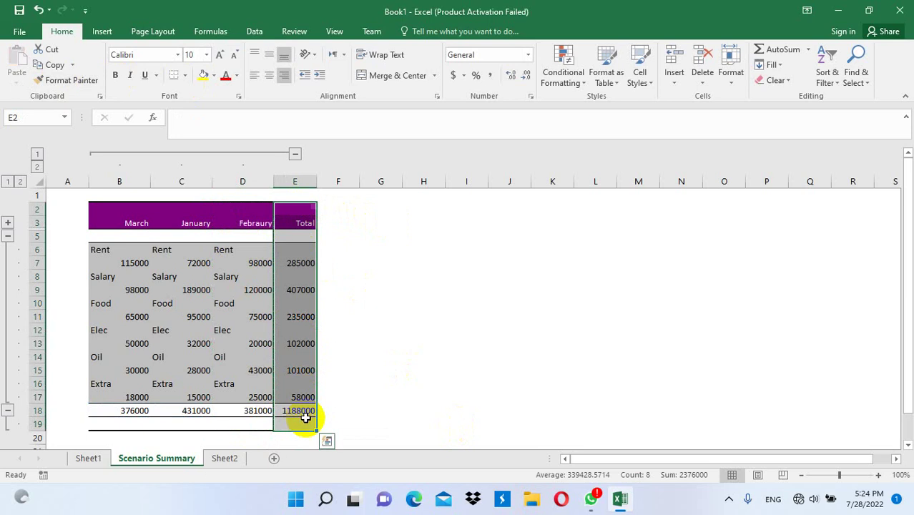
click(405, 369)
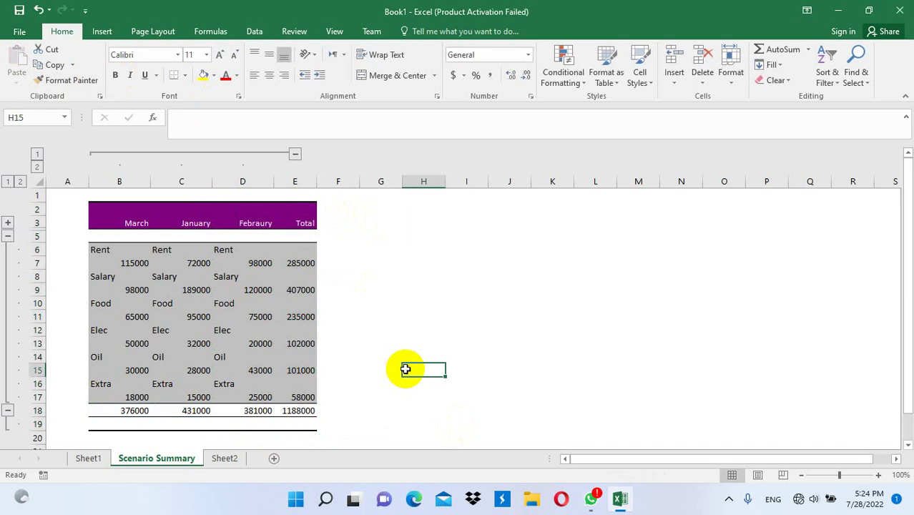
- Merge and center B2:E2, typing the title 'Expense Report of First Quarter'
click(207, 209)
drag(296, 210, 129, 208)
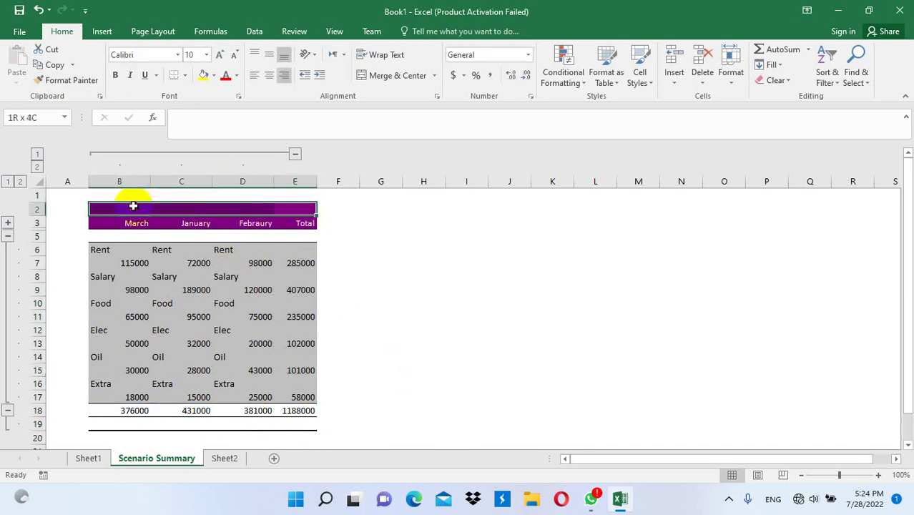
click(371, 77)
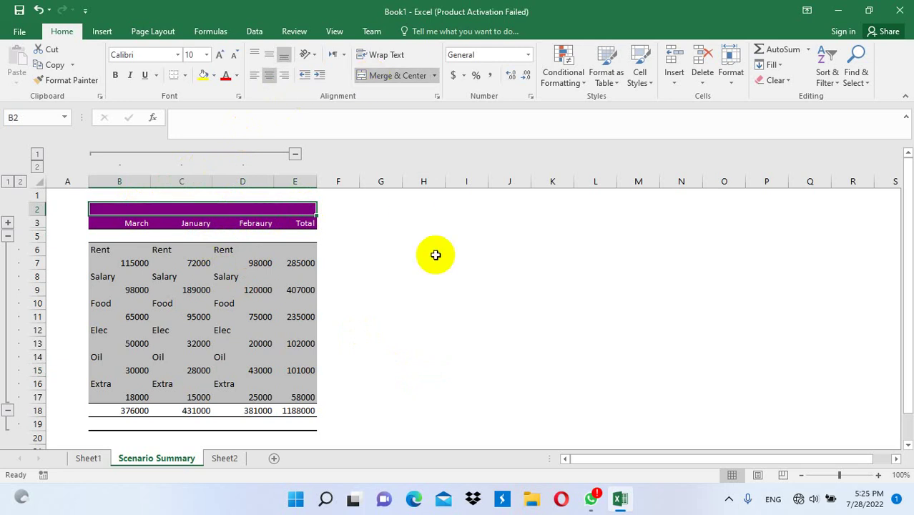
text(Ex)
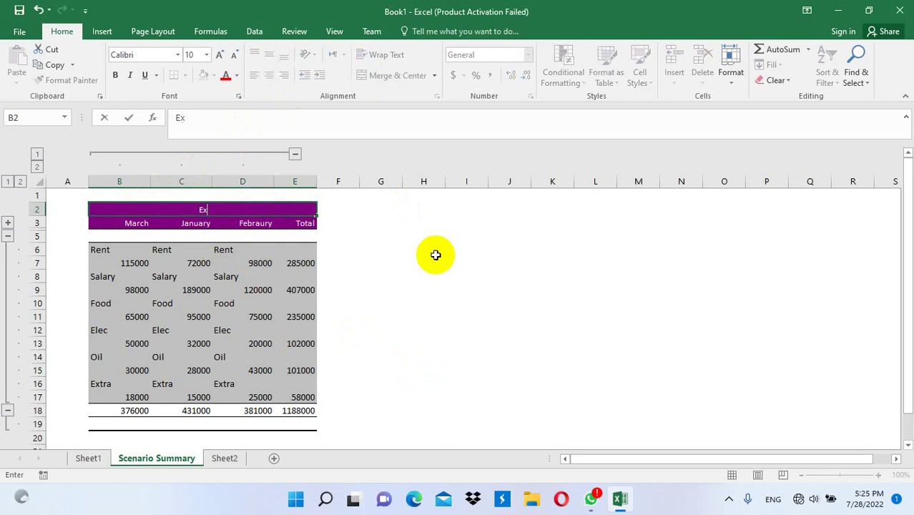
text(pense Rep)
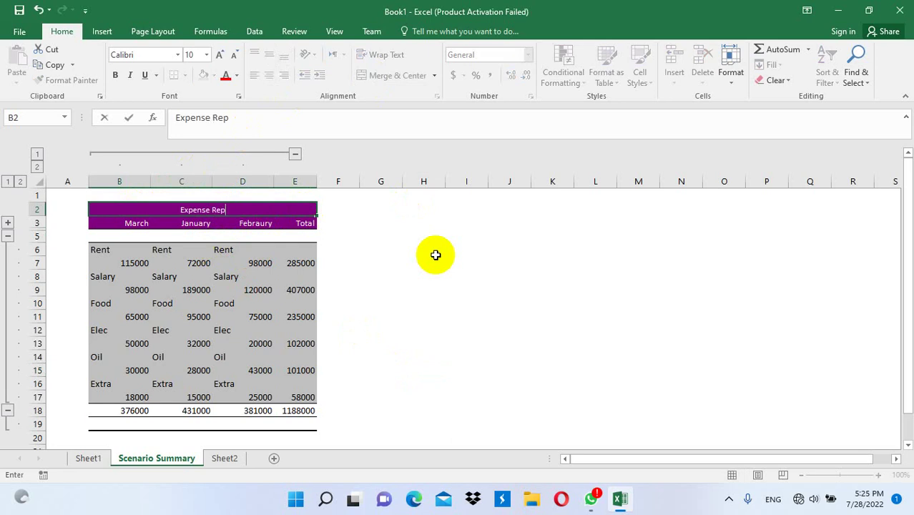
text(ort of)
text( First)
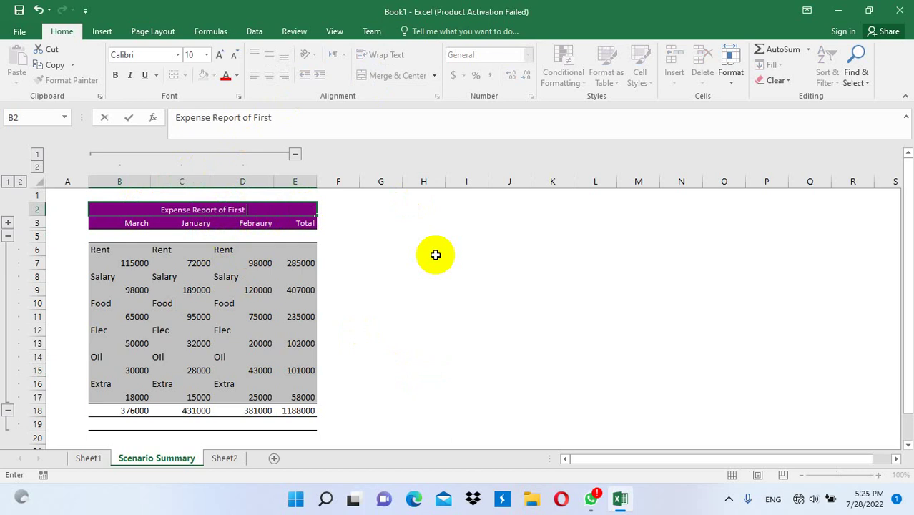
text( Quarter)
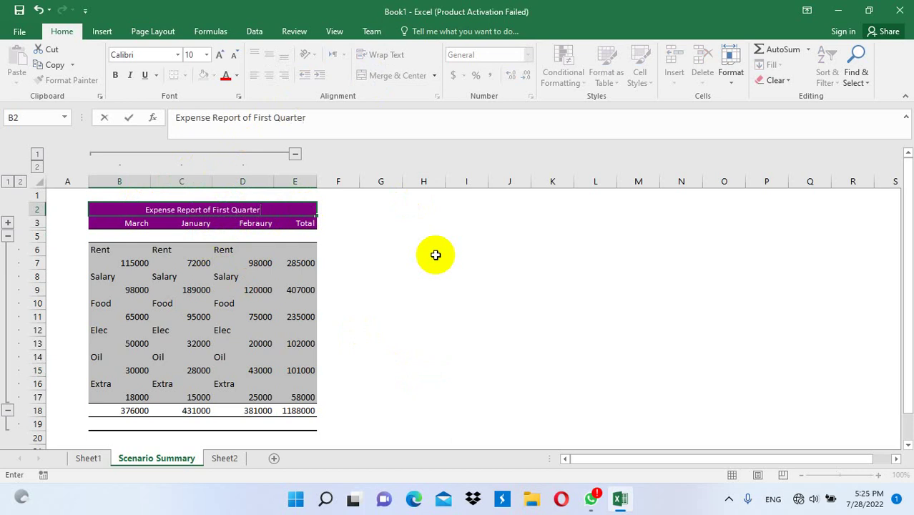
- Give the 'Expense Report of First Quarter' title a blue-gray fill and larger font
click(435, 255)
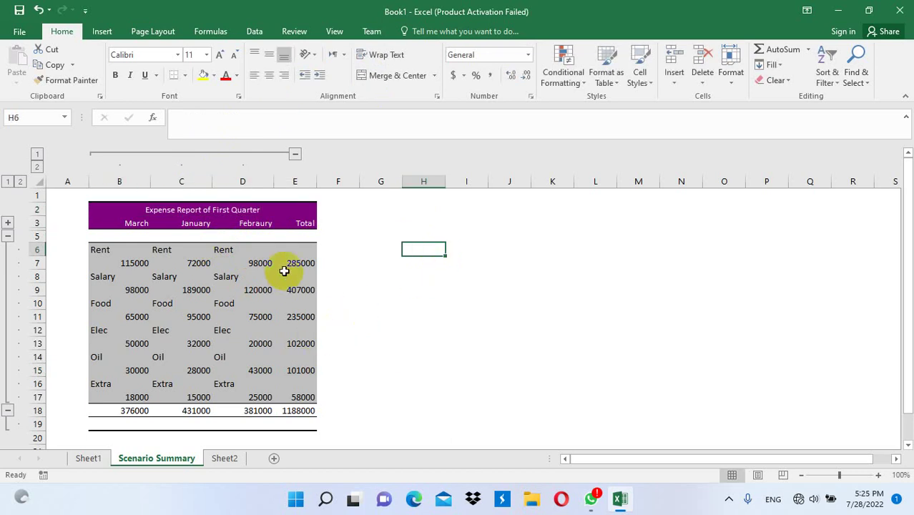
click(136, 208)
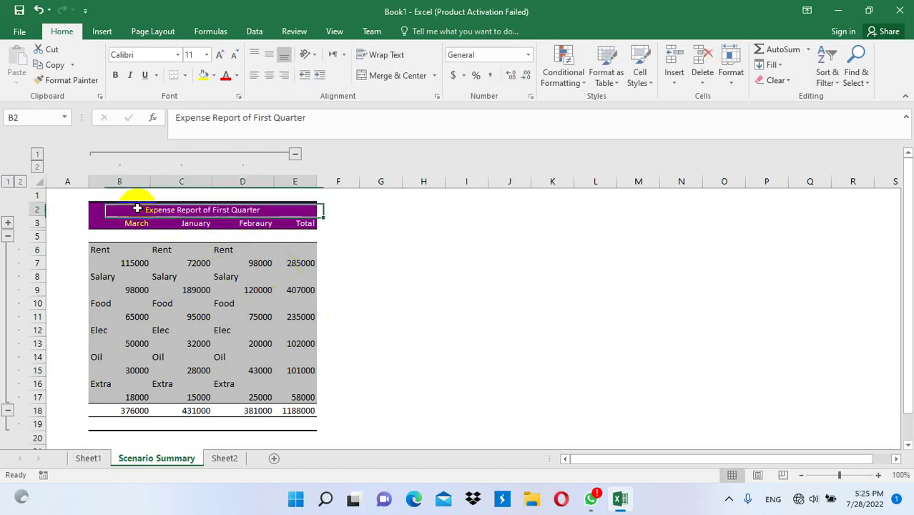
click(212, 75)
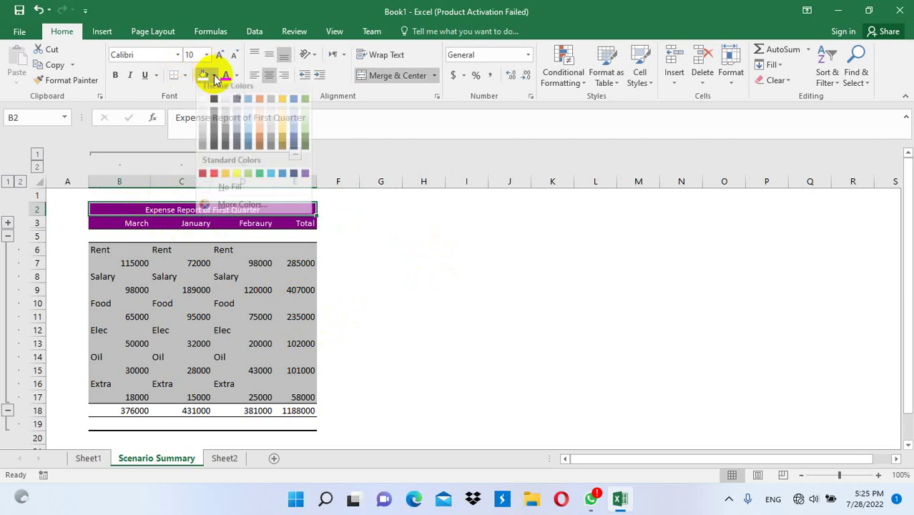
click(241, 141)
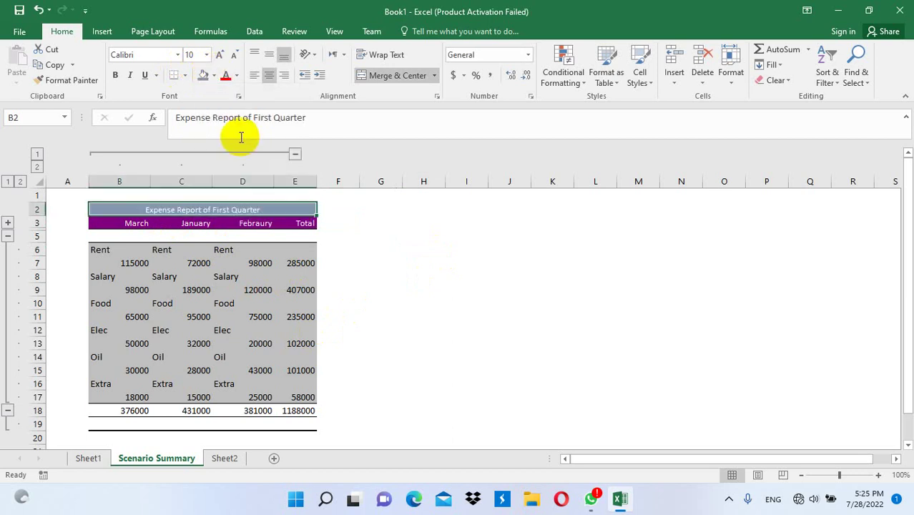
click(219, 54)
click(221, 227)
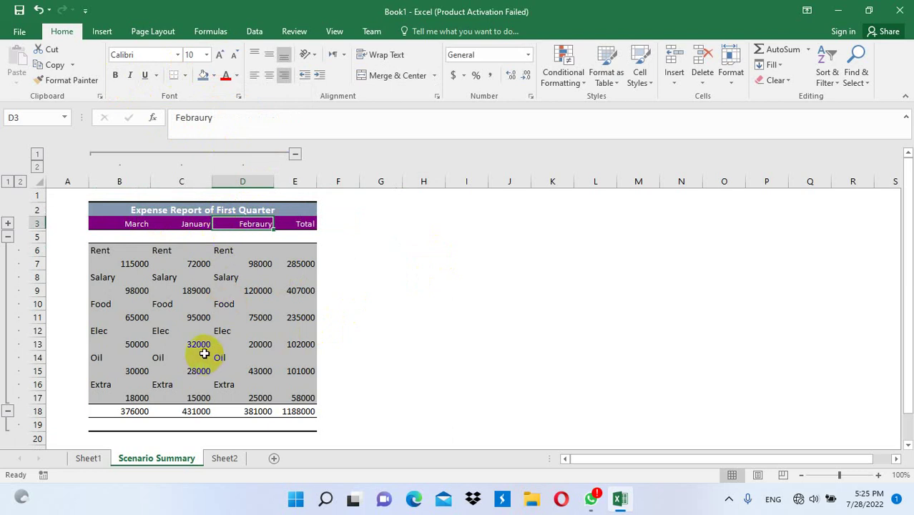
drag(121, 209, 222, 399)
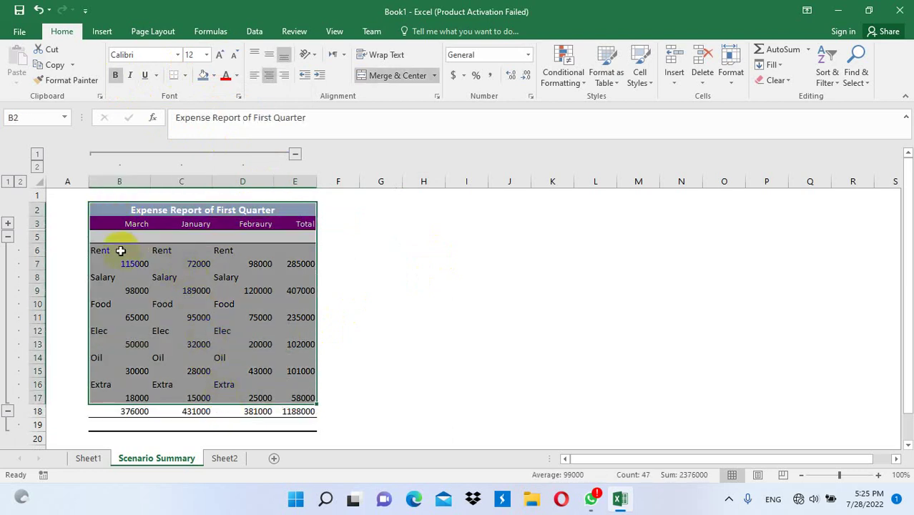
- Apply All Borders to the expense cells B6:E17
drag(120, 250, 292, 396)
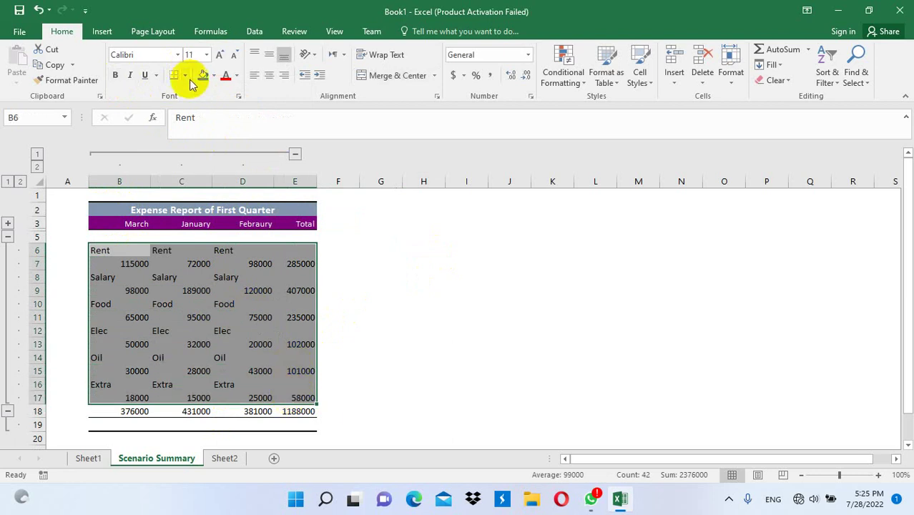
click(184, 75)
click(197, 187)
click(204, 256)
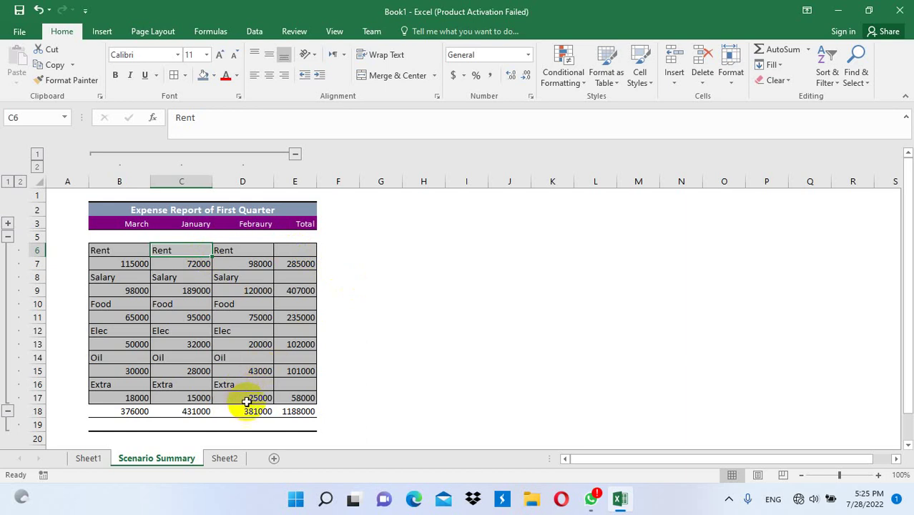
- Make the row 18 totals B18:E18 bold red, then switch to Sheet1
drag(293, 411, 129, 411)
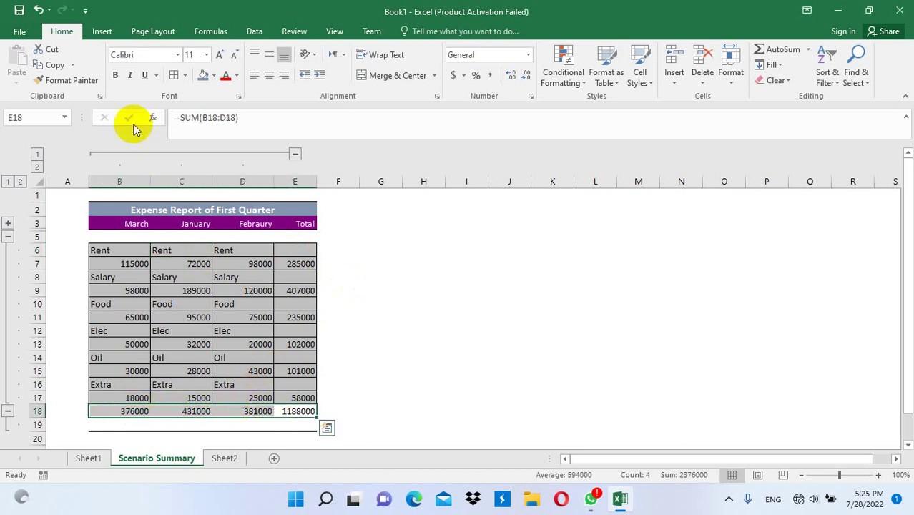
click(115, 75)
click(225, 75)
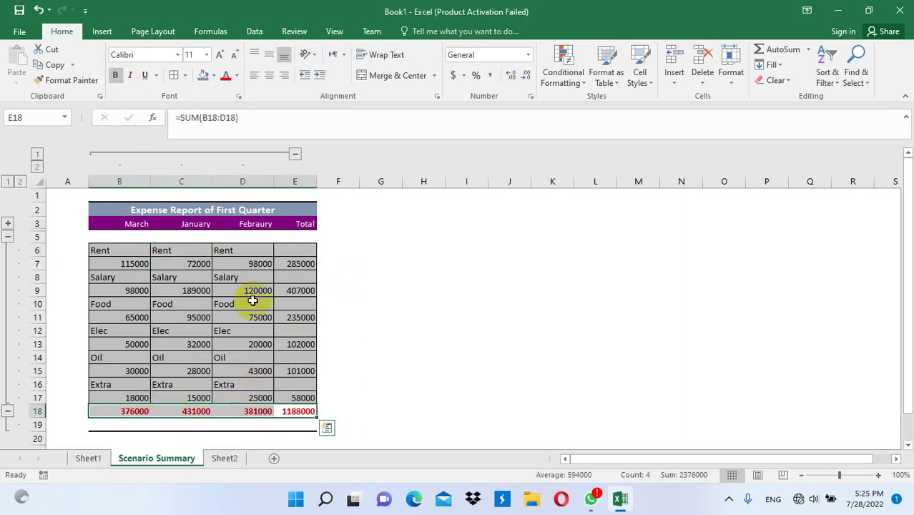
click(253, 302)
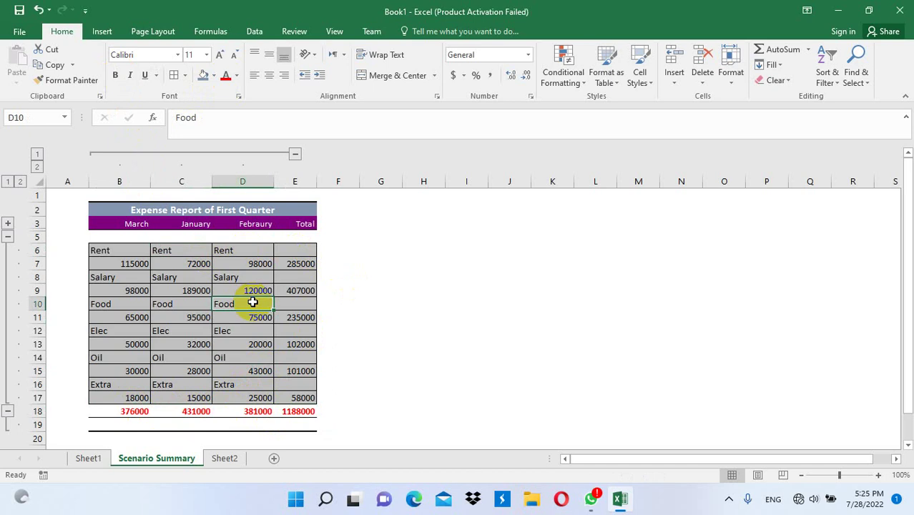
click(98, 459)
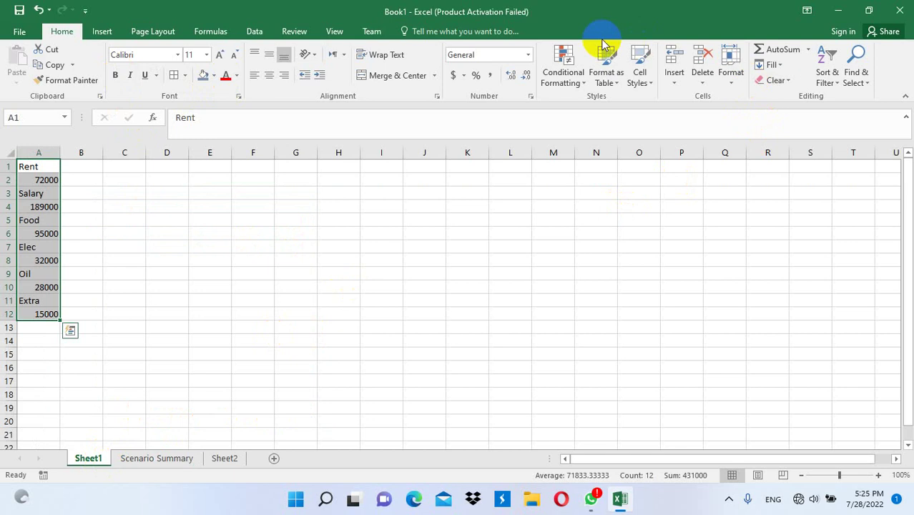
- Show the Data tab's What-If Analysis list: Scenario Manager, Goal Seek, Data Table
click(255, 34)
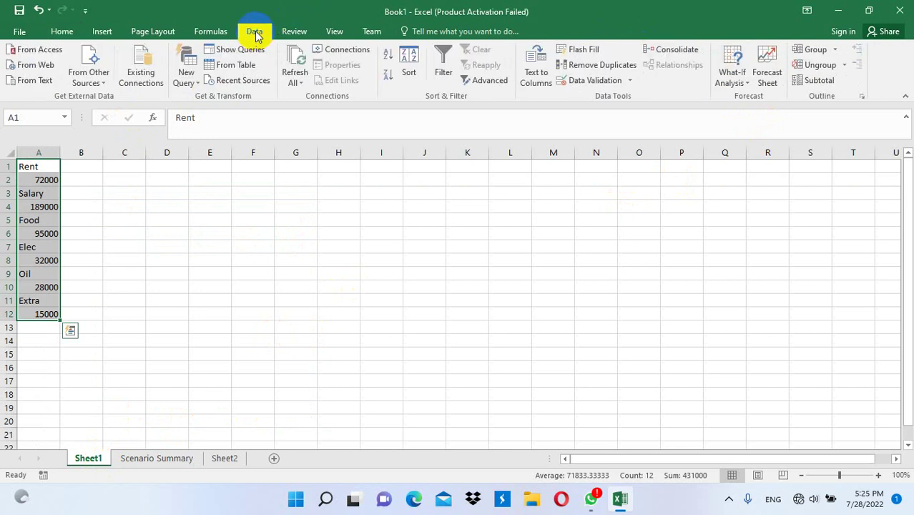
click(736, 80)
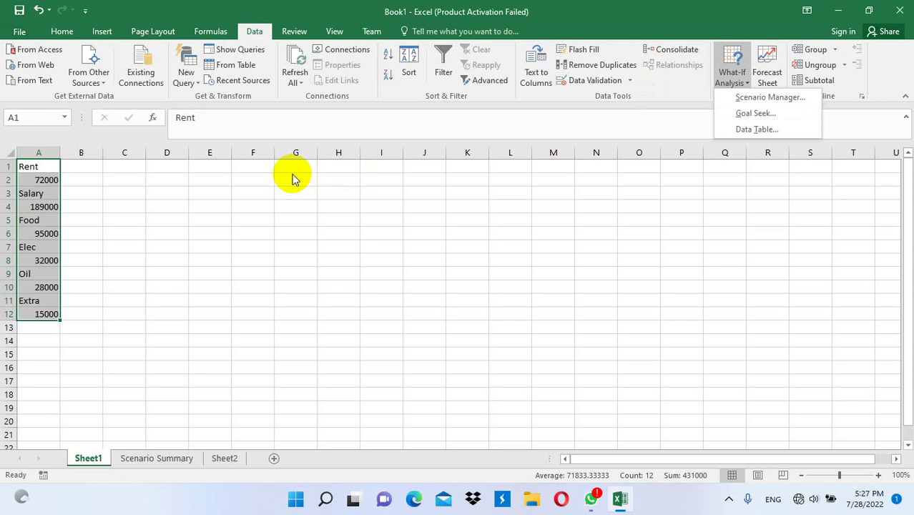
- Add a new sheet with Name and Fee headings in A1:B1
click(274, 459)
click(274, 458)
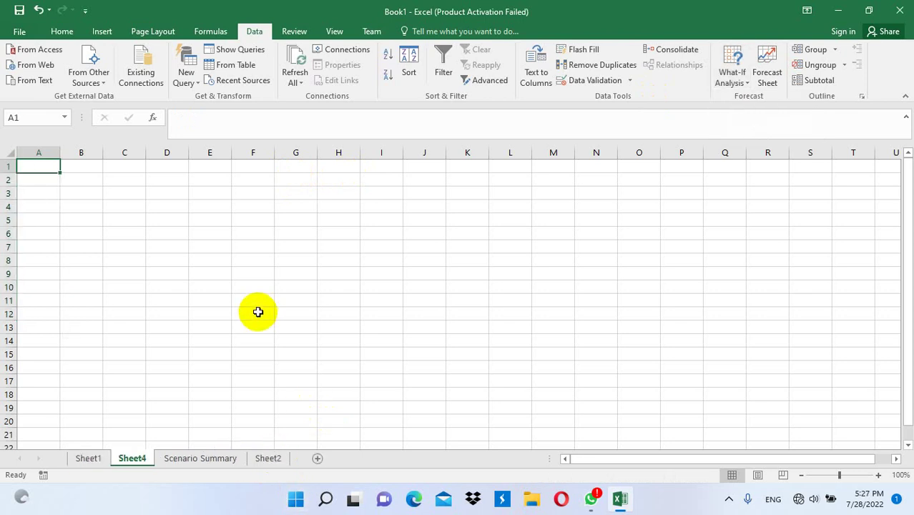
text(Name)
key(Tab)
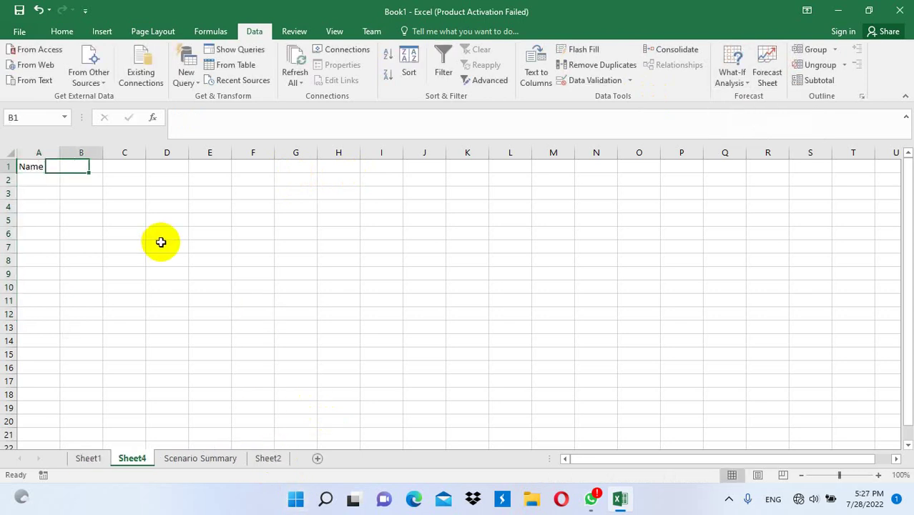
text(Pri)
key(BackSpace)
key(BackSpace)
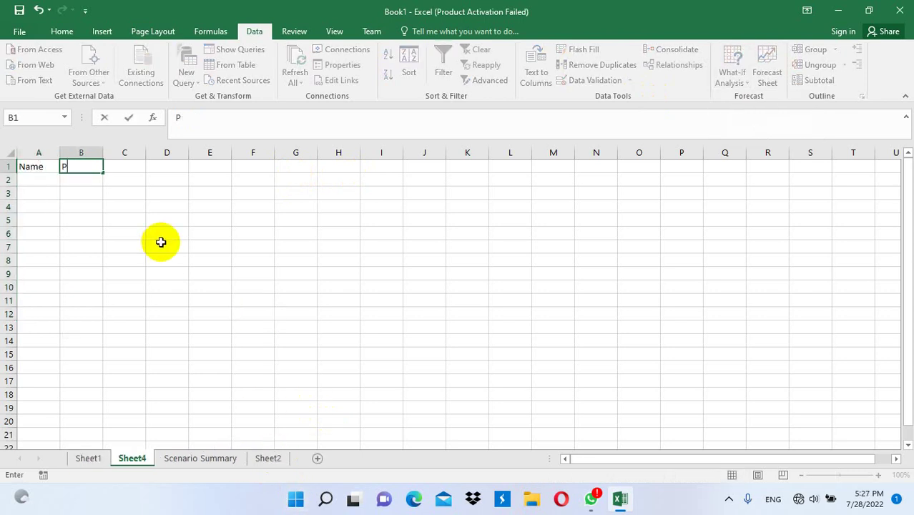
key(BackSpace)
text(Fe)
text(e)
key(Return)
- Enter ten student names down column A under Name
text(ahmad)
key(Return)
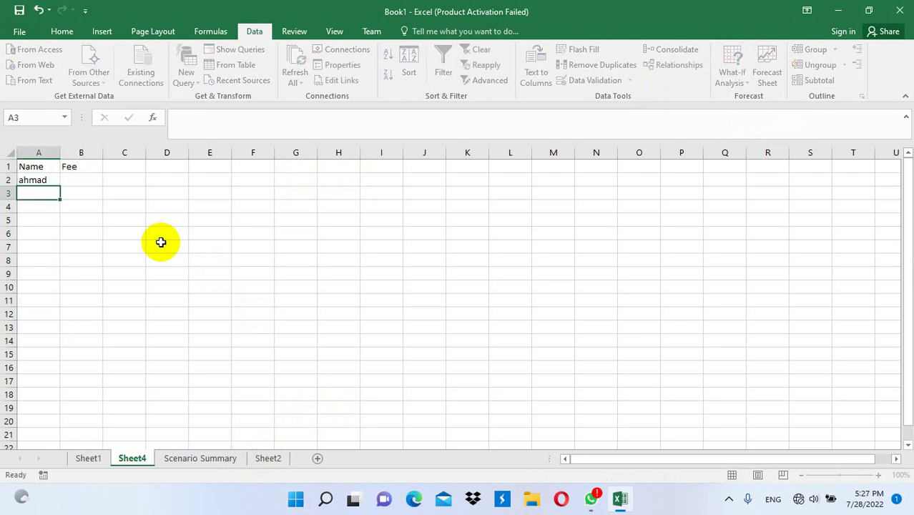
text(asad)
key(Return)
text(wal)
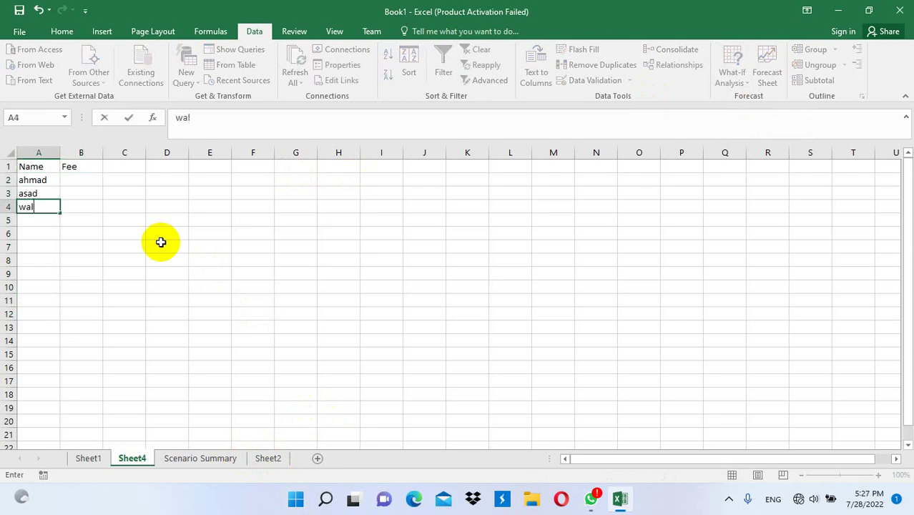
text(i)
key(Return)
text(samir)
key(Return)
text(ba)
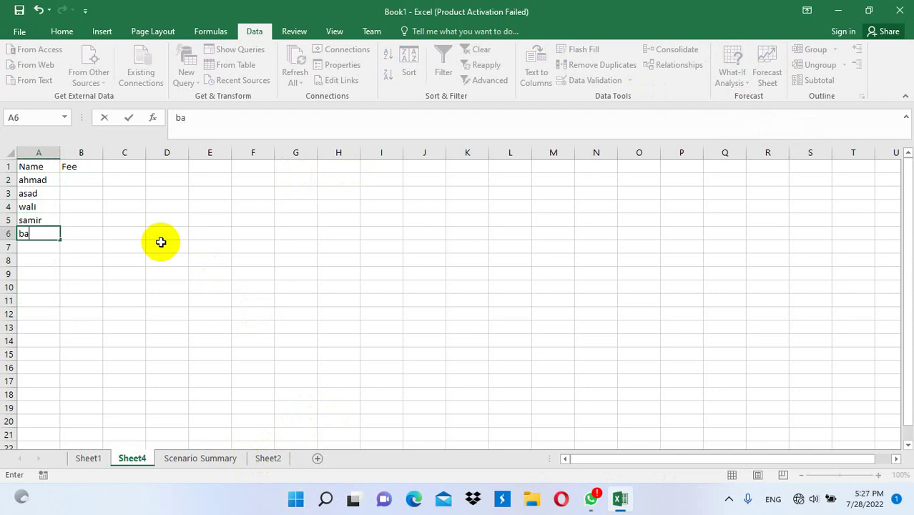
text(sir)
key(Return)
text(qadir)
key(Return)
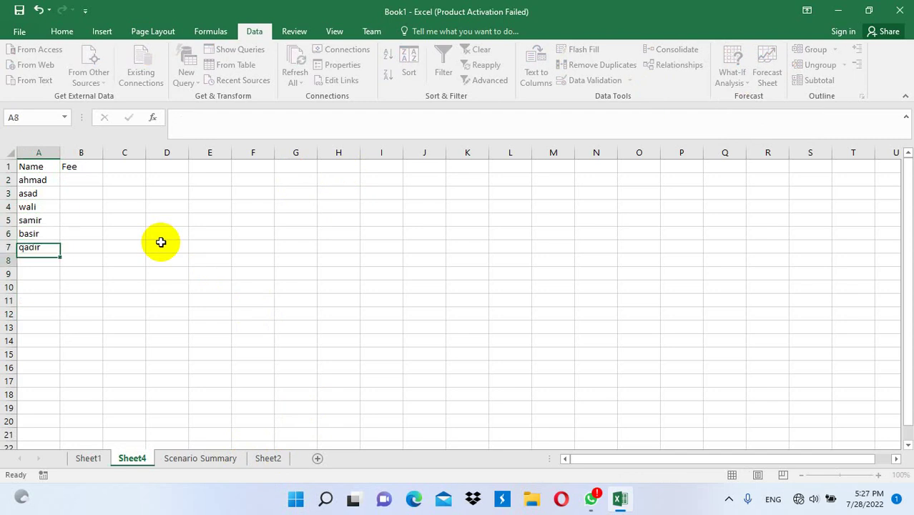
text(zahir)
key(Return)
text(shabir)
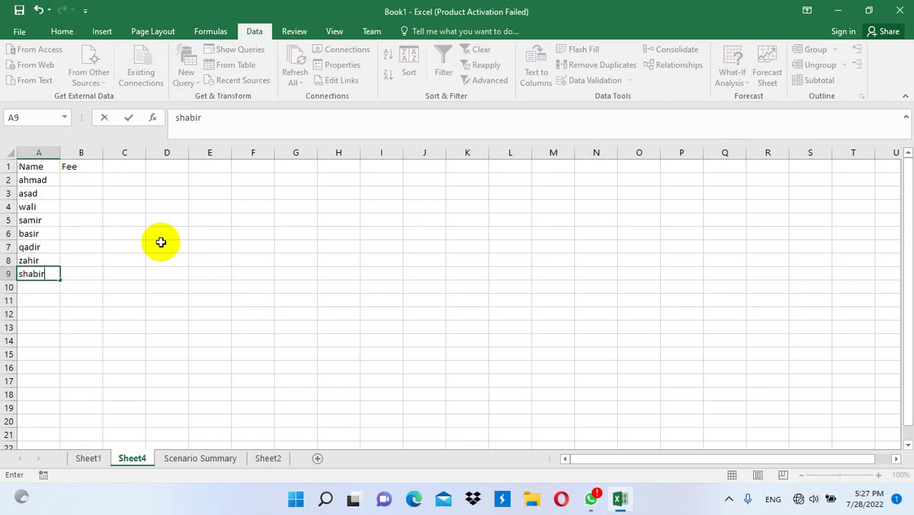
key(Return)
text(kabir)
key(Return)
text(m)
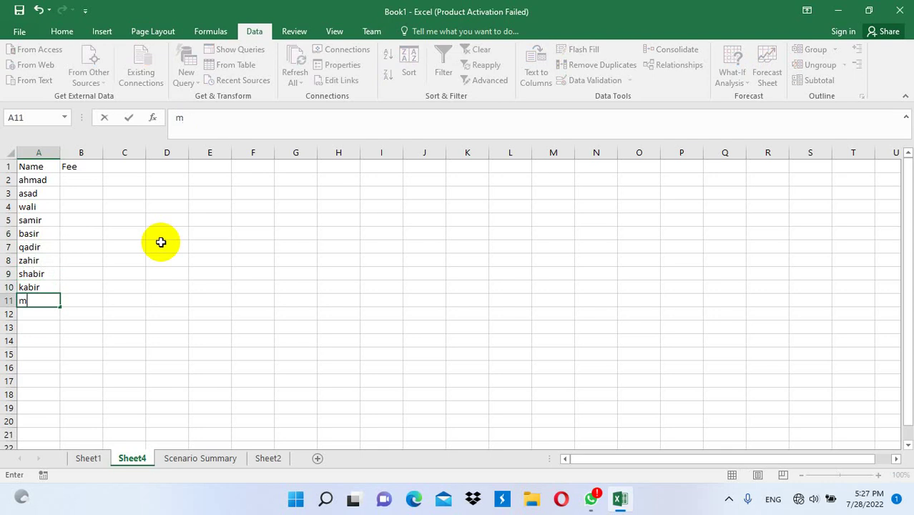
text(unir)
key(Return)
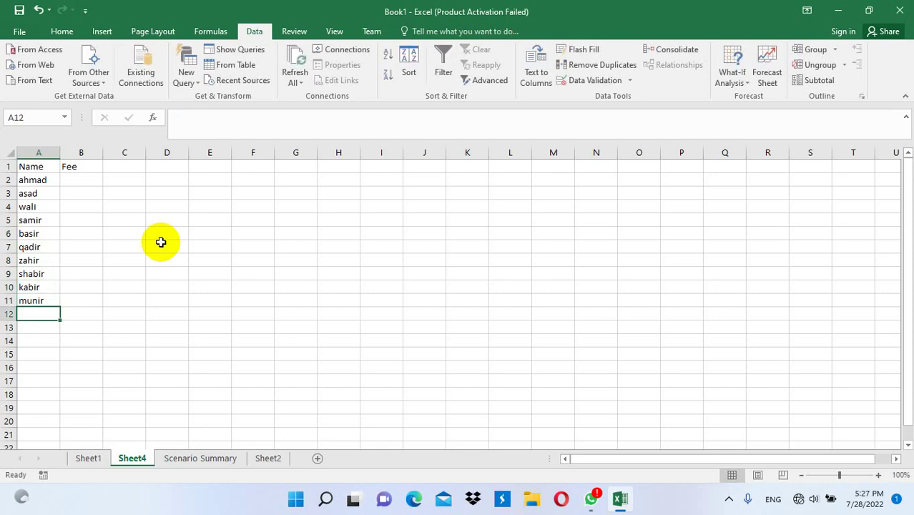
- Enter fees 800, 1000 and 1200 for the first three students in B2:B4
click(84, 182)
text(00)
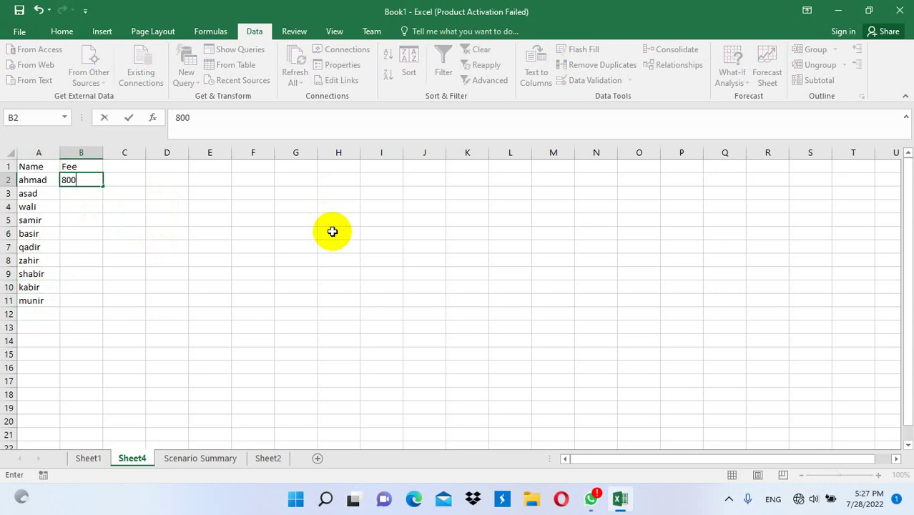
key(Return)
text(1000)
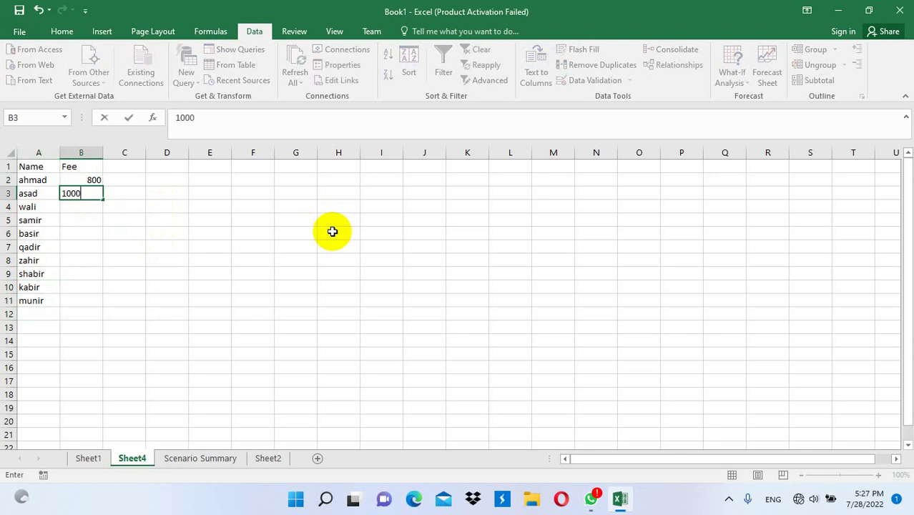
key(Return)
text(1200)
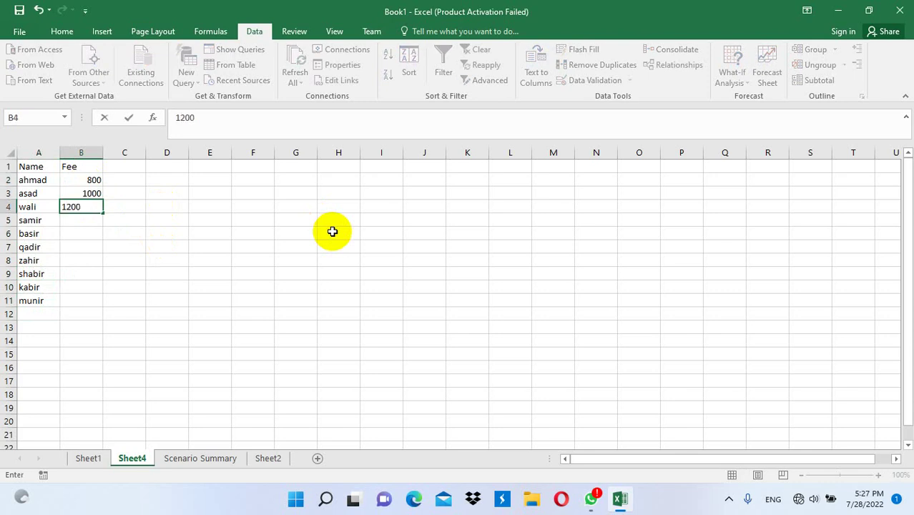
key(Return)
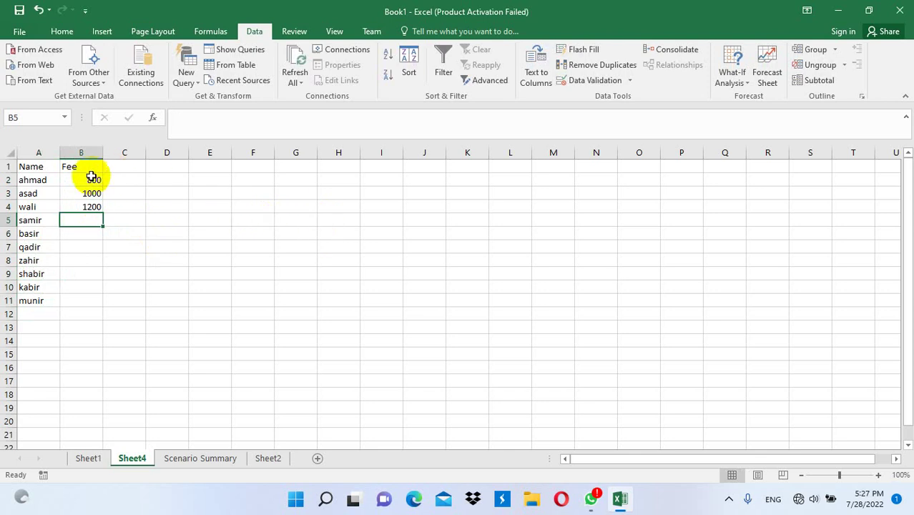
- Fill all ten fee cells B2:B11 with 1500
drag(90, 179, 90, 300)
text(5)
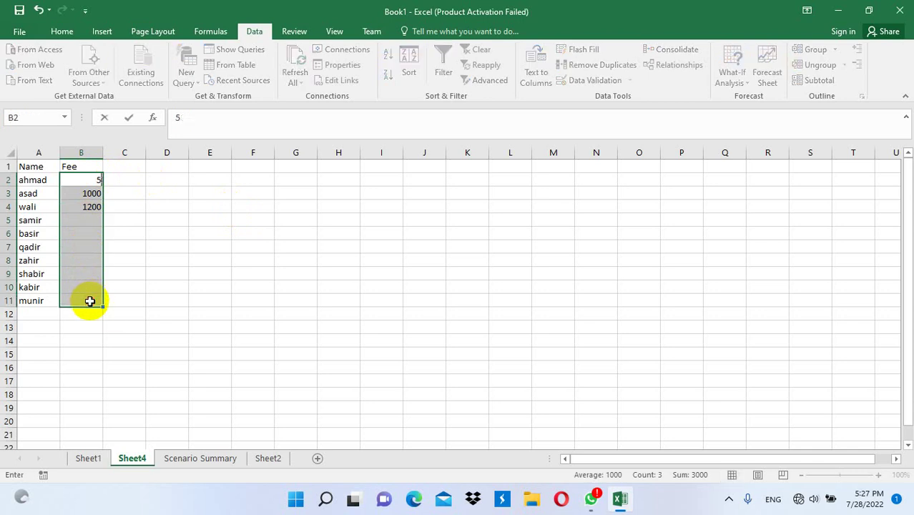
text(00)
key(ctrl+Return)
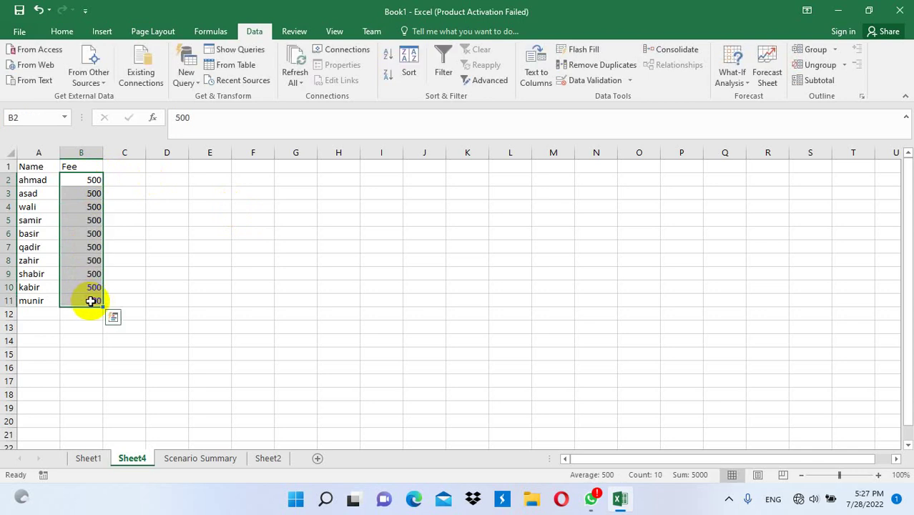
text(1000)
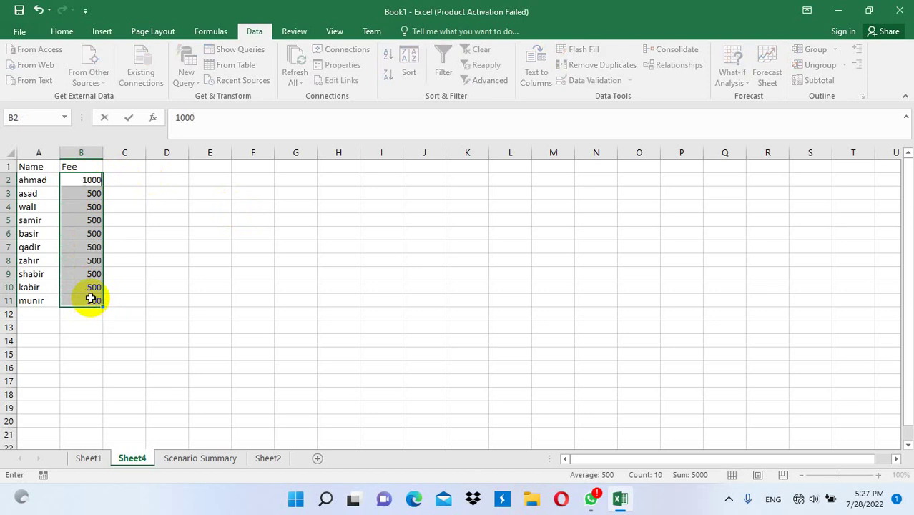
key(BackSpace)
key(BackSpace)
key(BackSpace)
text(500)
key(ctrl+Return)
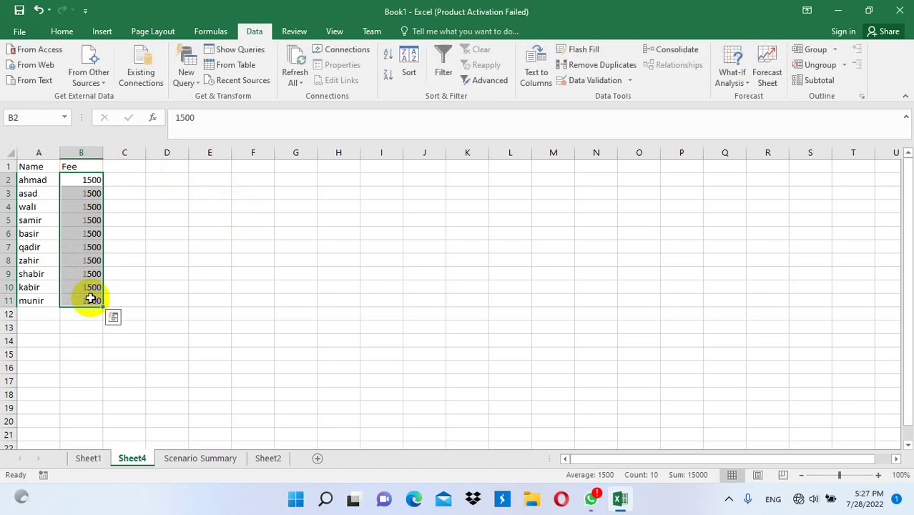
- Add an AutoSum total =SUM(B2:B11) in B12, showing 15000
click(83, 314)
key(alt+equal)
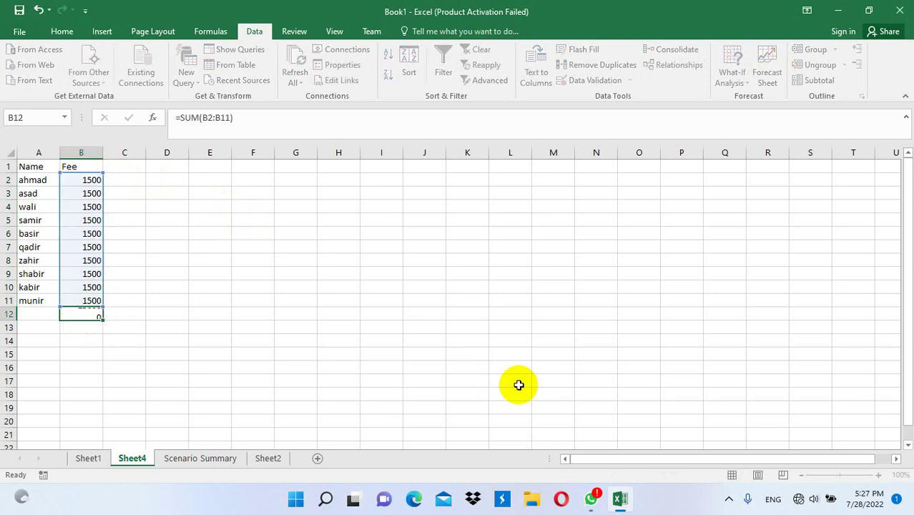
key(ctrl+Return)
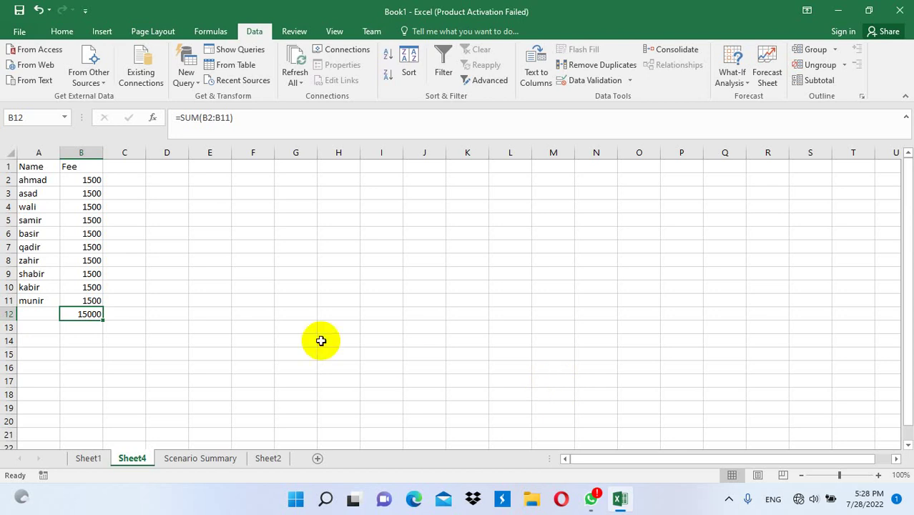
click(166, 327)
- Start Goal Seek on the fee total B12 with a target value of 25000
click(195, 327)
click(88, 318)
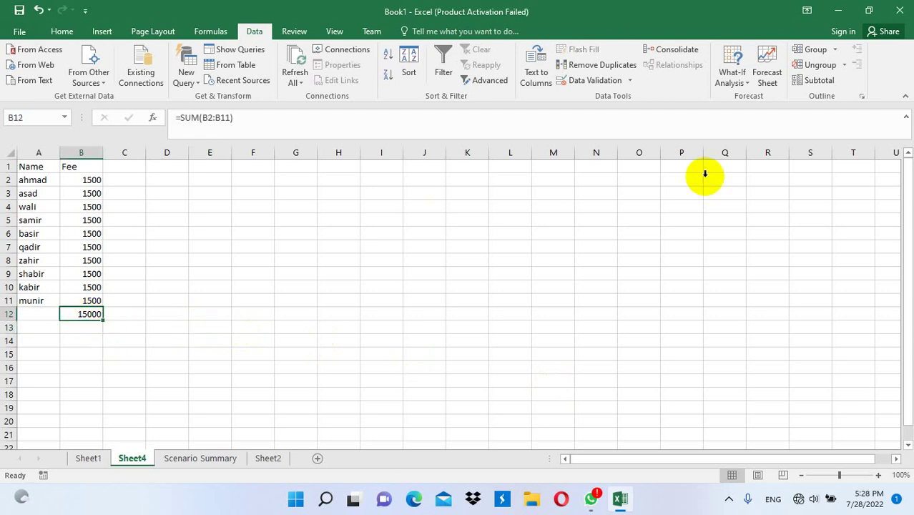
click(733, 75)
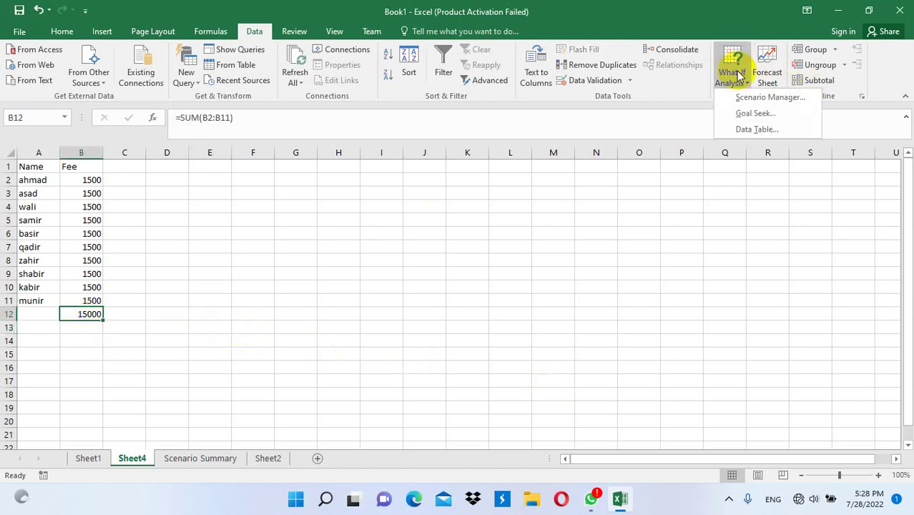
click(755, 113)
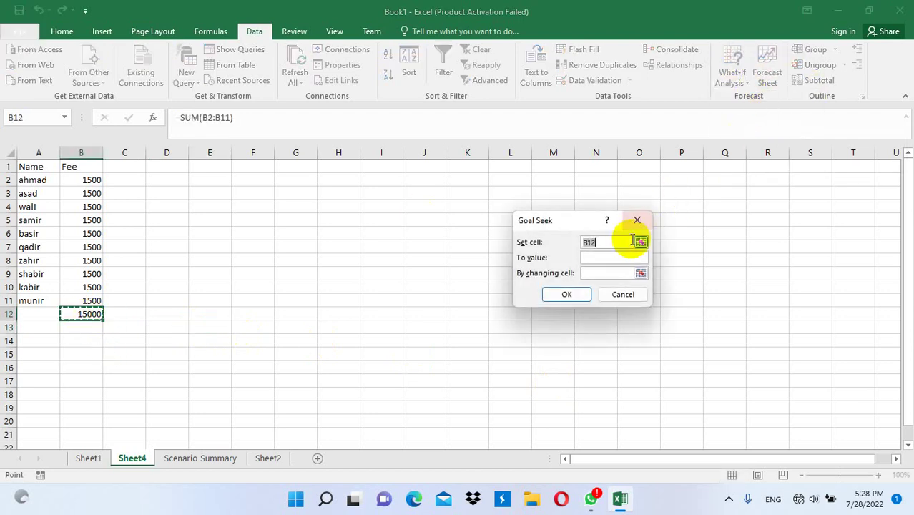
click(609, 257)
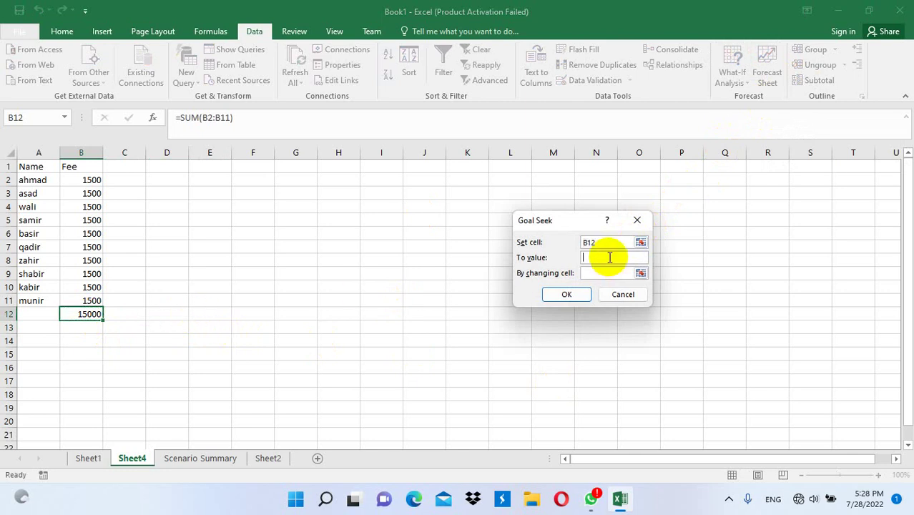
text(25000)
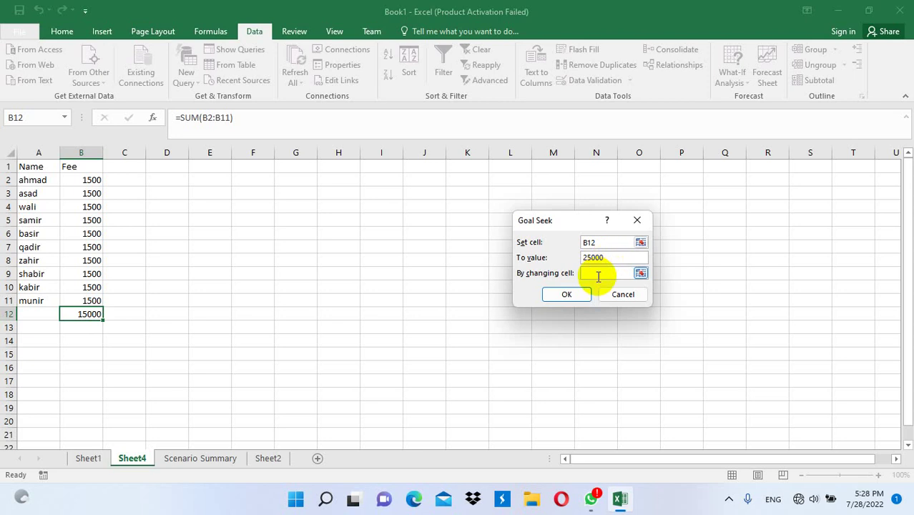
- Use B2 as the changing cell and accept the solution, making B2 11500
click(598, 275)
drag(78, 179, 87, 300)
click(568, 294)
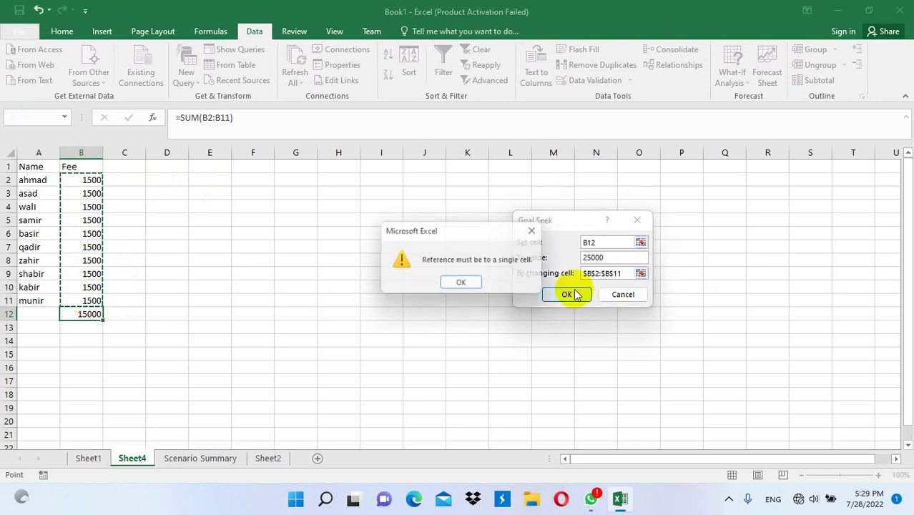
click(473, 286)
key(BackSpace)
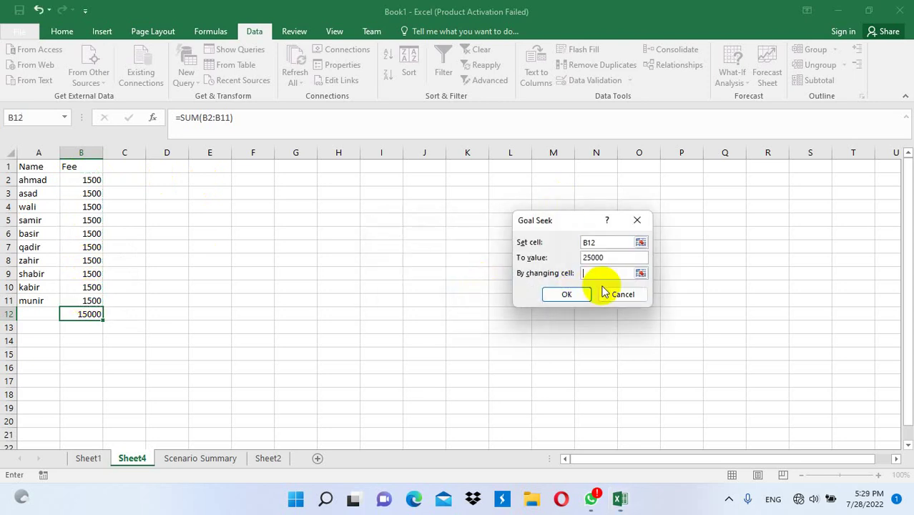
click(87, 180)
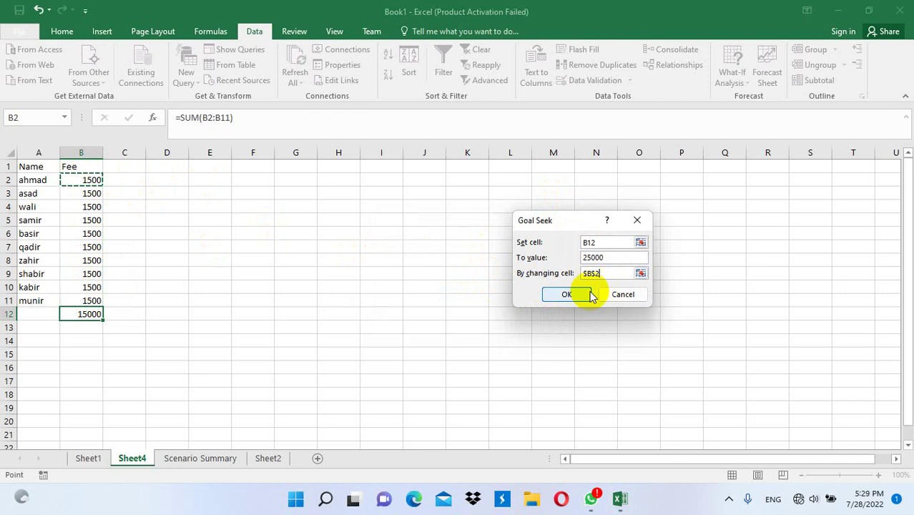
click(576, 294)
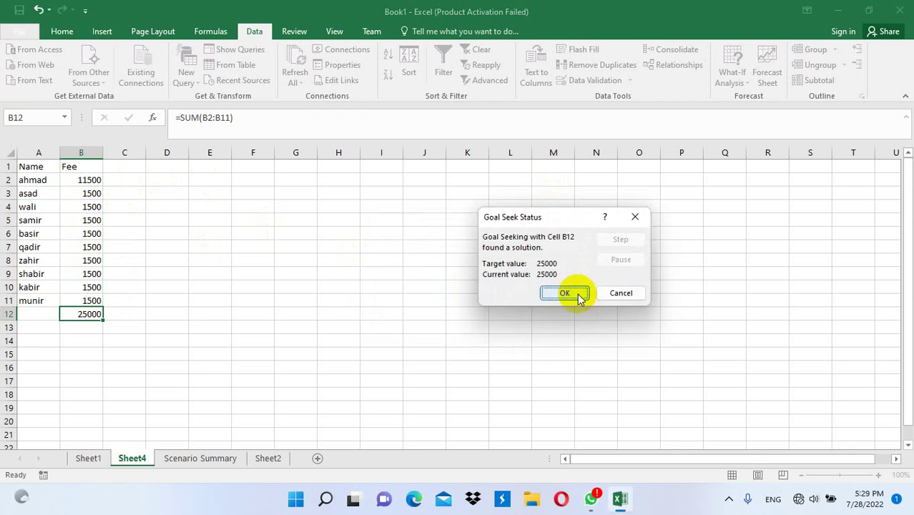
click(577, 293)
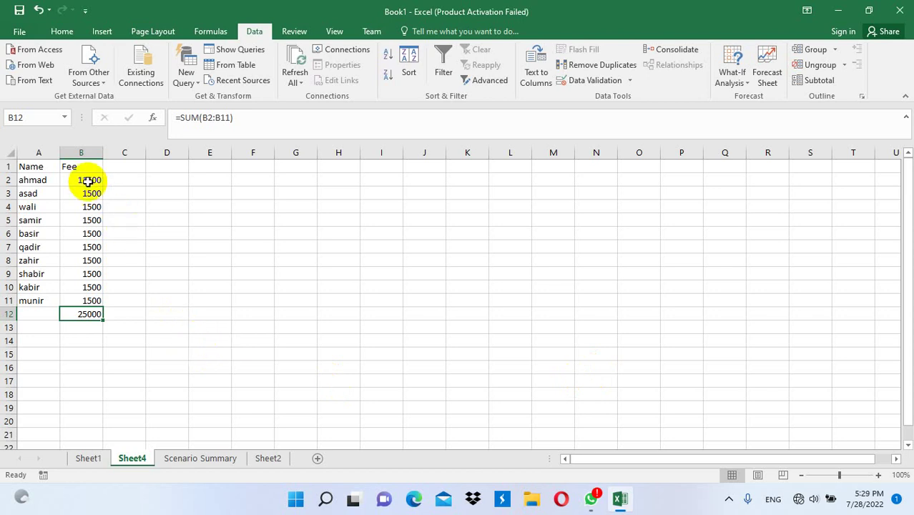
- Add Students, Fee and Total headings in F1:H1
click(260, 160)
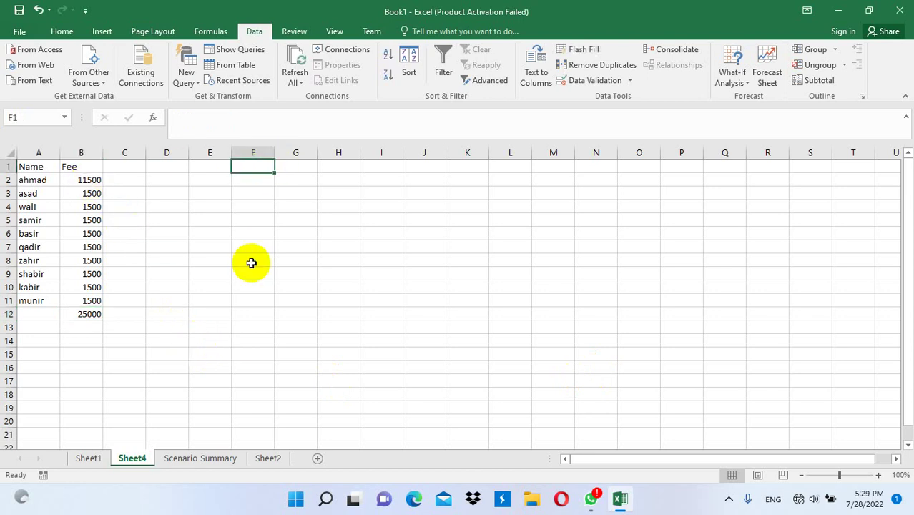
text(Nam)
key(BackSpace)
key(BackSpace)
key(BackSpace)
text(S)
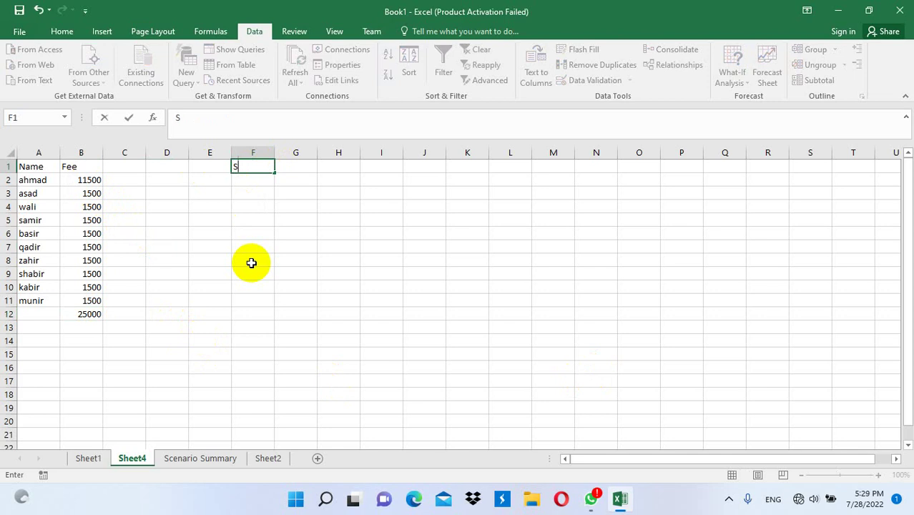
text(tudents)
key(Tab)
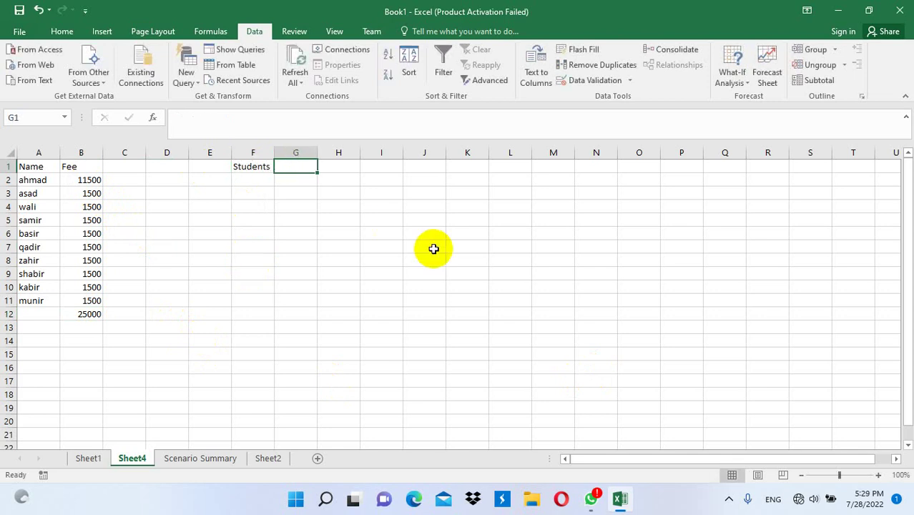
text(Fee)
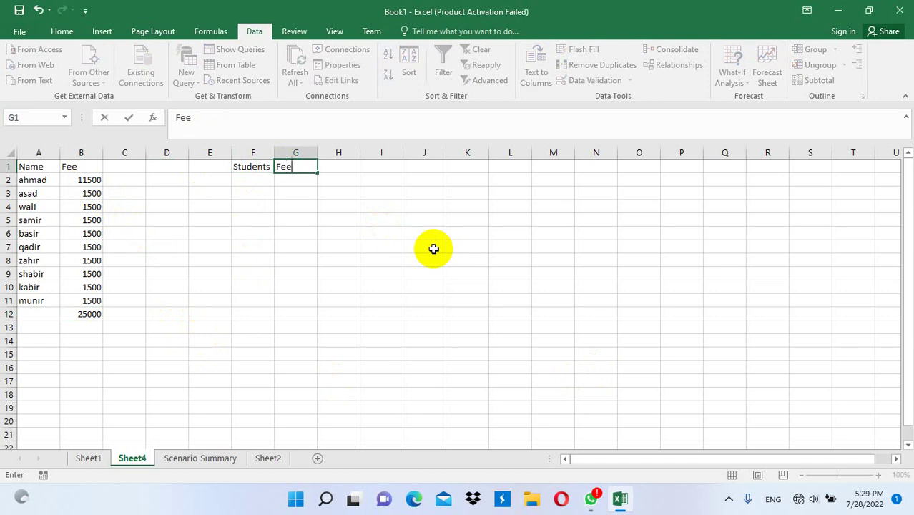
key(Tab)
text(T)
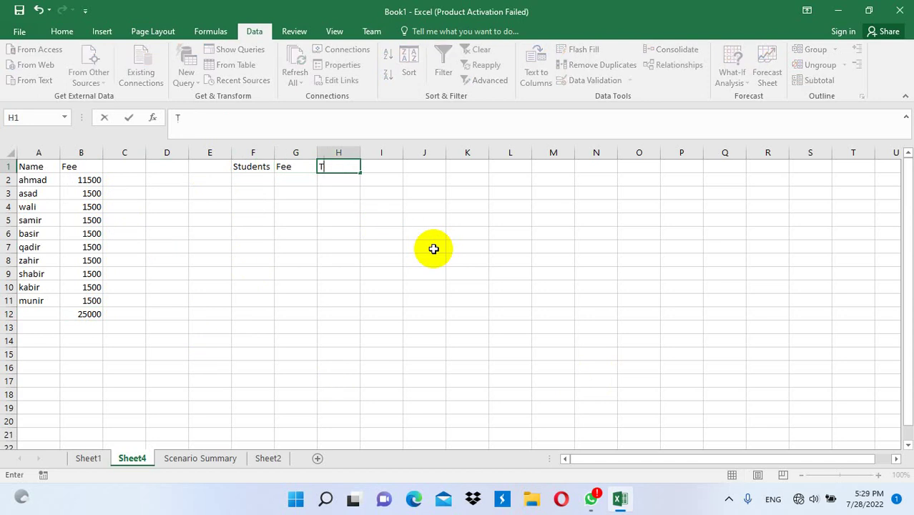
text(otal)
key(Tab)
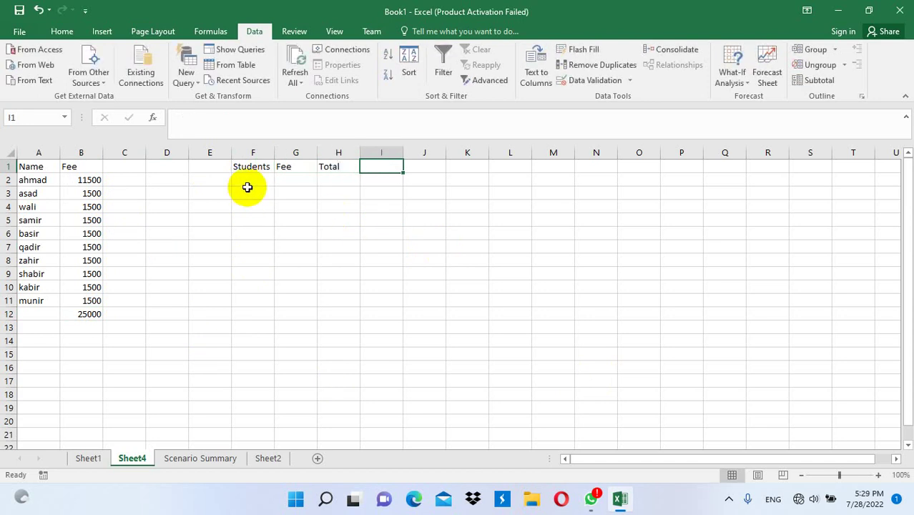
- Enter 10 students, fee 1500 and Total formula =F2*G2 in row 2
click(249, 184)
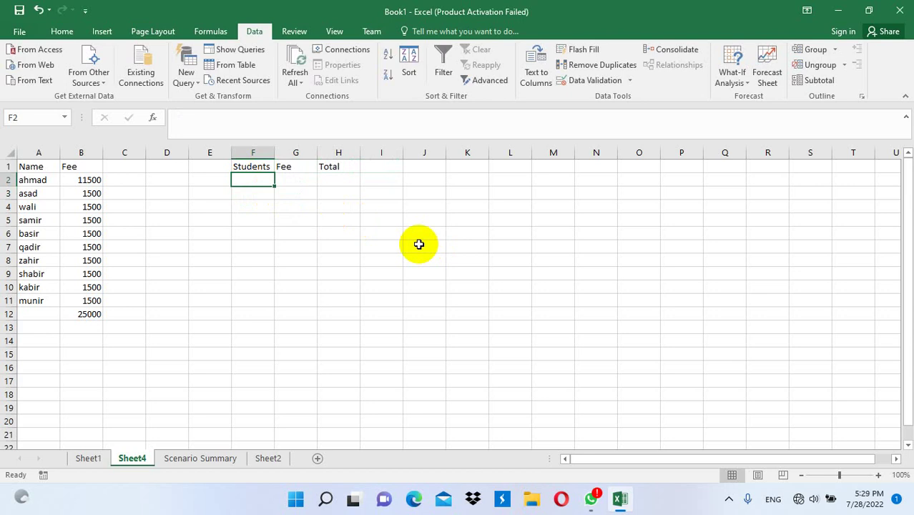
text(10)
key(Tab)
text(1)
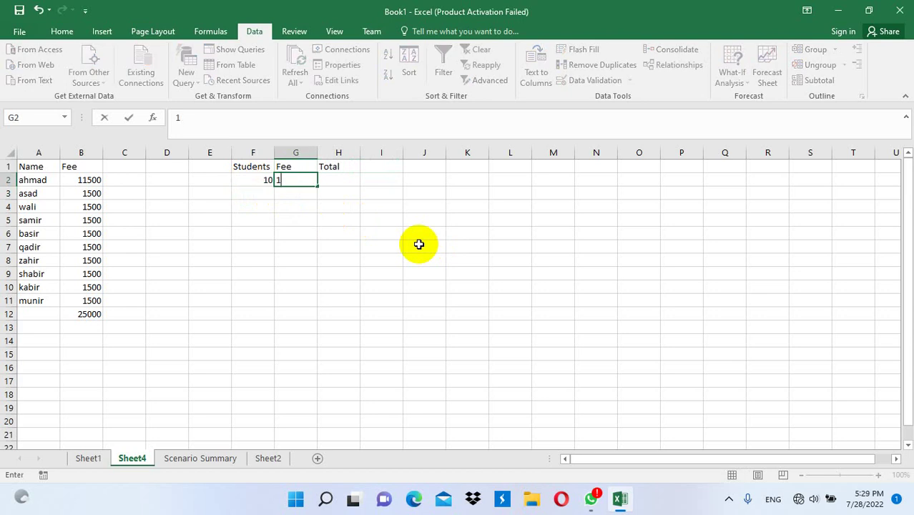
text(500)
key(Tab)
text(=)
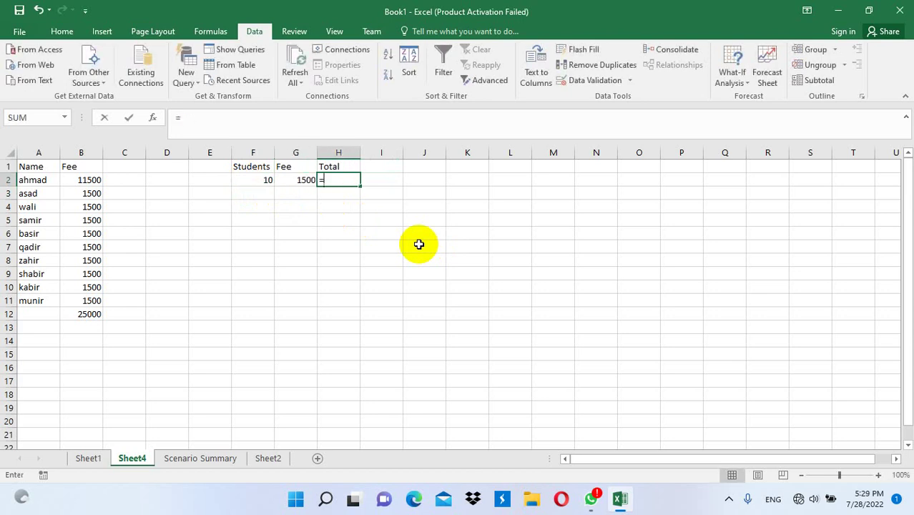
key(Left)
key(Left)
text(*)
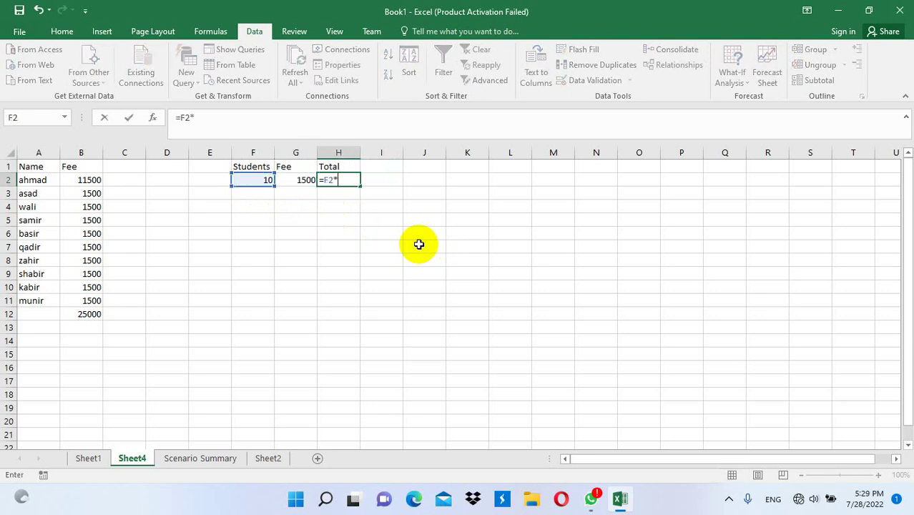
key(Left)
key(Return)
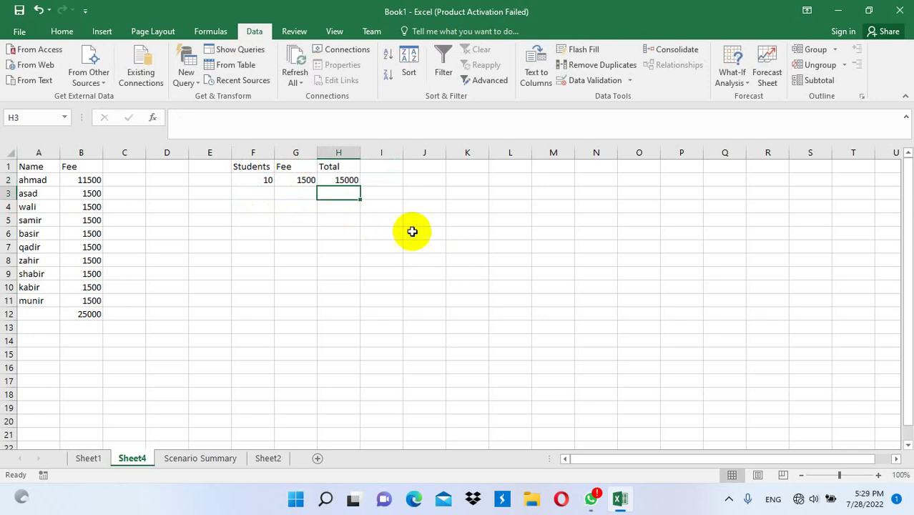
- Goal Seek Total H2 to 25000 by changing Fee G2, which becomes 2500
click(351, 179)
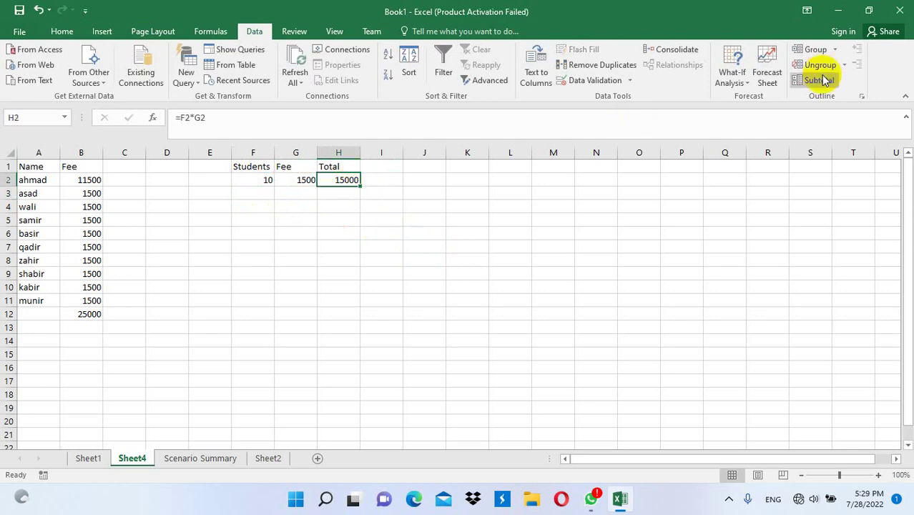
click(731, 77)
click(779, 119)
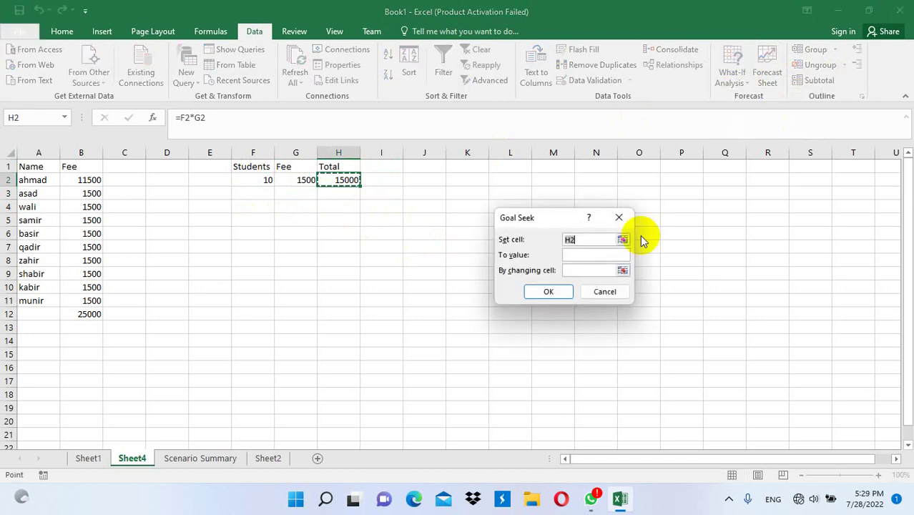
click(591, 254)
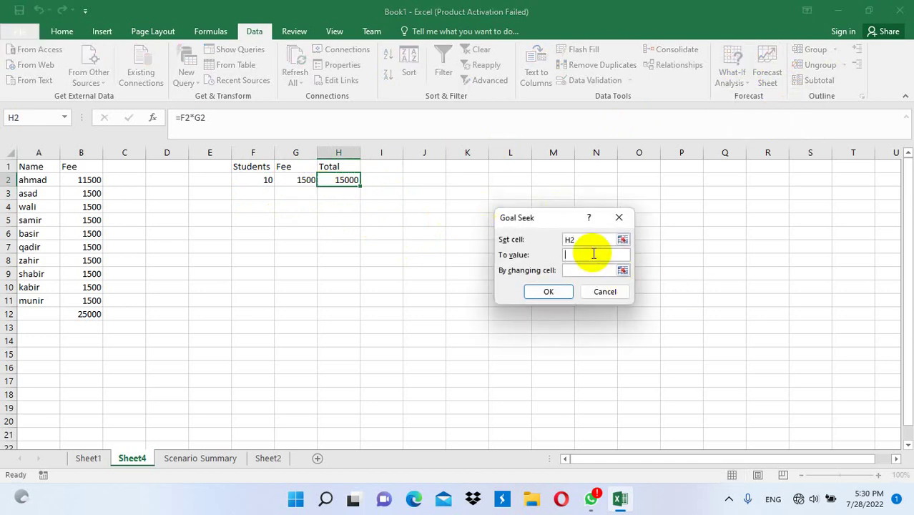
text(25000)
click(589, 270)
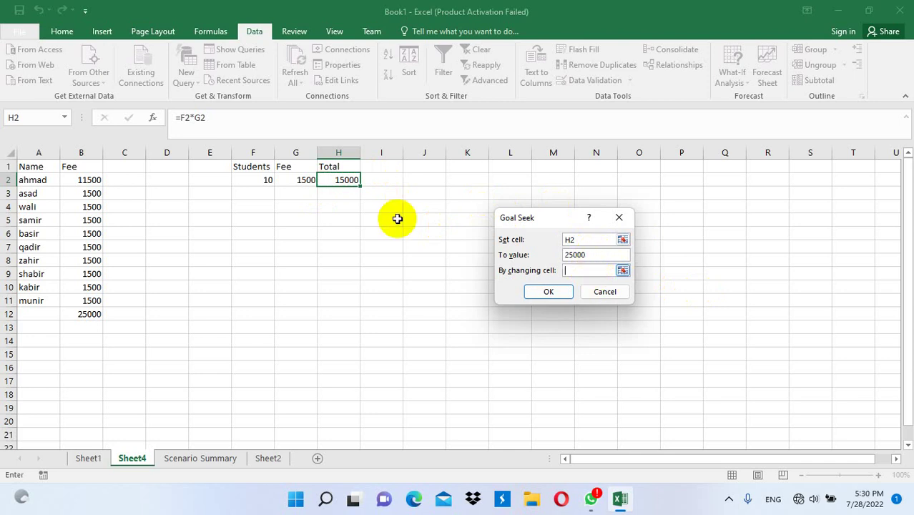
click(298, 180)
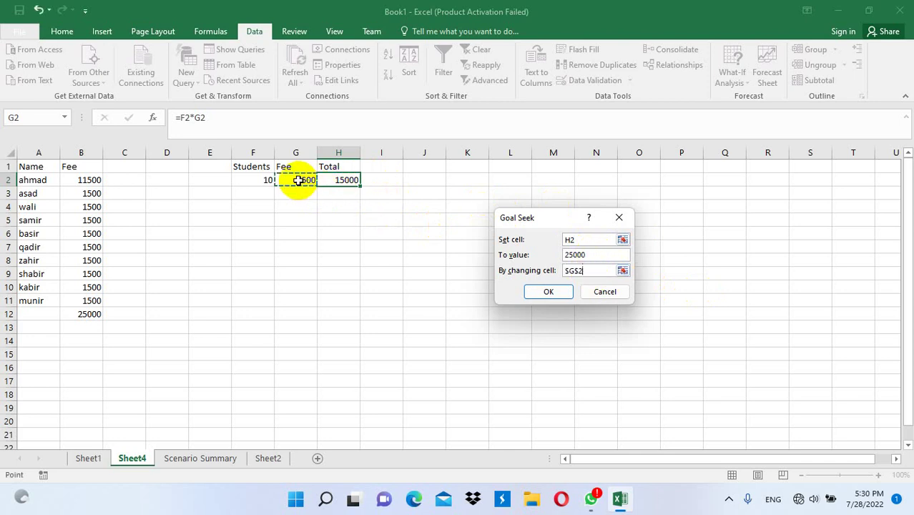
click(541, 288)
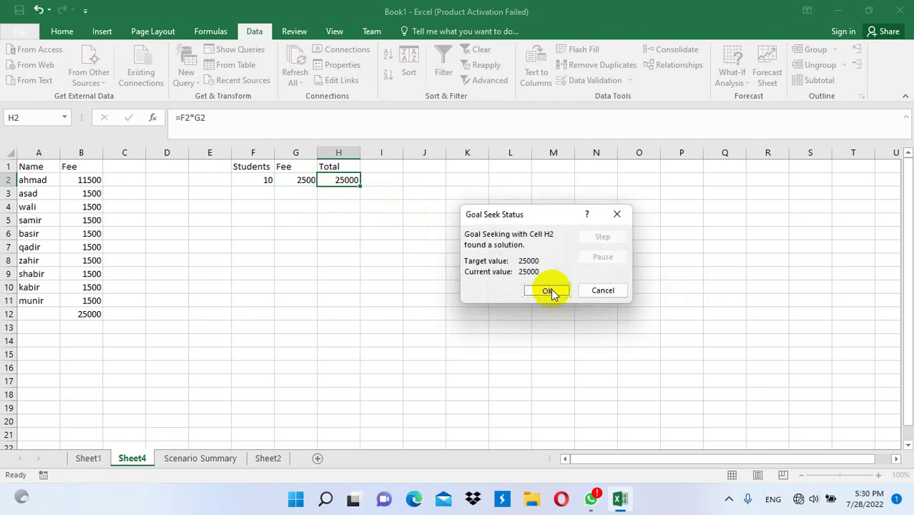
click(547, 290)
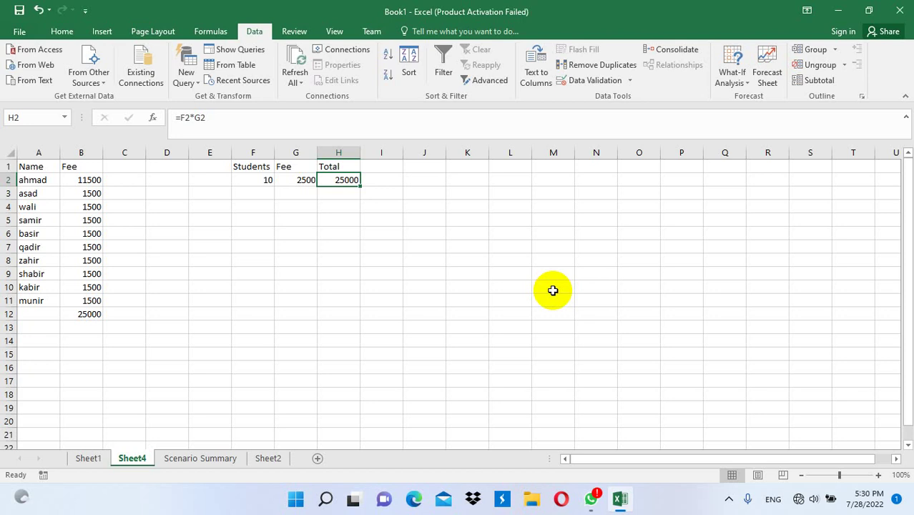
- Goal Seek Total H2 to 18000 by changing Fee G2, yielding 1800
click(368, 232)
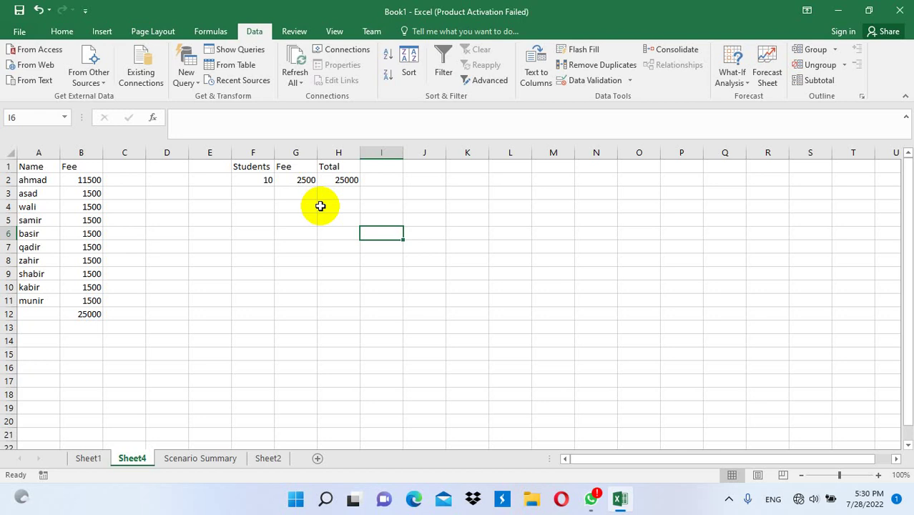
click(338, 180)
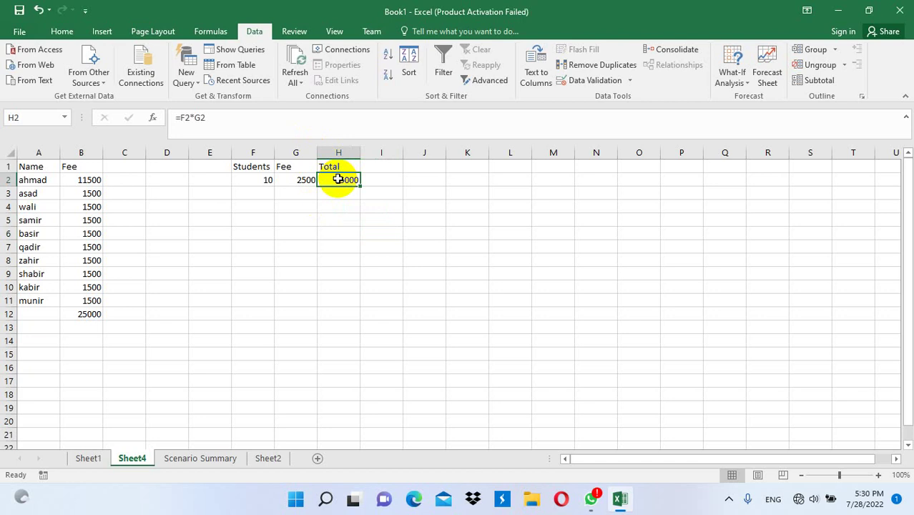
click(737, 84)
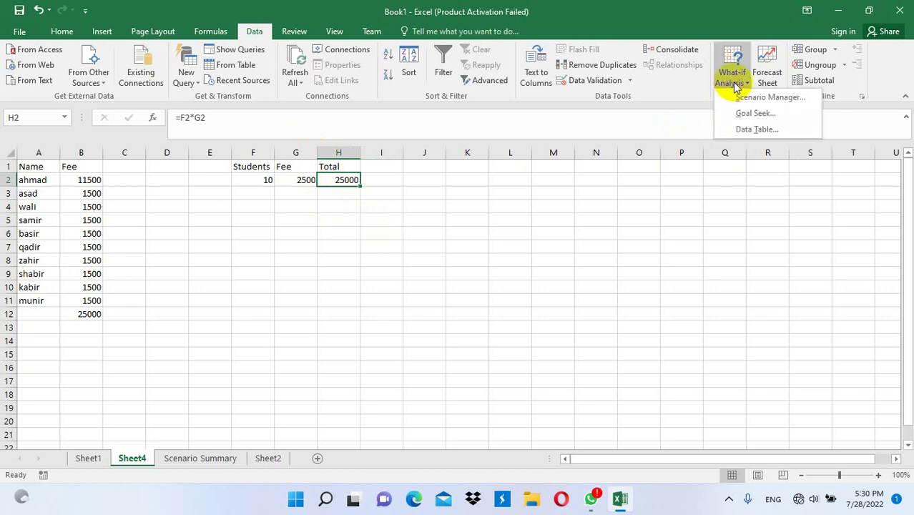
click(772, 116)
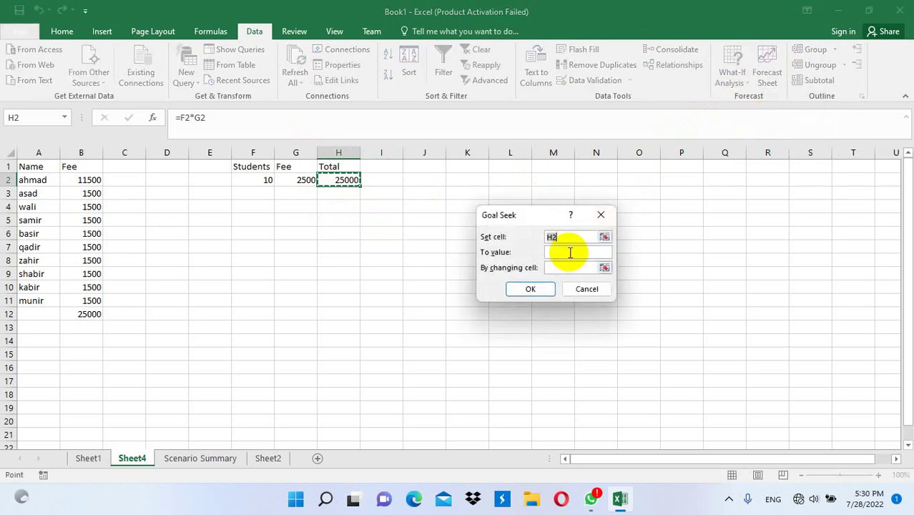
click(567, 251)
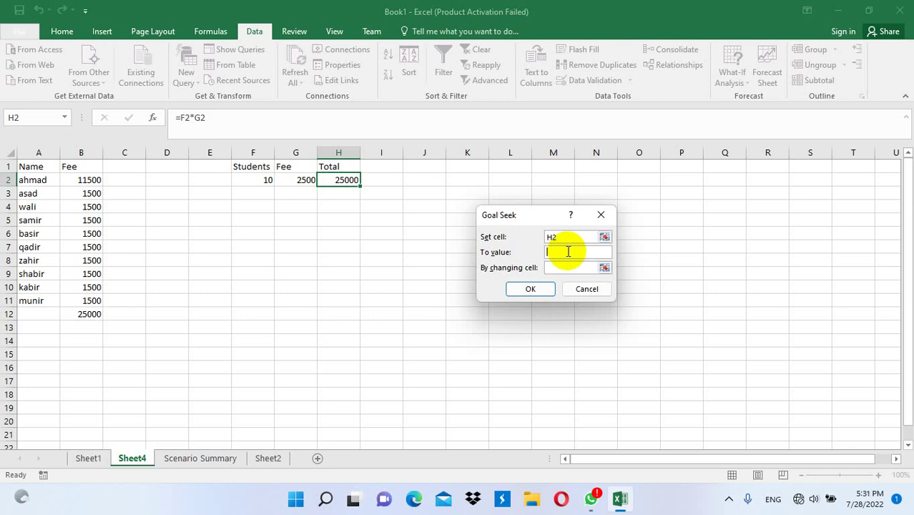
text(1800)
text(0)
click(557, 268)
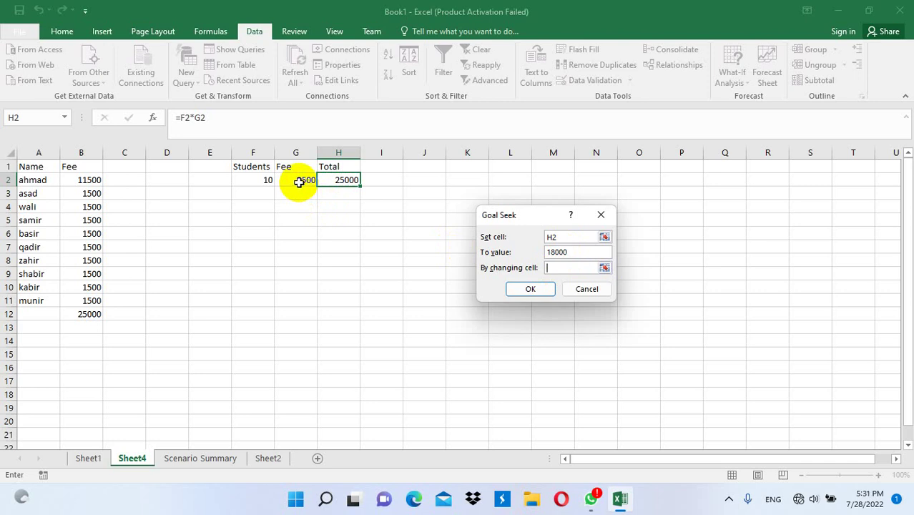
click(298, 183)
click(509, 289)
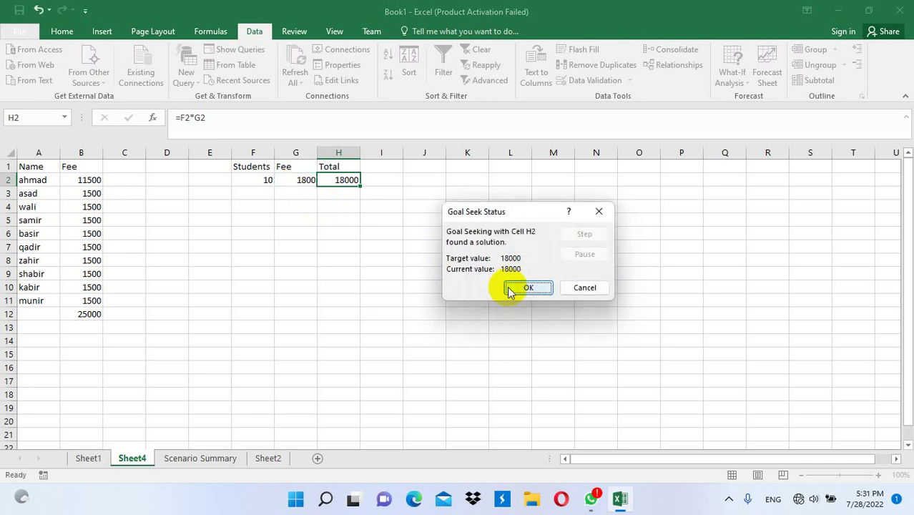
- Accept the Goal Seek result of Fee 1800 and show the What-If Analysis tools
click(508, 289)
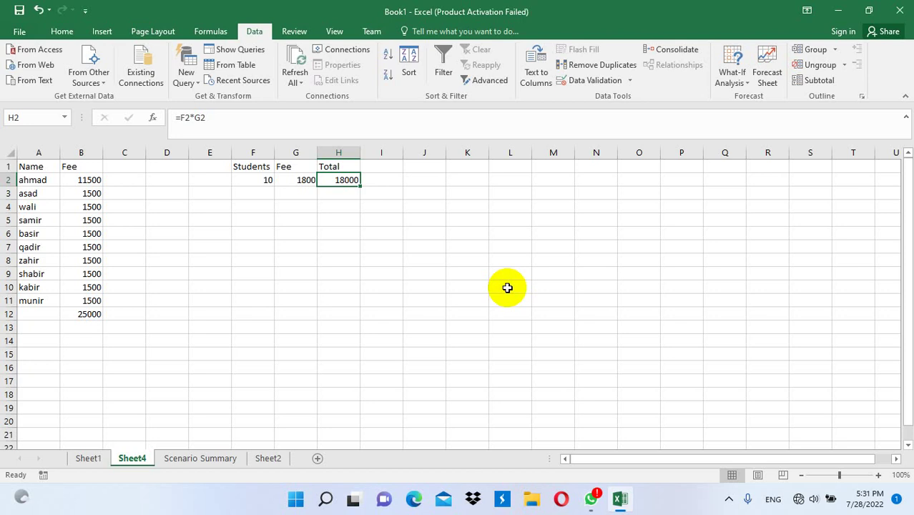
click(741, 82)
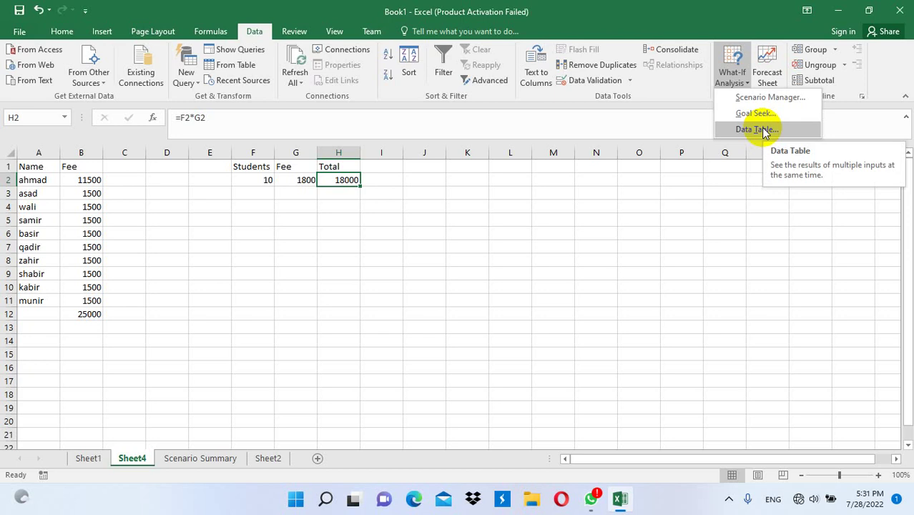
- Add a blank Sheet5 and show its What-If Analysis tools
click(500, 256)
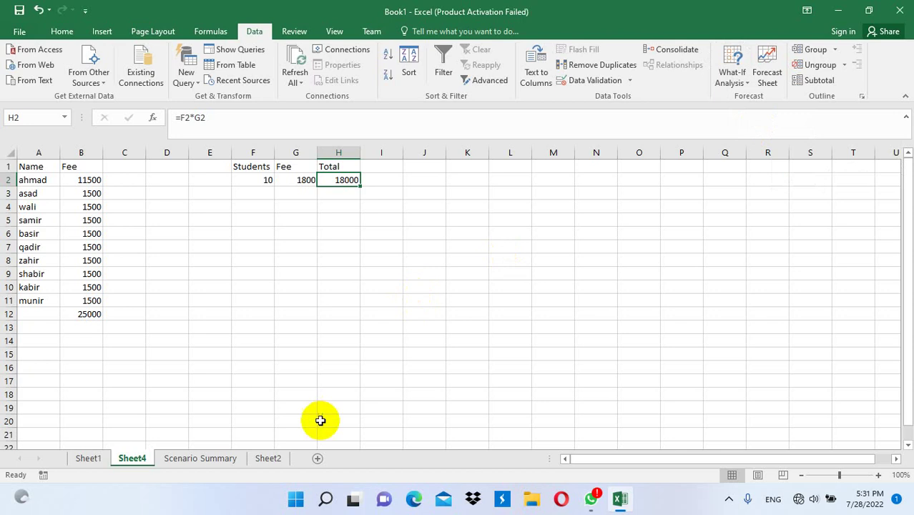
click(268, 457)
click(313, 454)
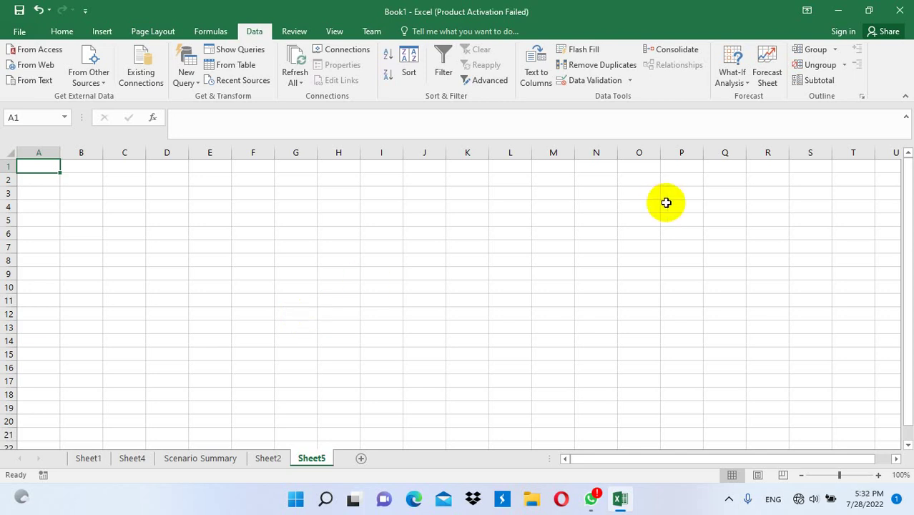
click(730, 77)
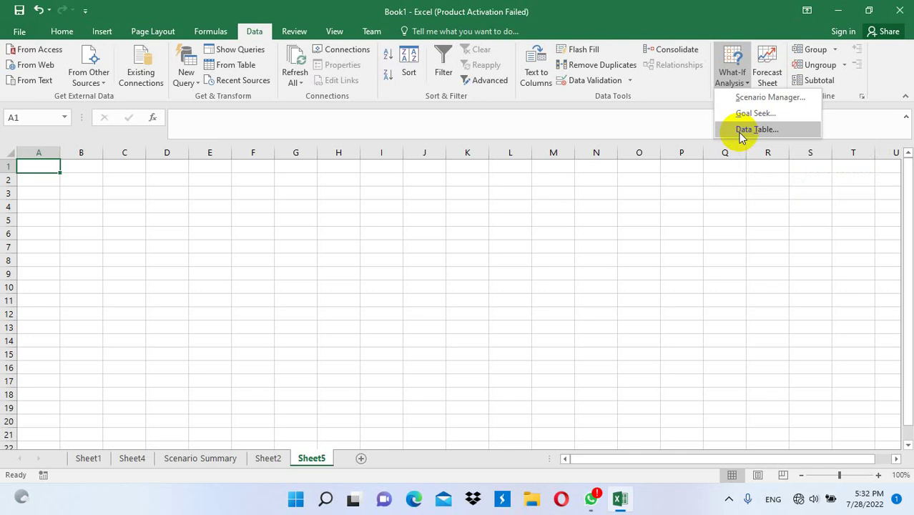
- Type headings Name, PerDay and PerMonth into A1:C1 and widen column C to fit PerMonth
key(Escape)
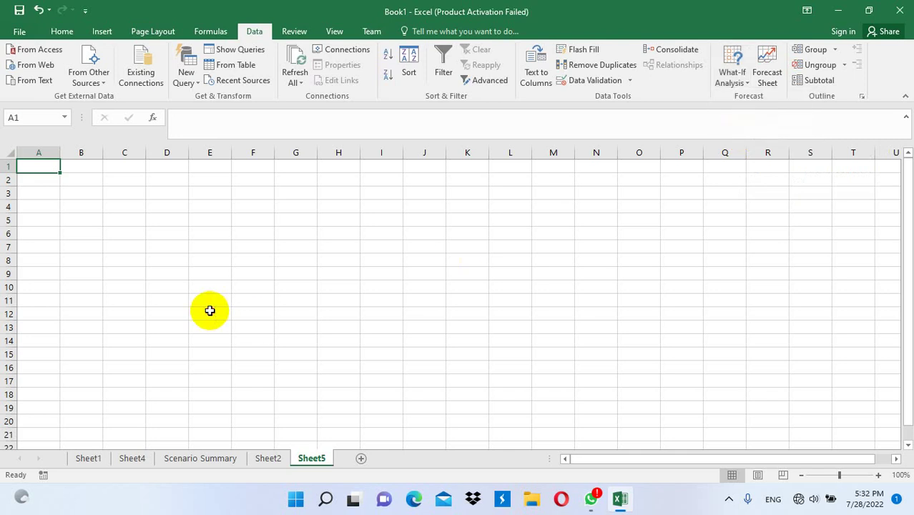
text(Na)
key(BackSpace)
key(BackSpace)
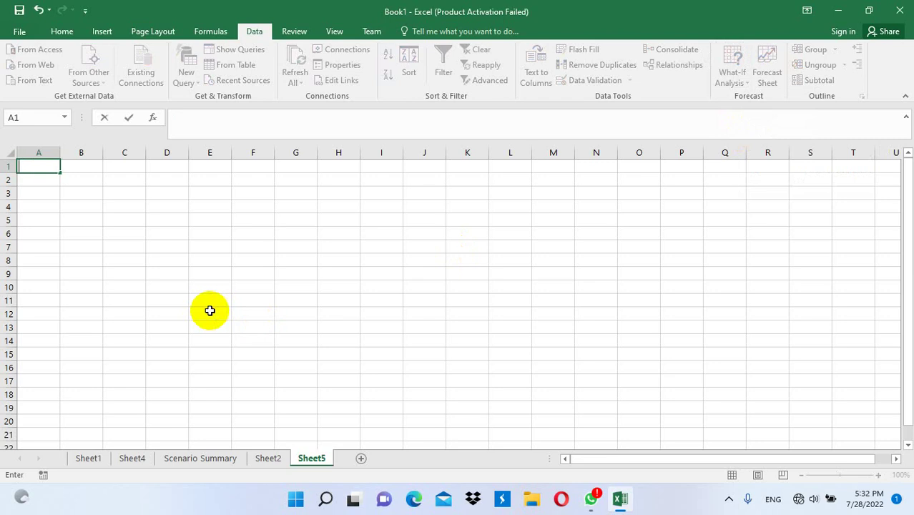
text(Name)
key(Tab)
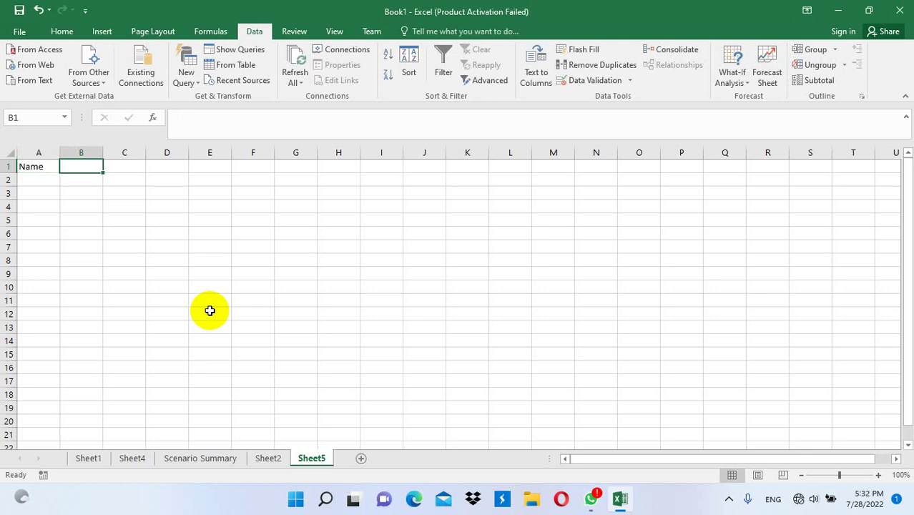
text(Pe)
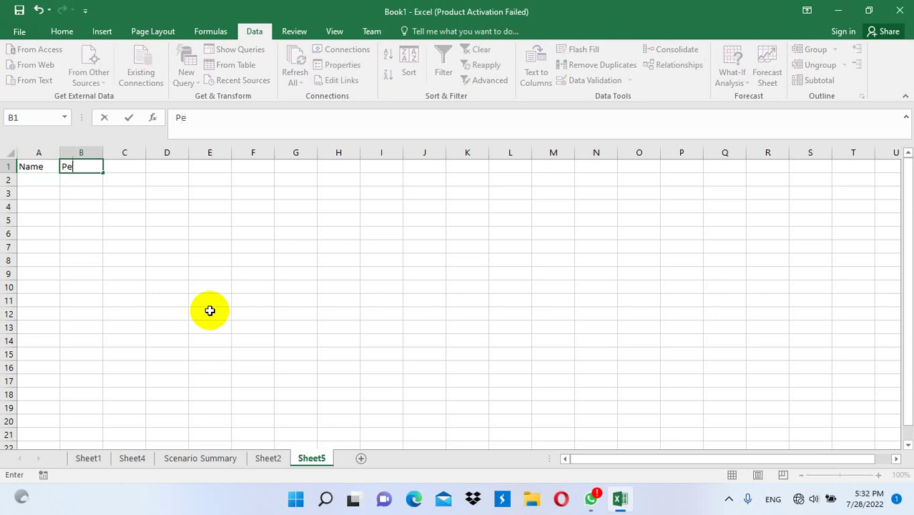
text(rDay)
key(Tab)
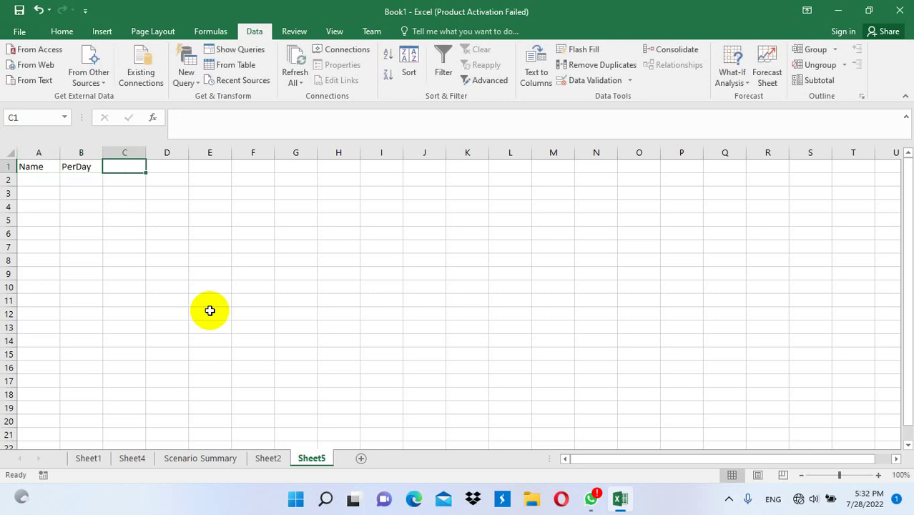
text(P)
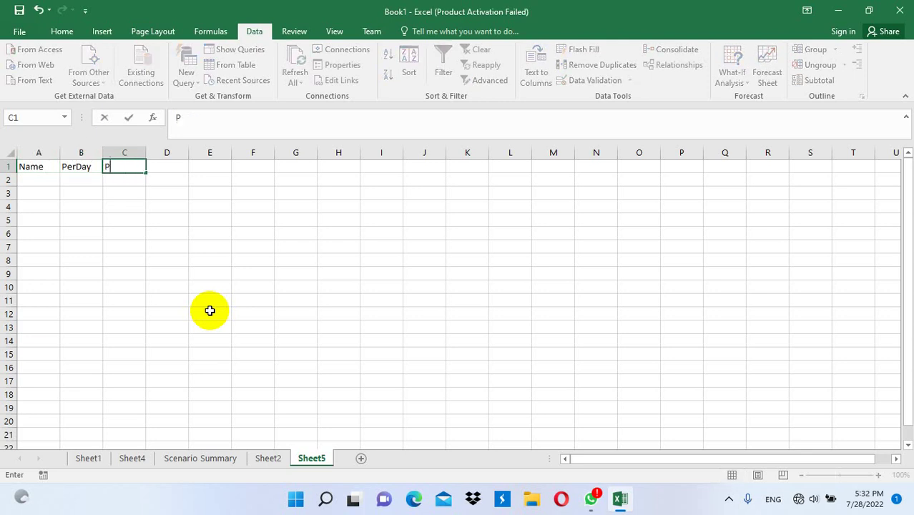
text(erMonth)
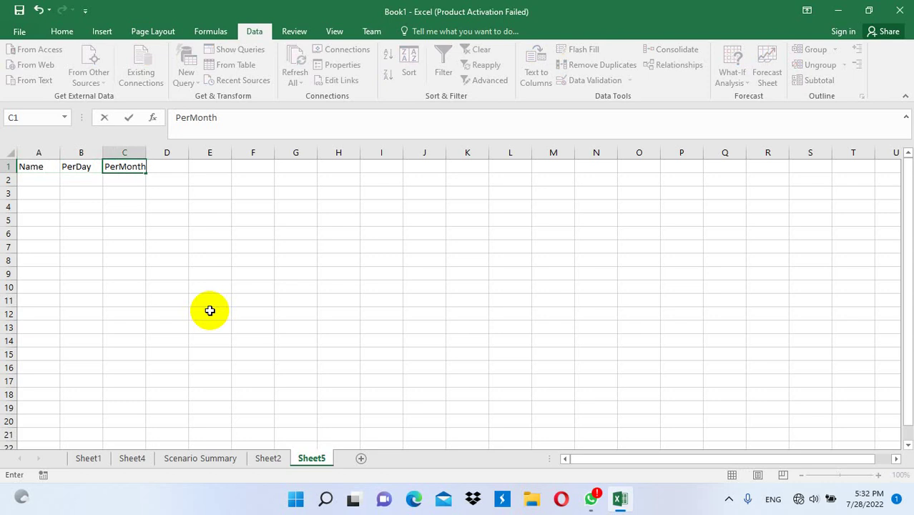
click(209, 310)
drag(145, 153, 149, 153)
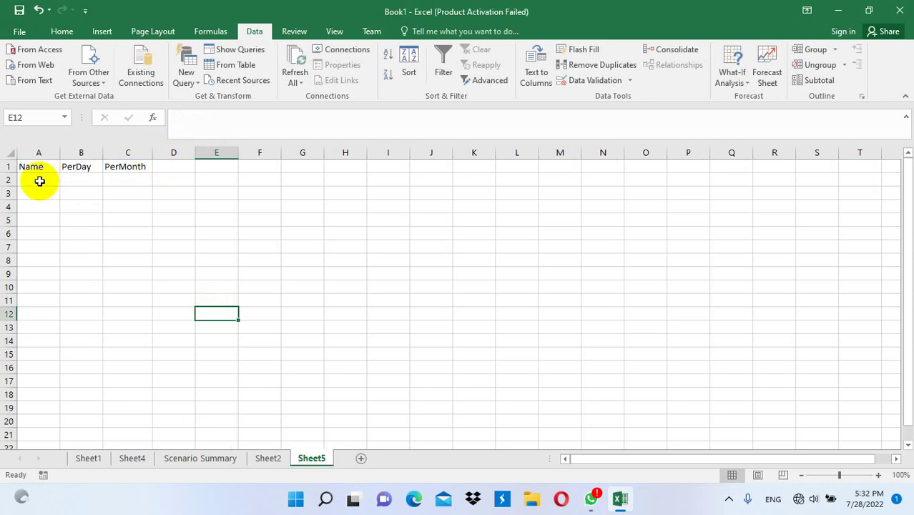
drag(39, 180, 122, 183)
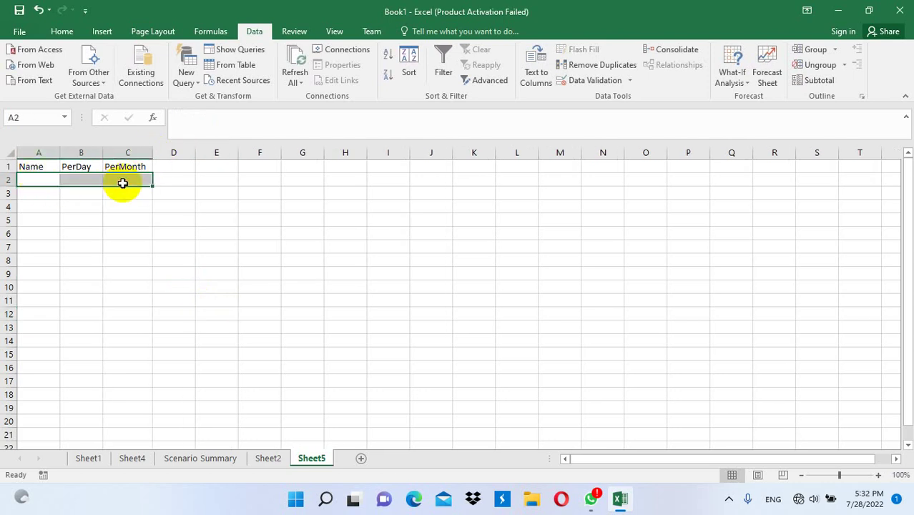
- Enter the first employee name in A3 and fill the names down to row 15
click(35, 193)
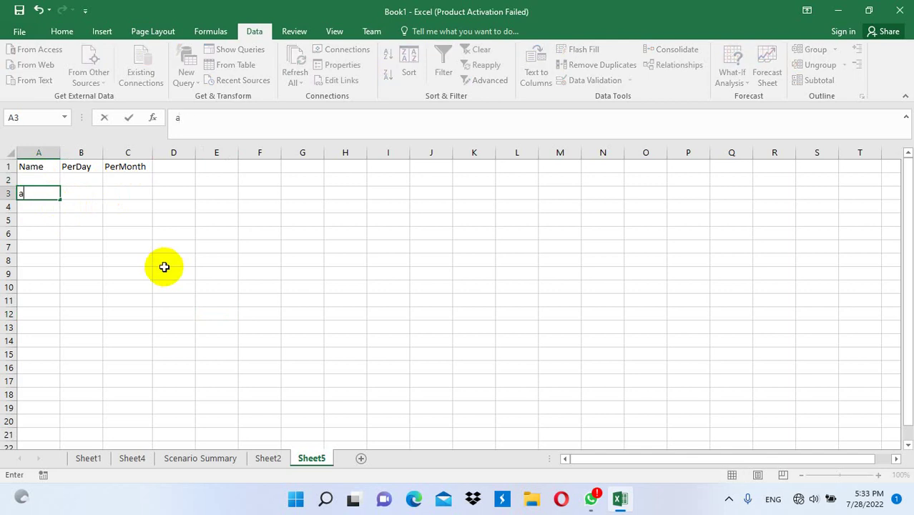
text(ahmad)
key(Return)
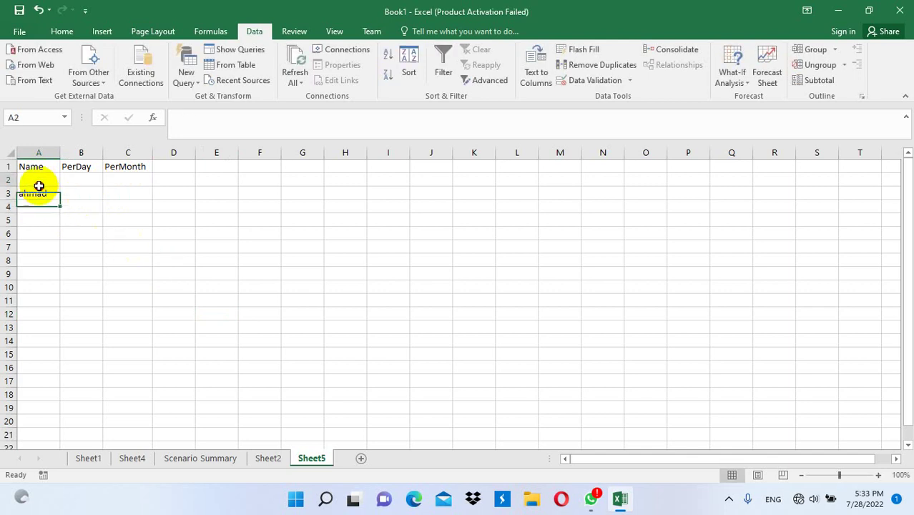
click(41, 190)
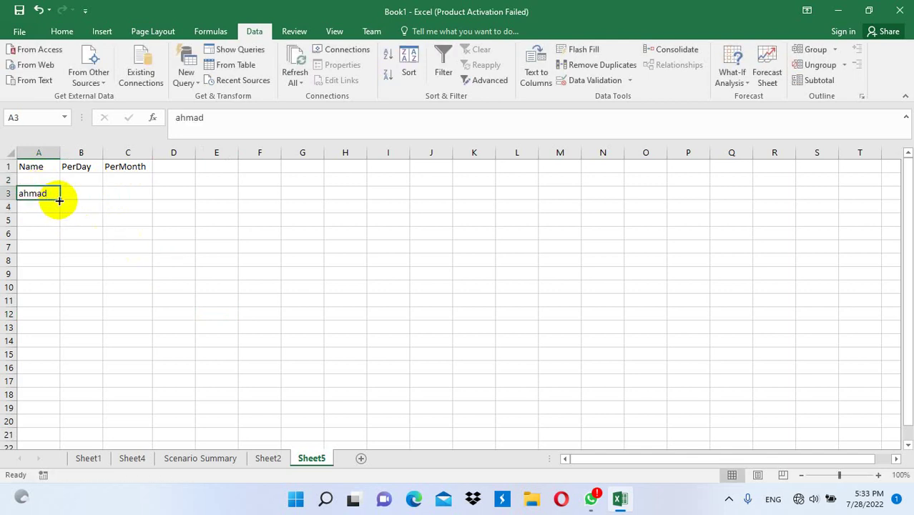
drag(60, 201, 66, 359)
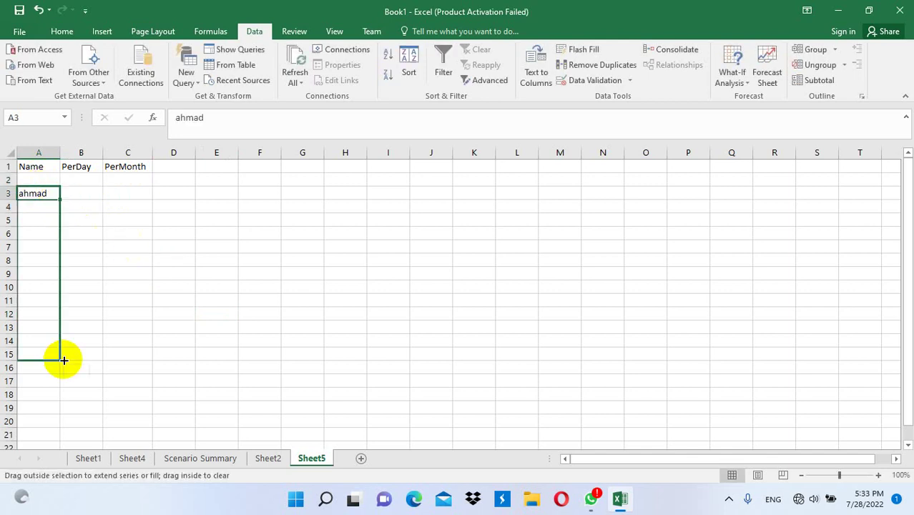
- Enter daily pay 250, 300, 500, 750, 150, 180, 280 and 400 in B3 downward
click(78, 191)
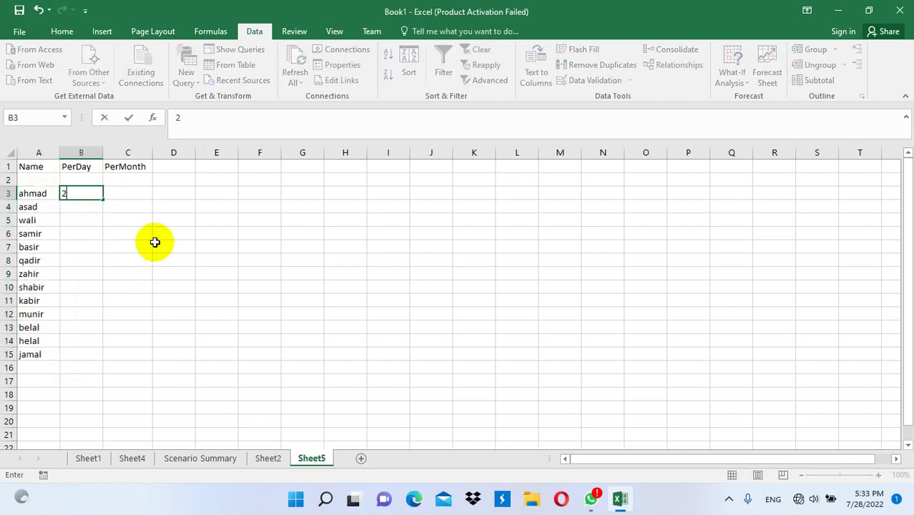
text(250)
key(Return)
text(300)
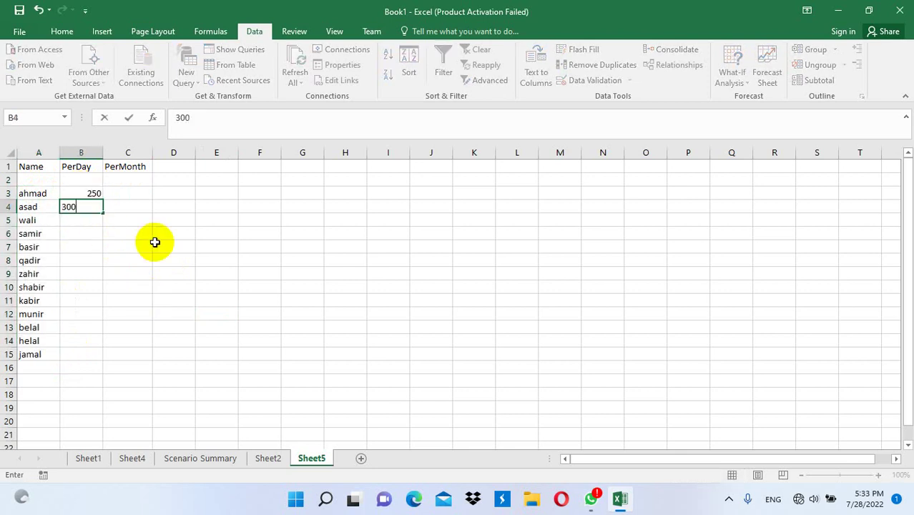
key(Return)
text(500)
key(Return)
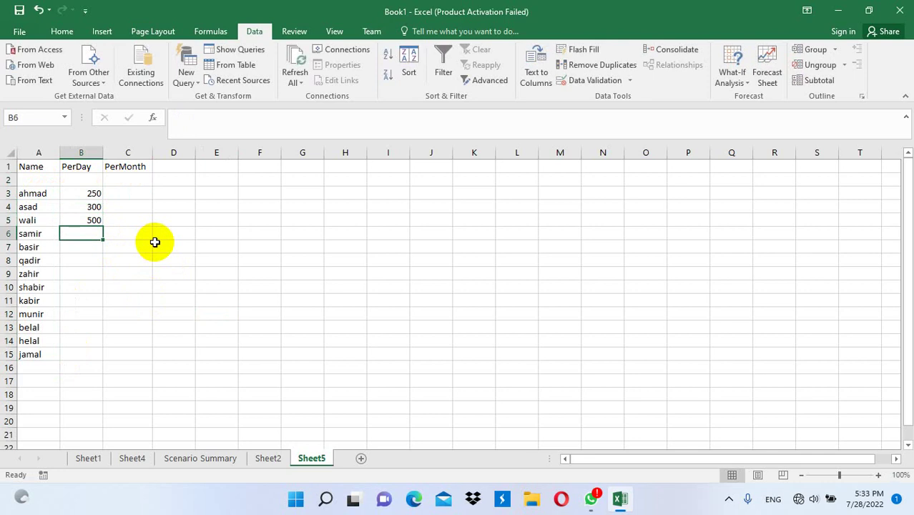
text(750)
key(Return)
text(150)
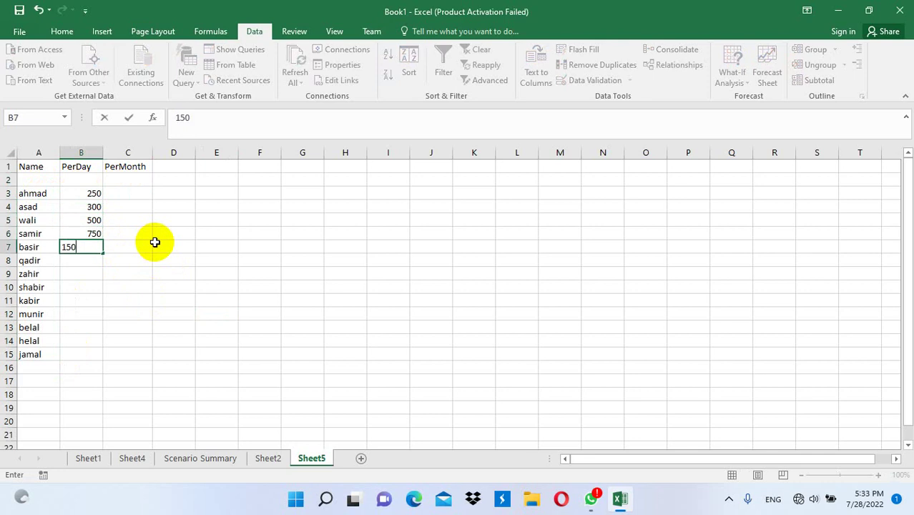
key(Return)
text(180)
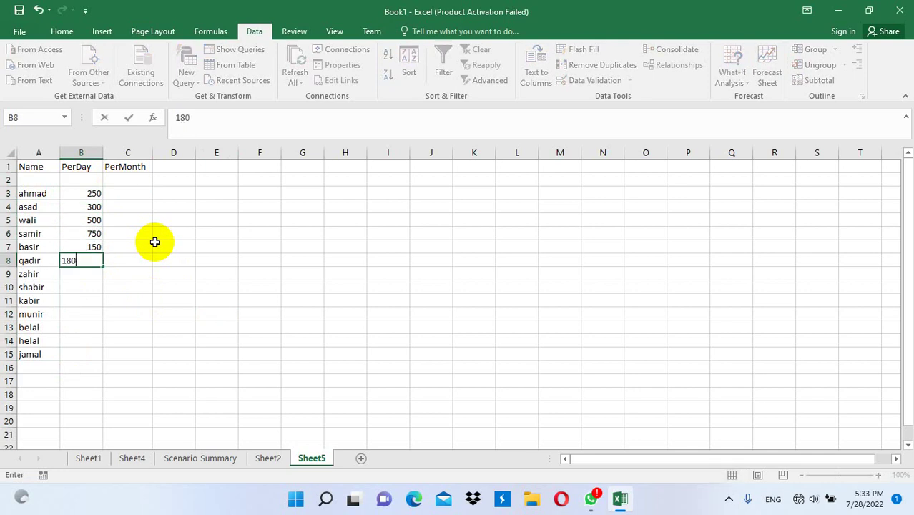
key(Return)
text(280)
key(Return)
text(40)
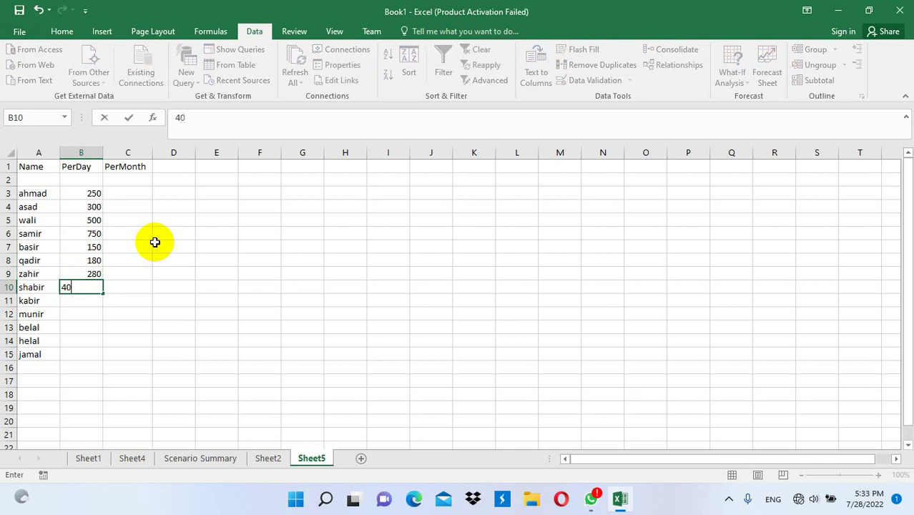
text(0)
key(Return)
- Enter the remaining daily pay values 700, 600, 900, 450 and 400 down to B15
text(700)
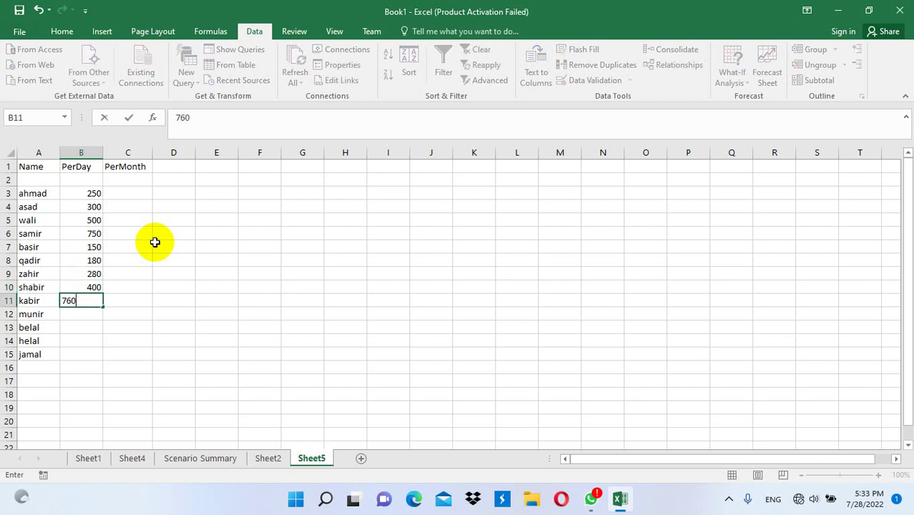
key(BackSpace)
text(0)
key(Return)
text(6)
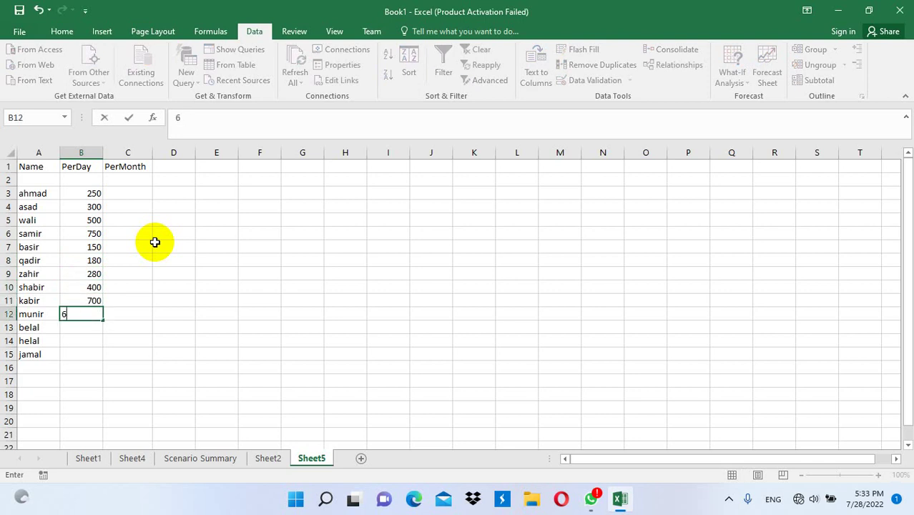
text(00)
key(Return)
text(900)
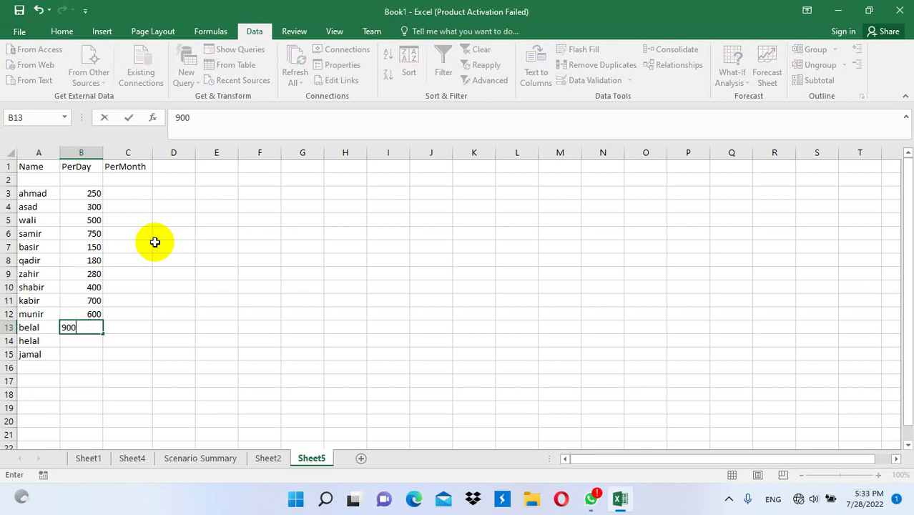
key(Return)
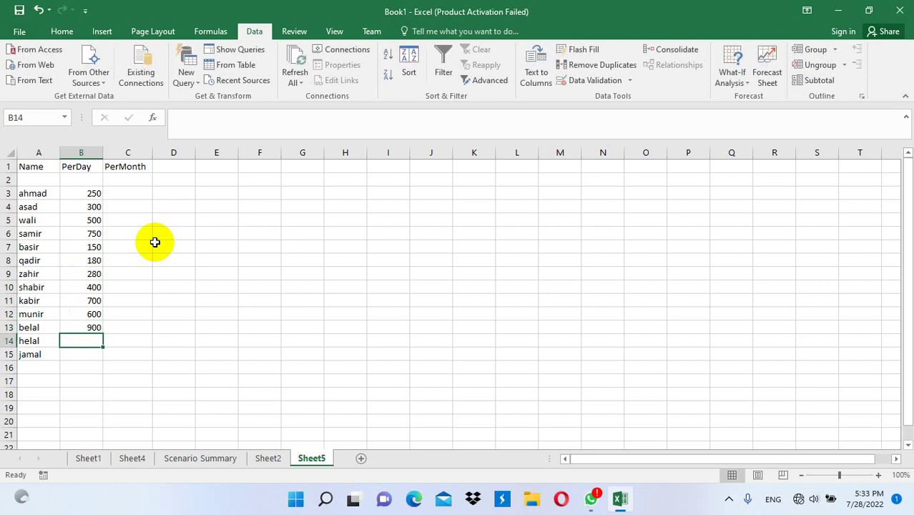
text(450)
key(Return)
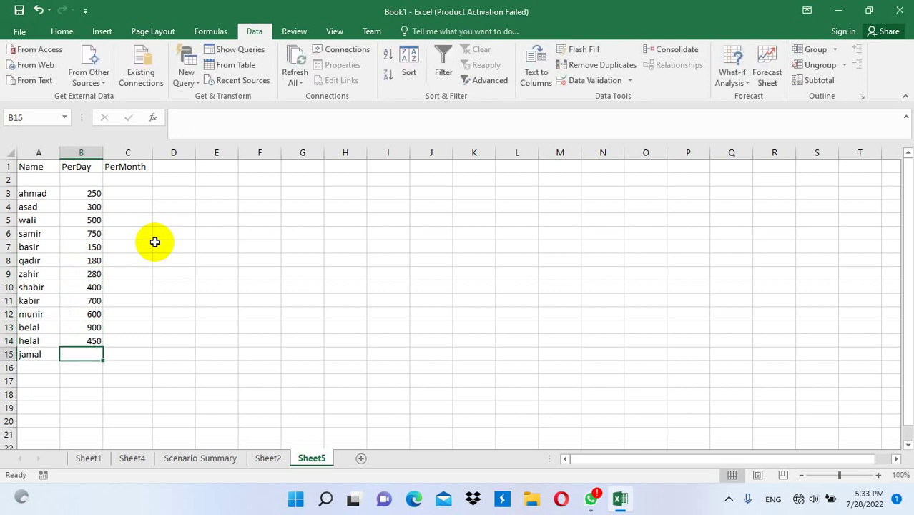
text(400)
key(Return)
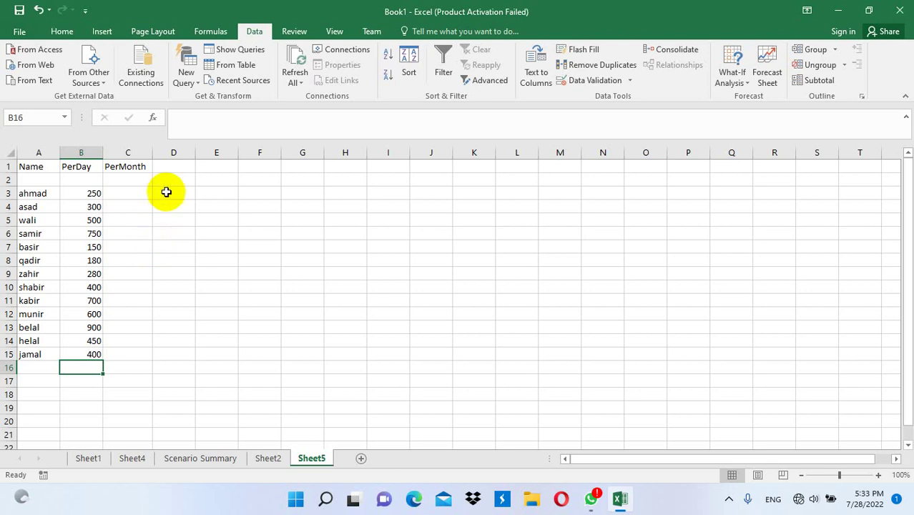
- Add the heading PerYear in cell D1
click(170, 169)
text(Per)
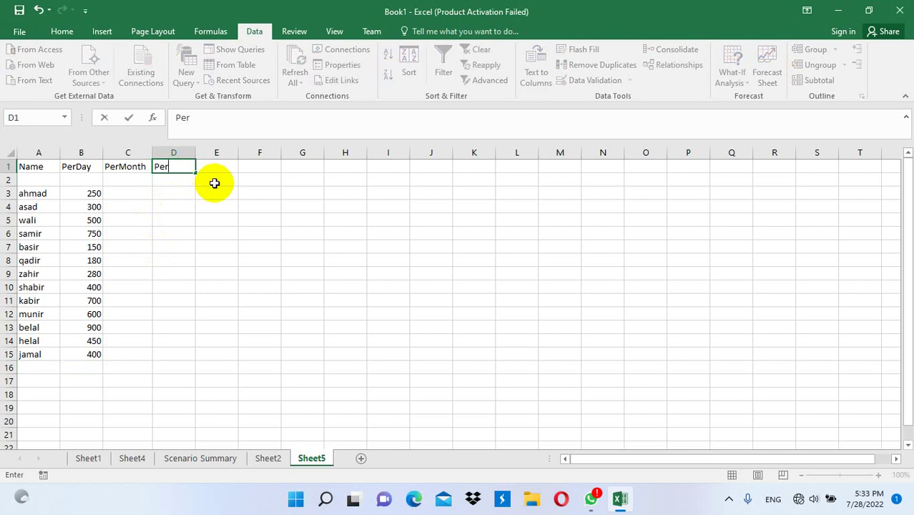
text(Year)
key(Return)
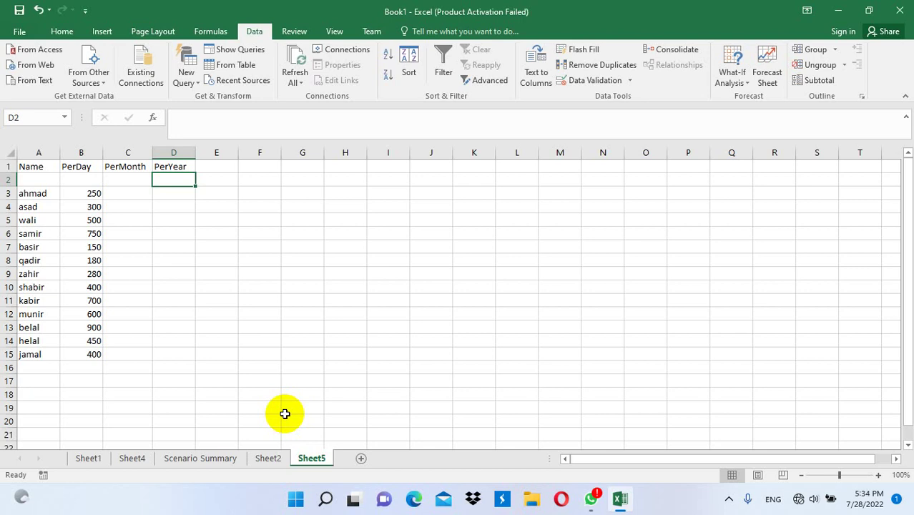
- Put helper value 1 into both S21 and T21
click(873, 434)
text(1)
key(Left)
text(1)
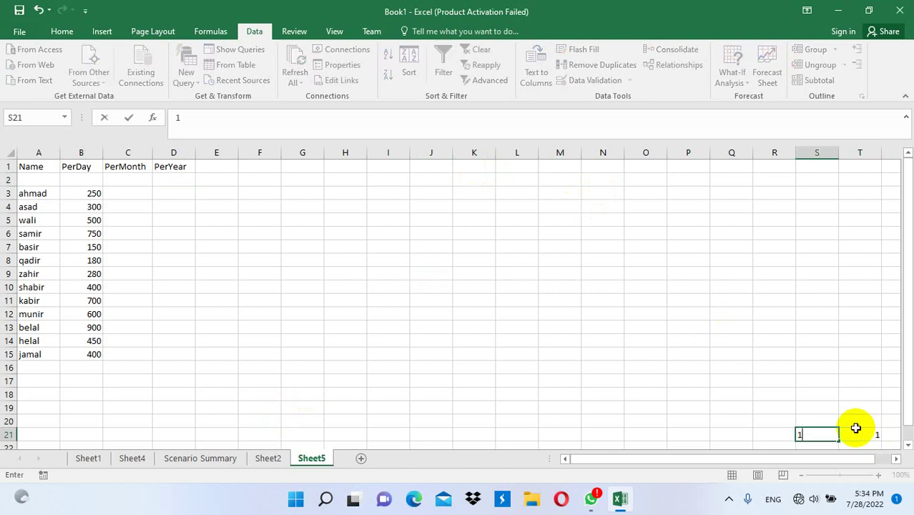
click(855, 428)
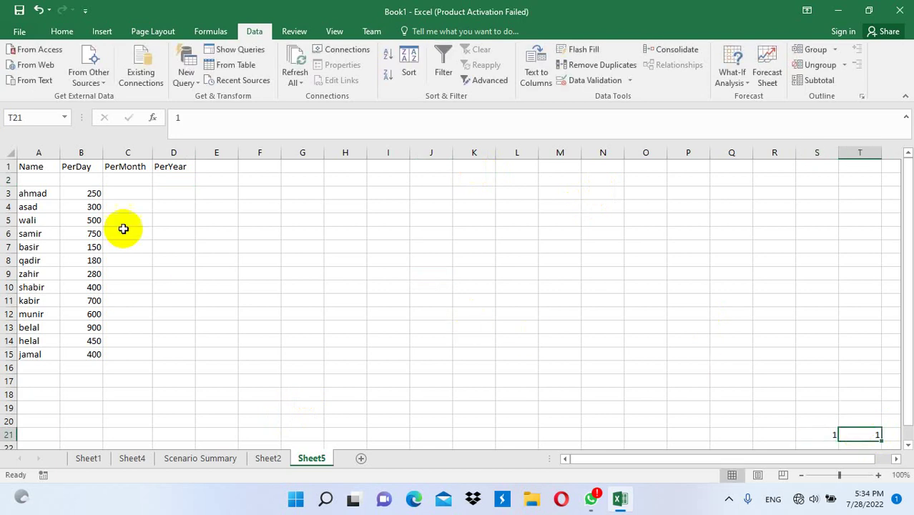
- Enter the formula =S21*T21 in B2 so it shows 1
click(90, 182)
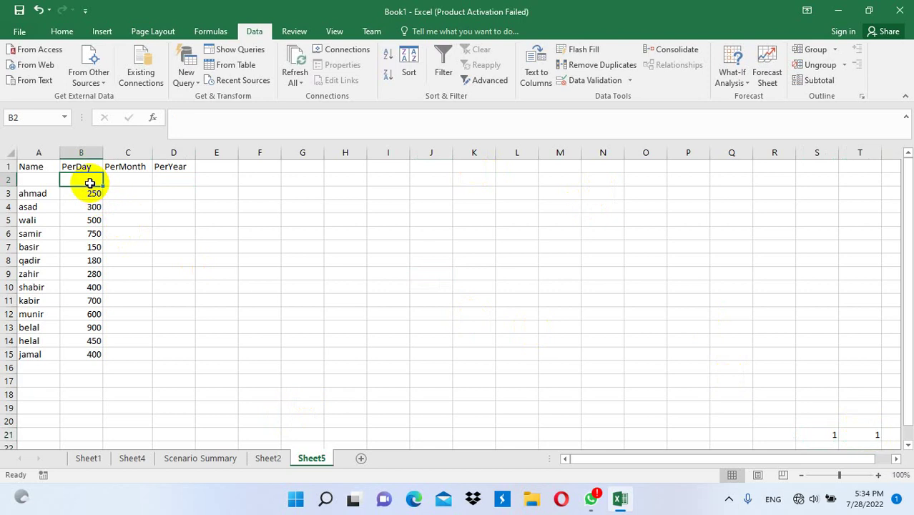
text(=)
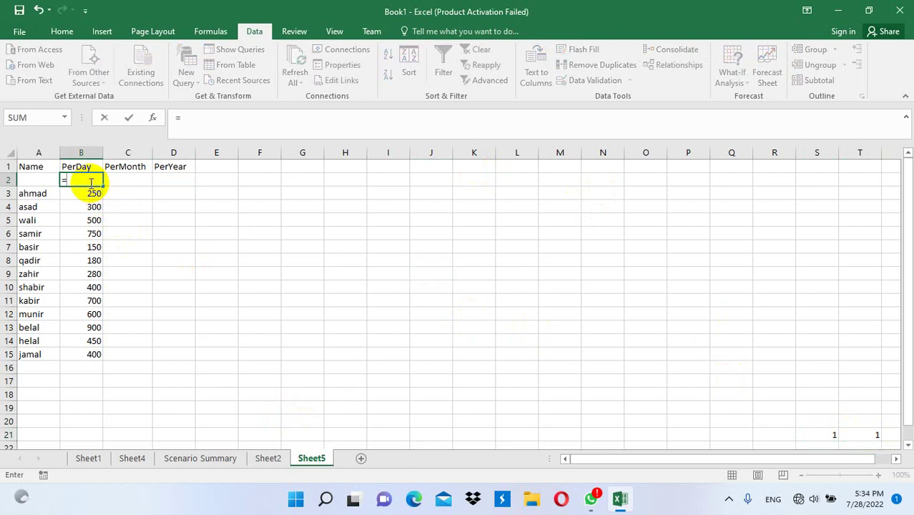
click(829, 437)
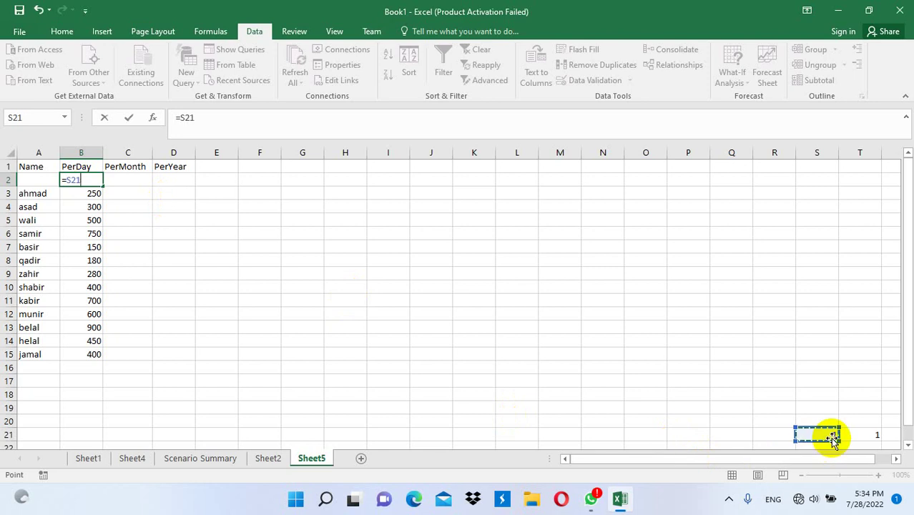
text(*)
click(865, 436)
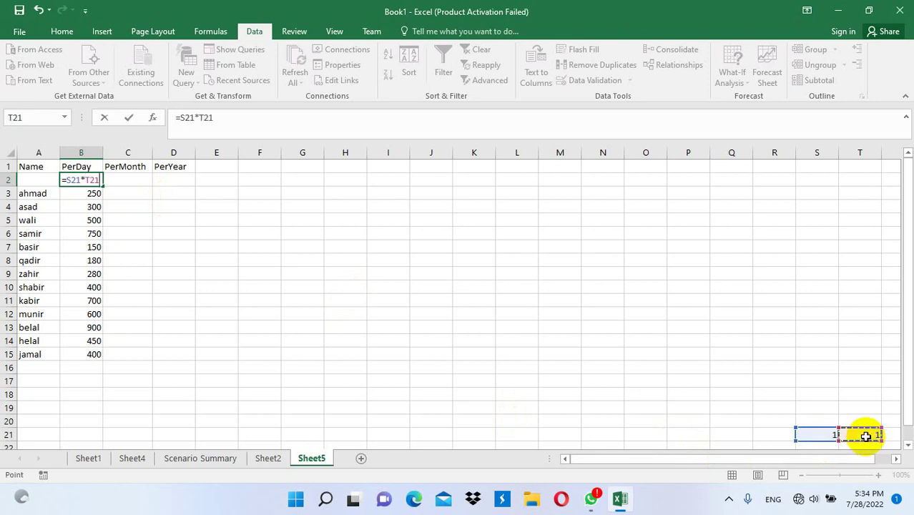
key(Return)
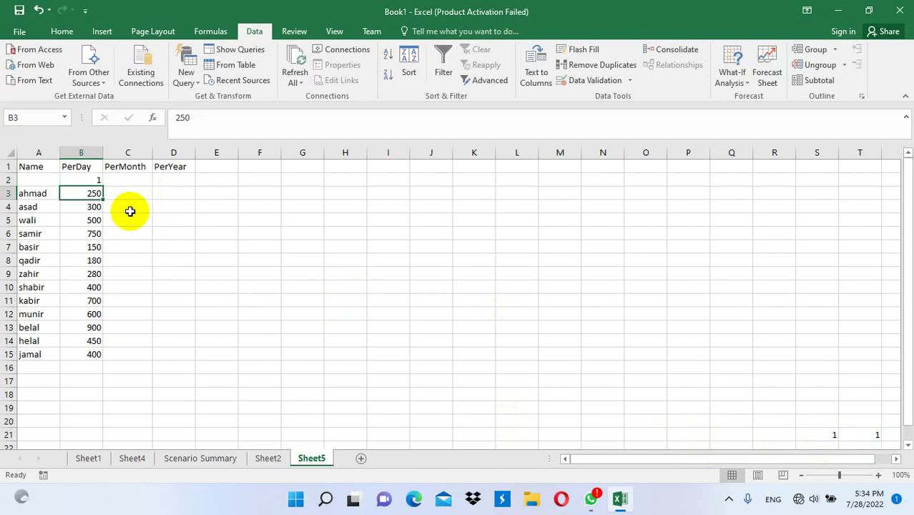
- Select B2:D19 as the salary data table range
mouse_move(86, 179)
mouse_down()
mouse_move(184, 241)
mouse_move(192, 264)
mouse_move(495, 357)
mouse_move(459, 417)
mouse_up()
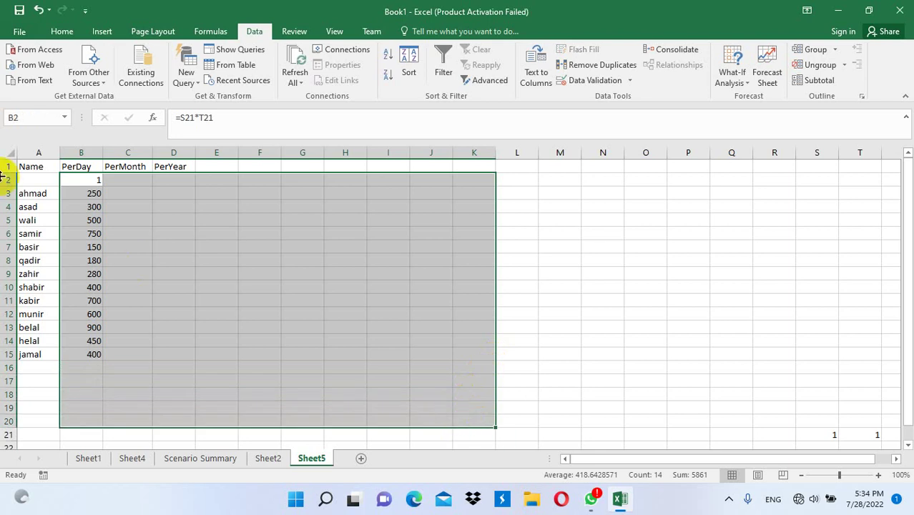
drag(43, 166, 270, 326)
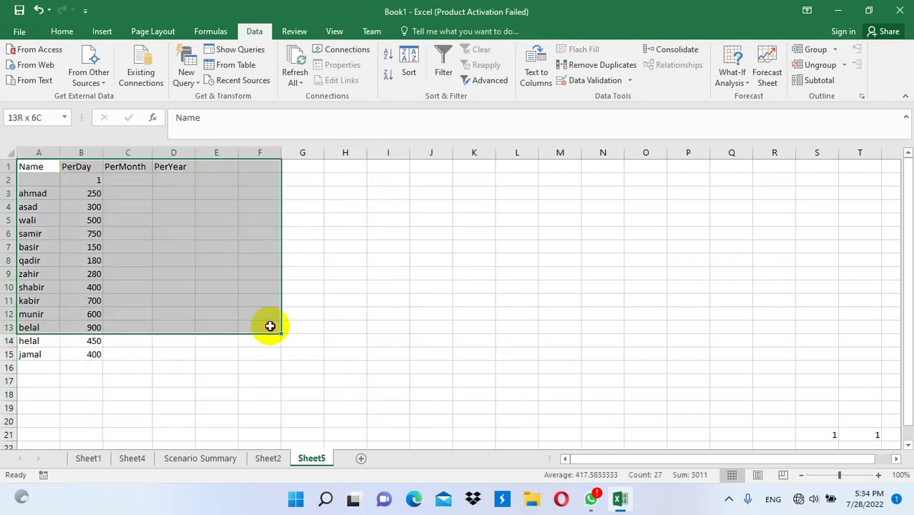
drag(39, 180, 39, 193)
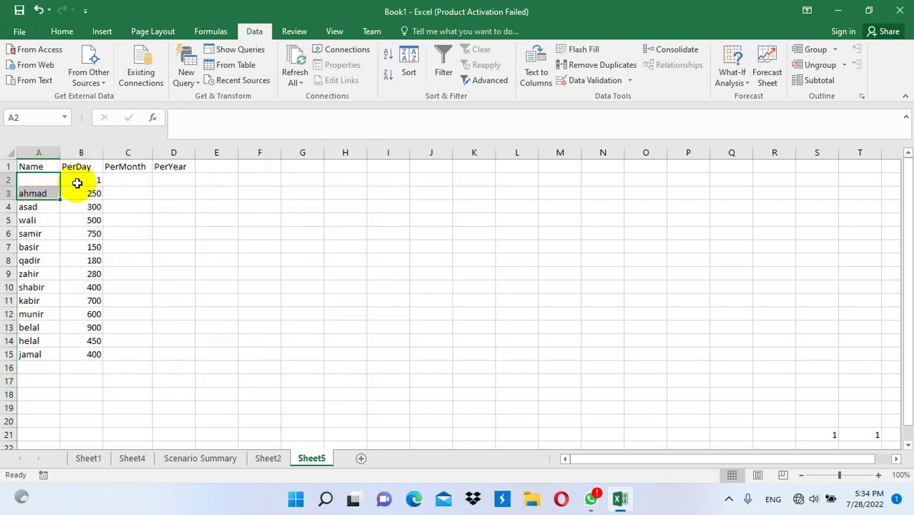
click(77, 181)
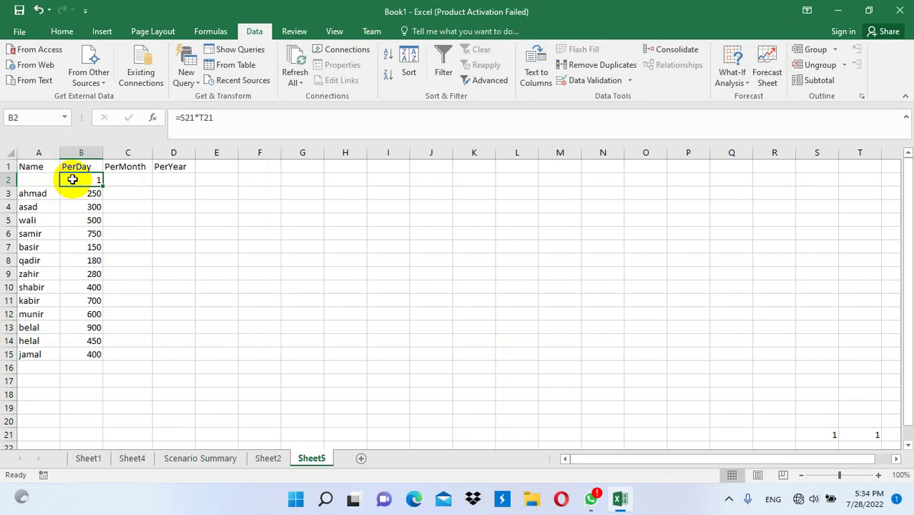
mouse_move(72, 180)
mouse_down()
mouse_move(420, 363)
mouse_move(159, 412)
mouse_up()
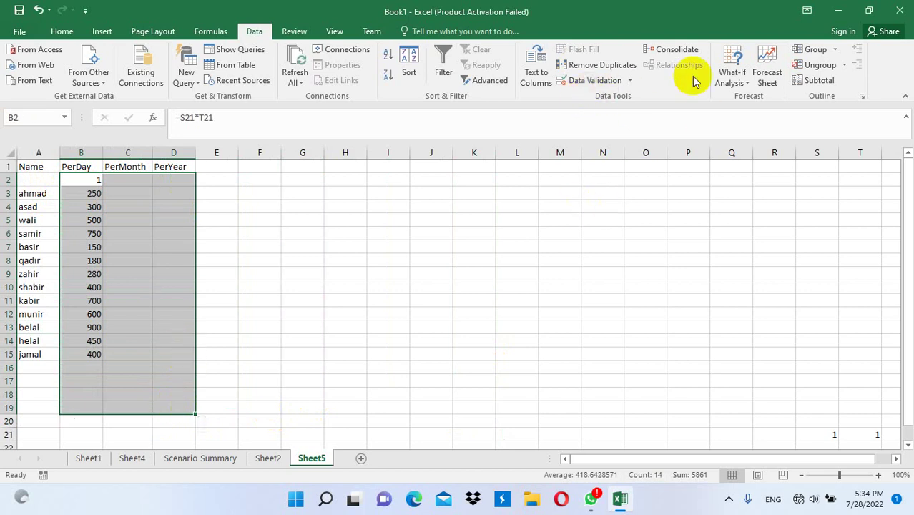
- Create a What-If Data Table with row input $S$21 and column input $T$21
click(734, 85)
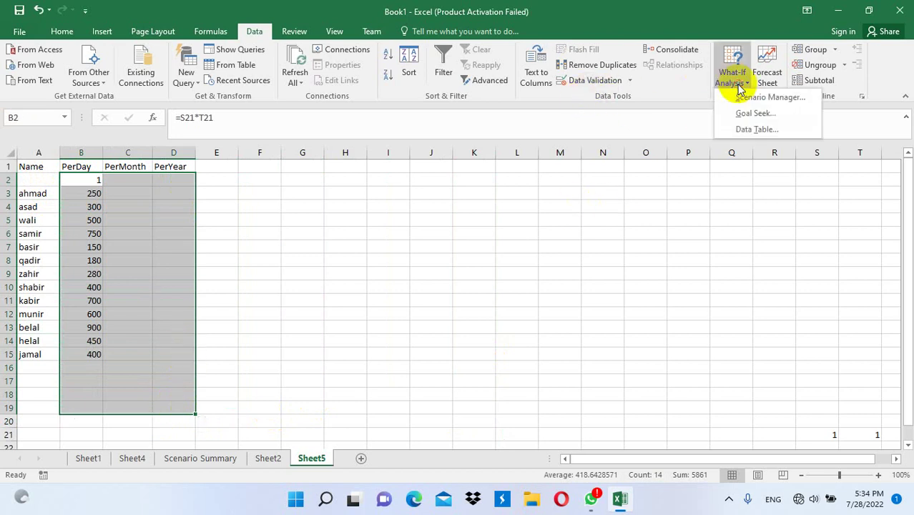
click(758, 133)
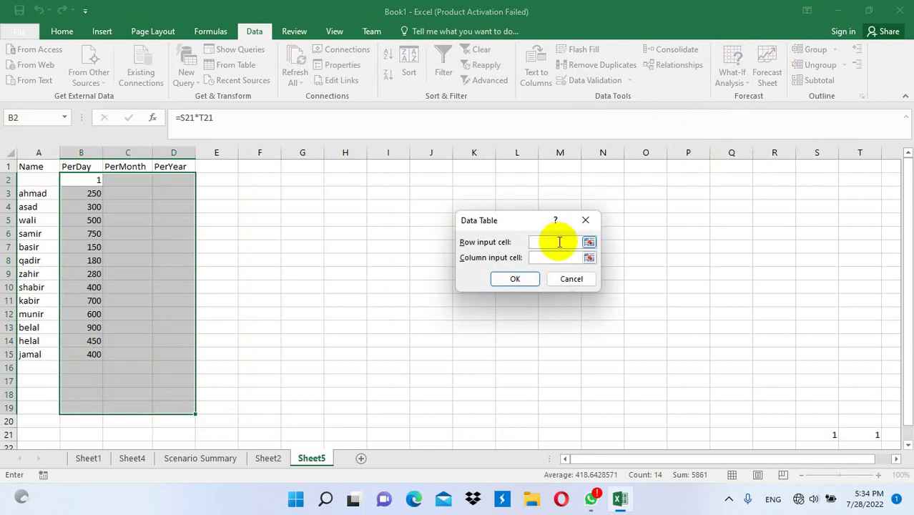
click(830, 434)
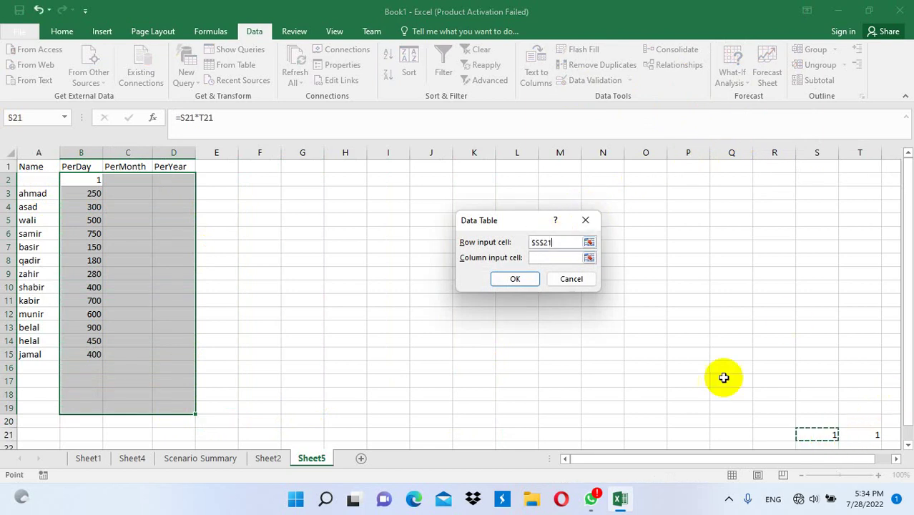
click(558, 258)
click(862, 435)
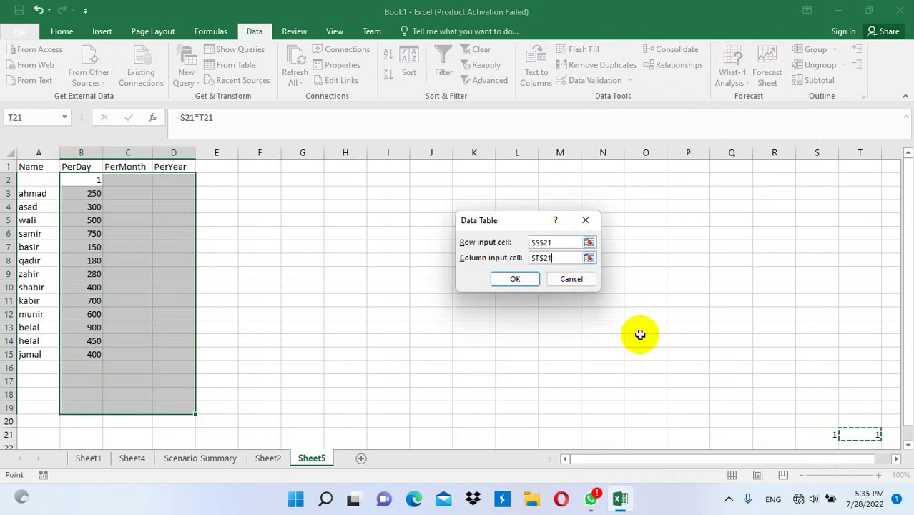
click(530, 281)
click(336, 297)
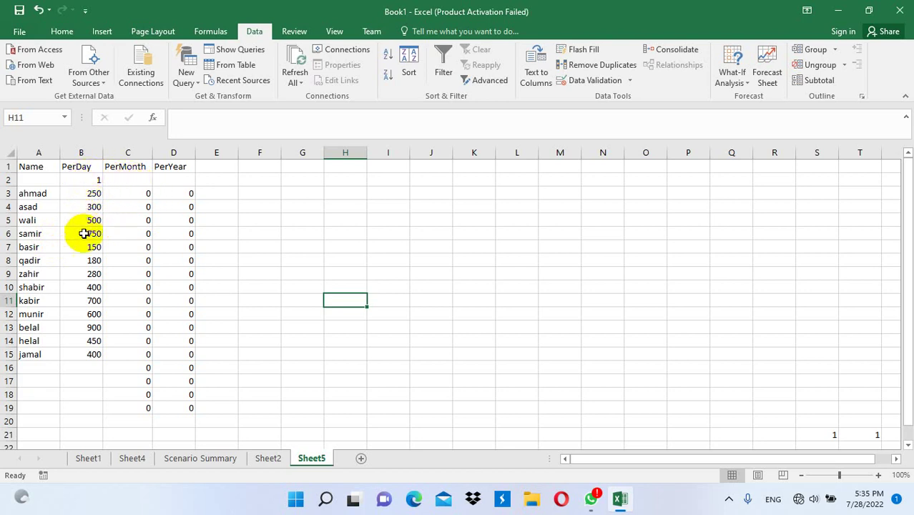
click(83, 179)
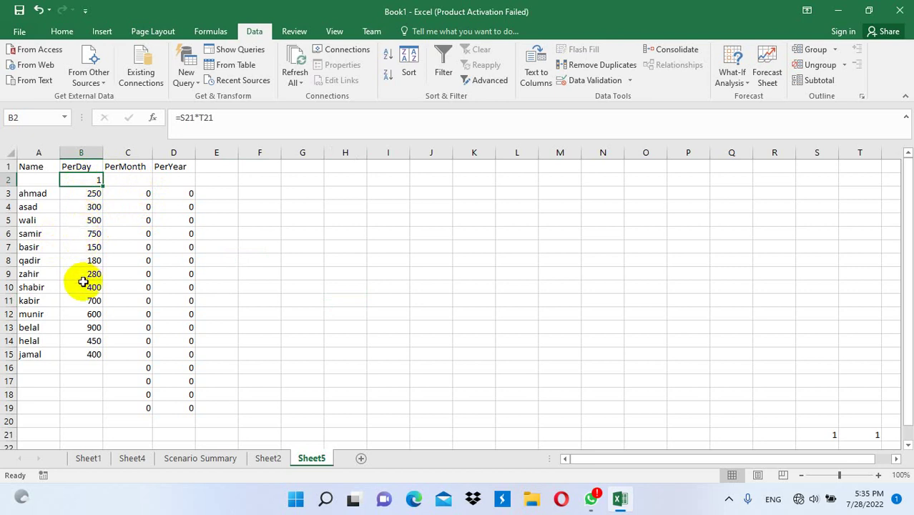
- Enter month multiplier 30 in C2 and year multiplier 365 in D2
click(123, 179)
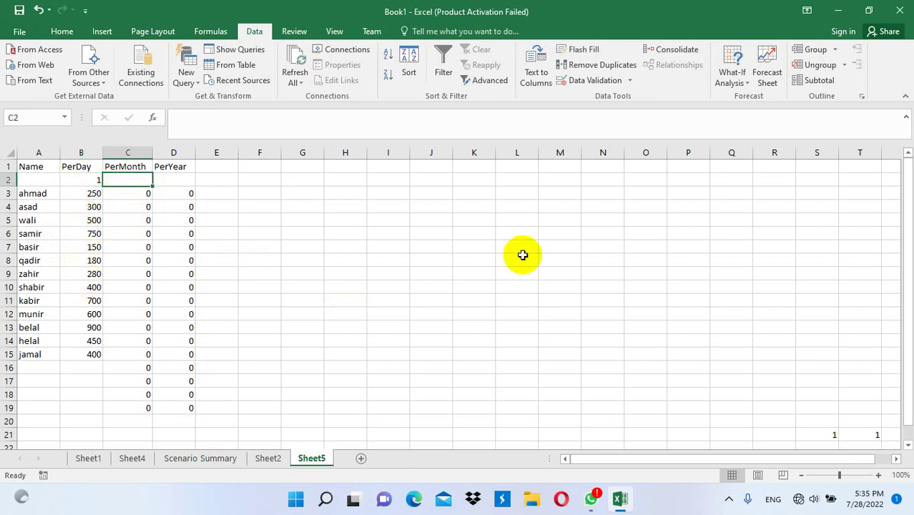
text(30)
key(Return)
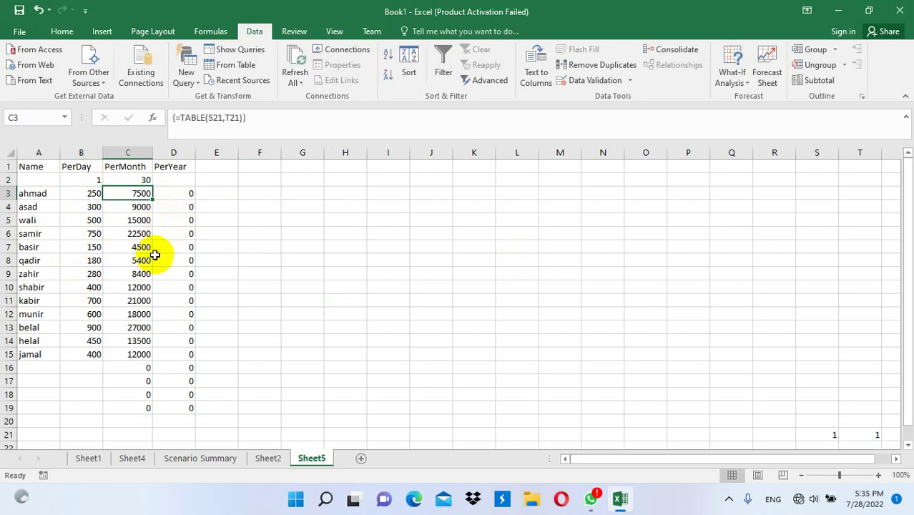
click(193, 176)
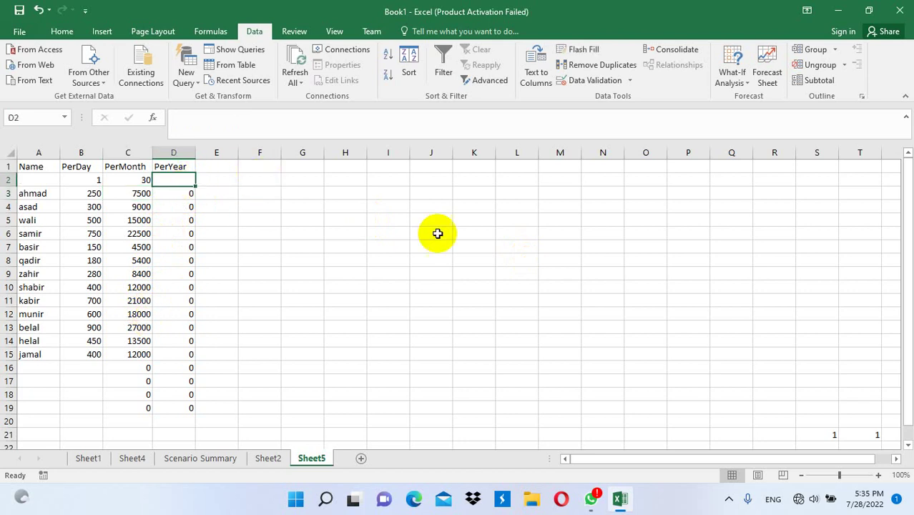
text(365)
key(Return)
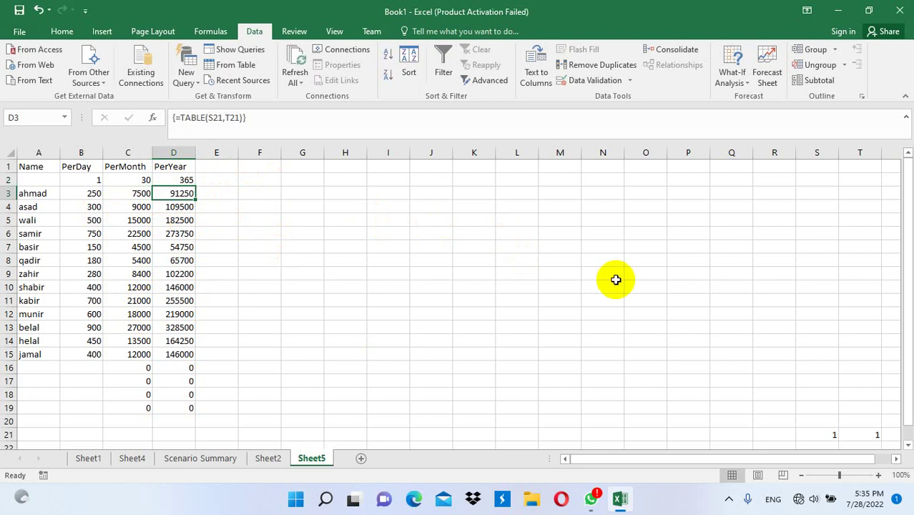
- Change the month multiplier in C2 to 10, then to 40
click(143, 182)
text(10)
key(Return)
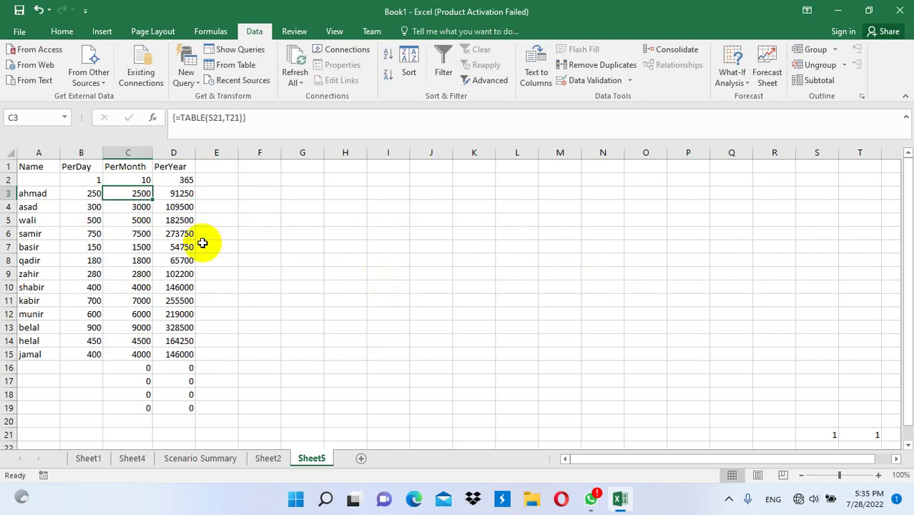
click(127, 181)
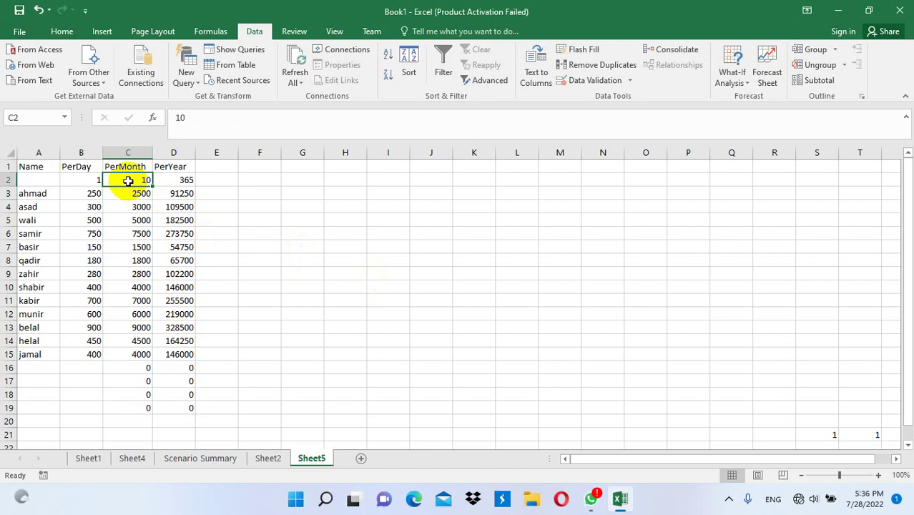
double_click(127, 181)
key(Delete)
text(45)
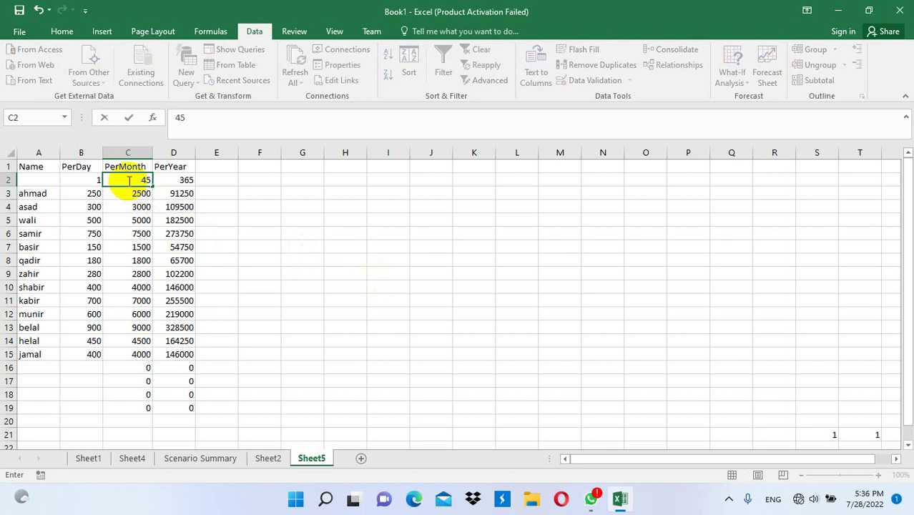
key(Delete)
text(0)
key(Return)
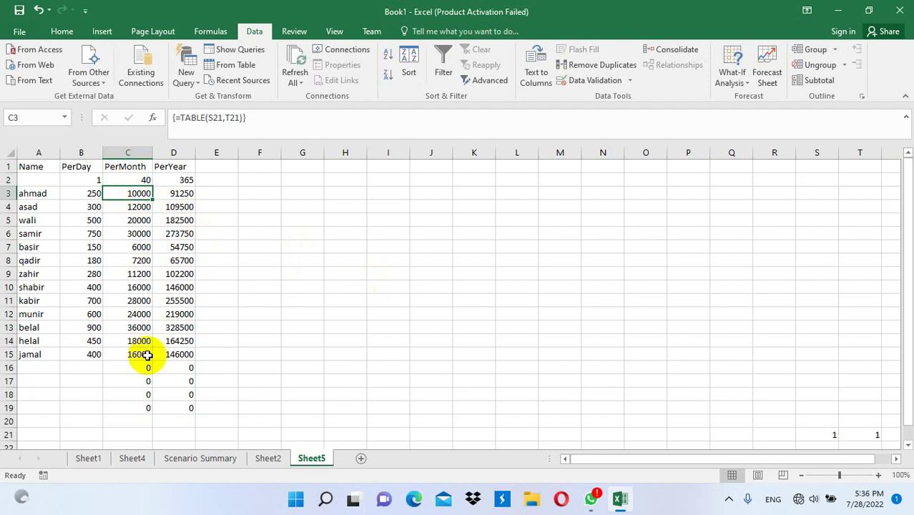
- Add a new employee's name in A16 with a daily rate of 200 in B16
click(34, 367)
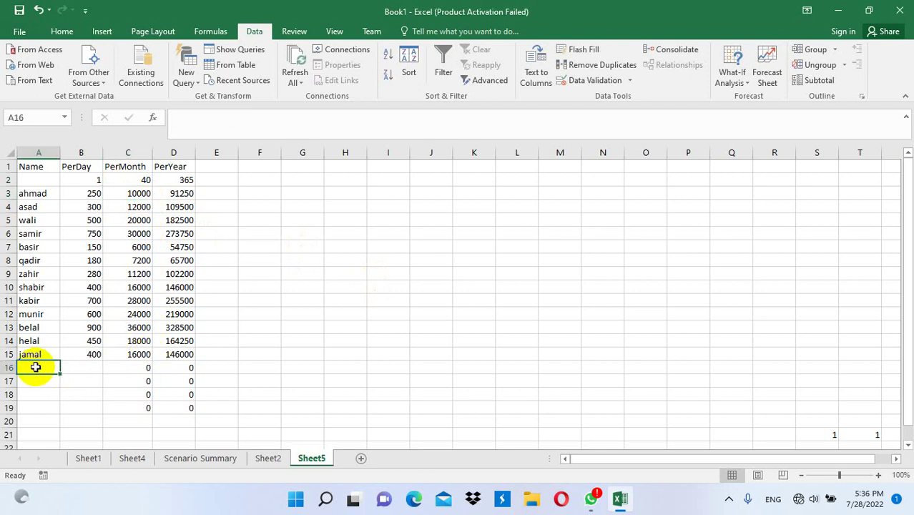
text(khalid)
key(Tab)
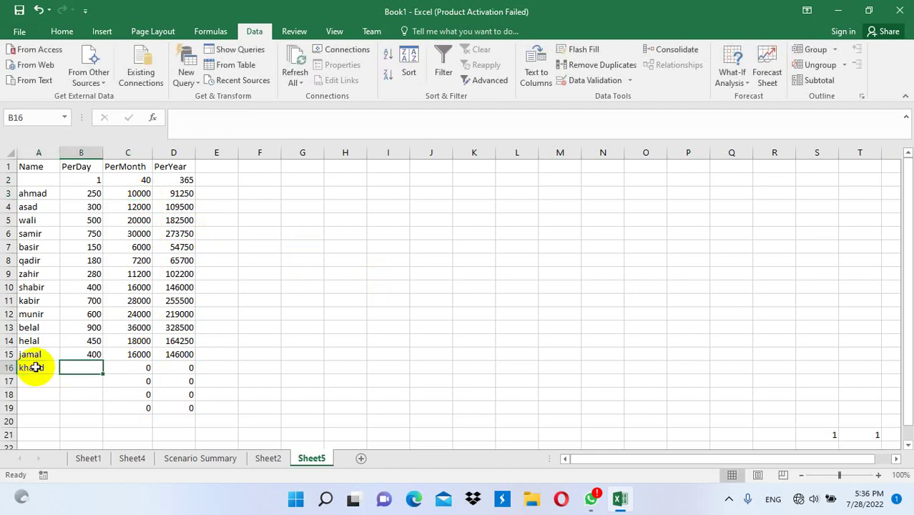
text(200)
key(Return)
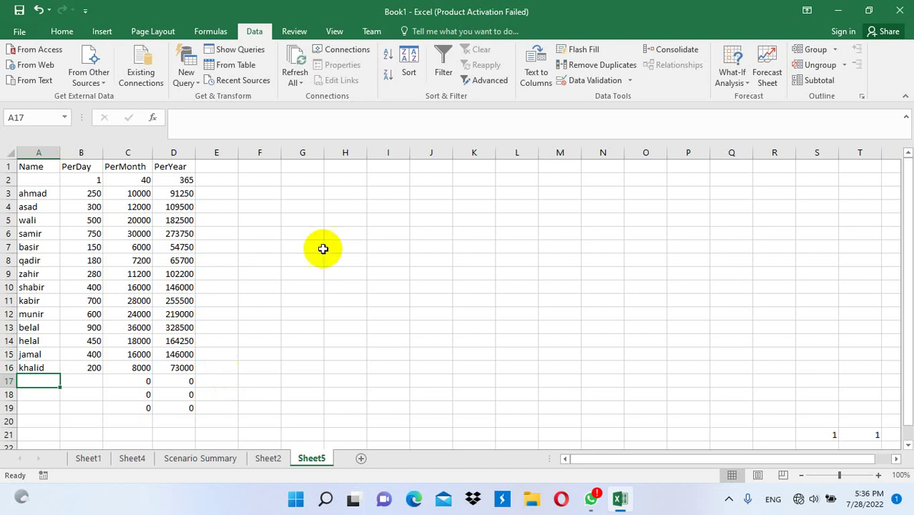
- Type converter headings USD in I1 and AFN in J1
click(396, 169)
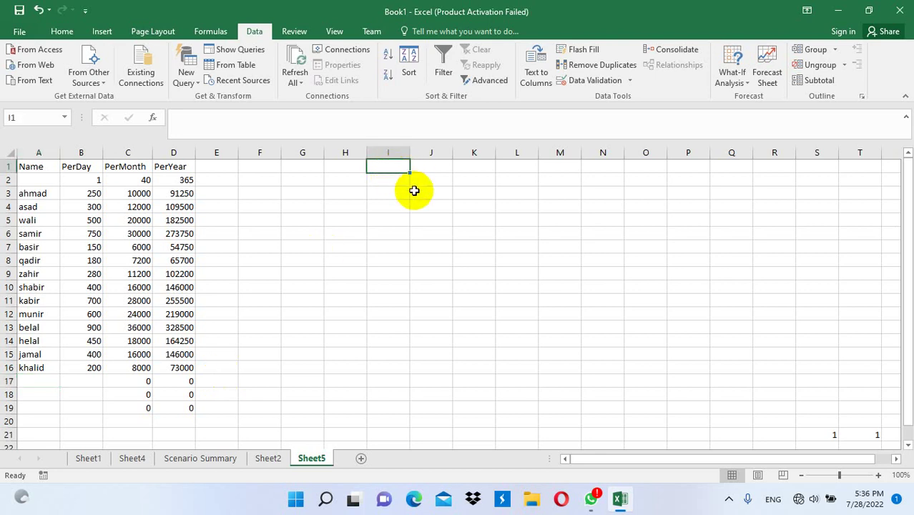
text(USD)
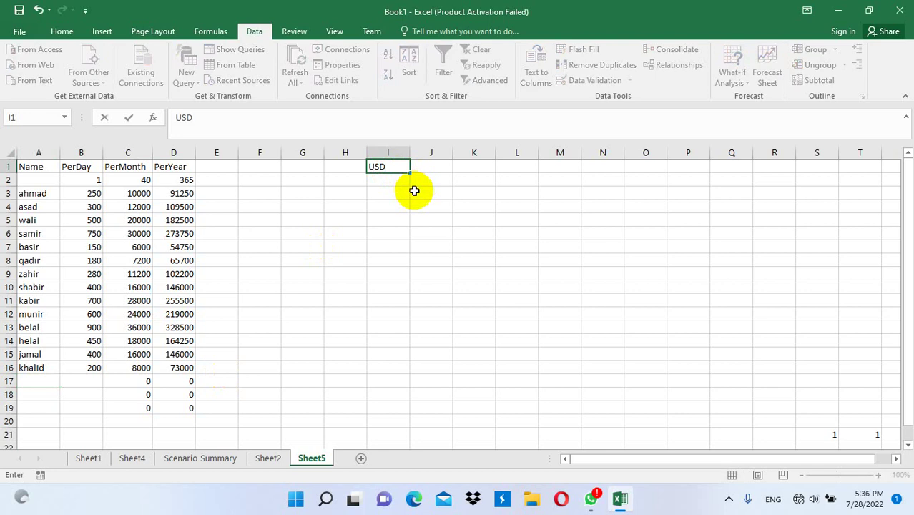
key(Tab)
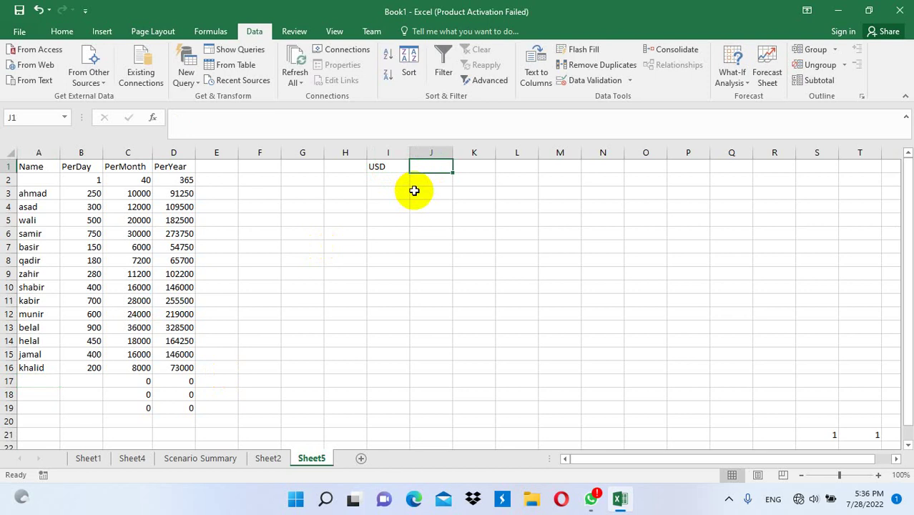
text(AFN)
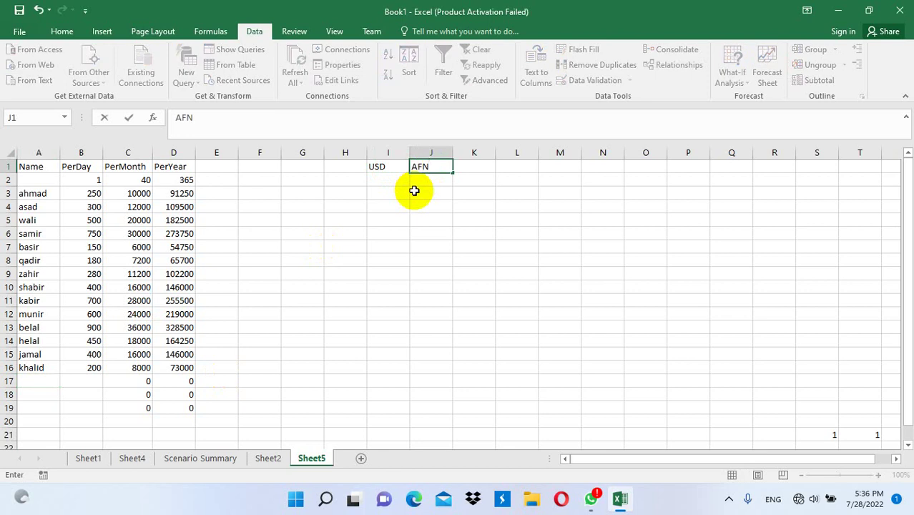
key(Return)
- Enter the dollar amounts 700, 1800, 1200, 200 and 5000 in I3:I7
key(Return)
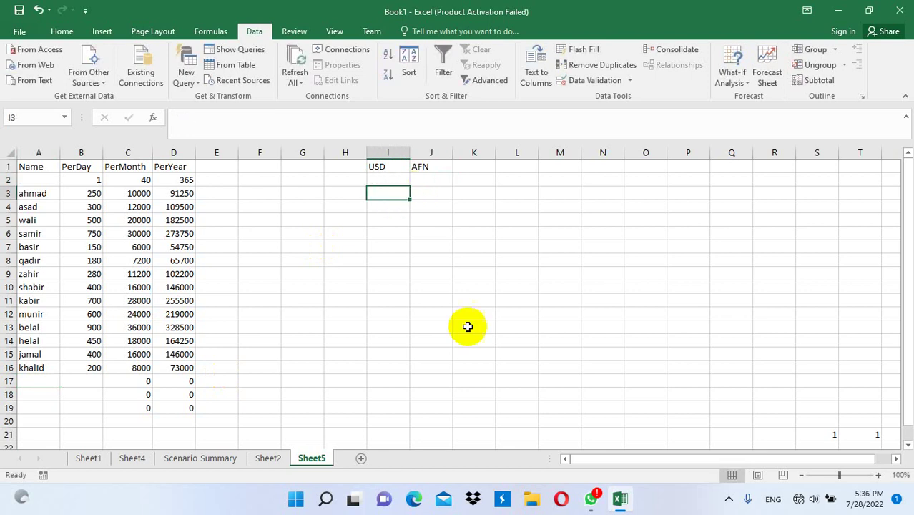
text(700)
key(Return)
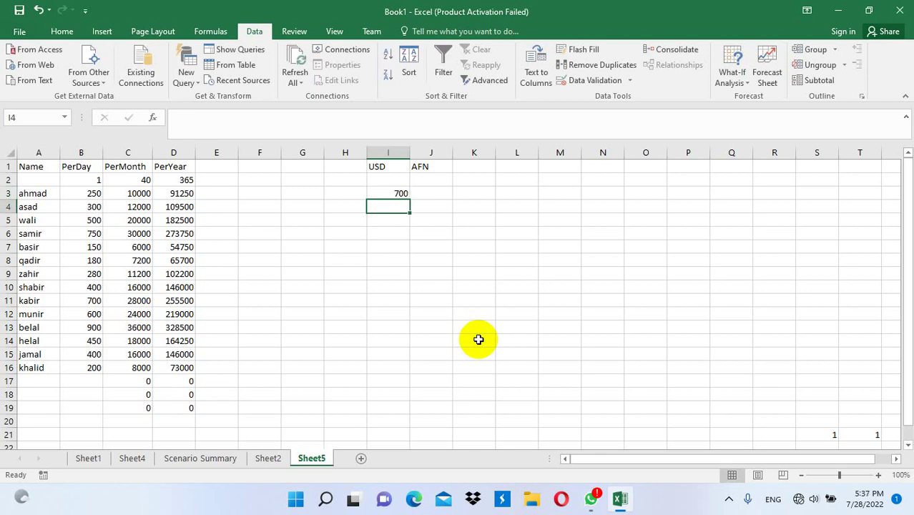
text(1800)
key(Return)
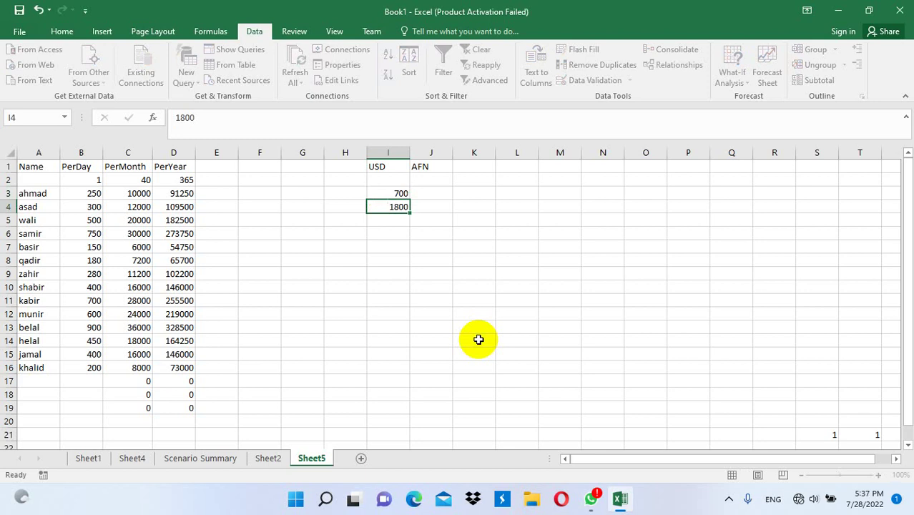
text(1)
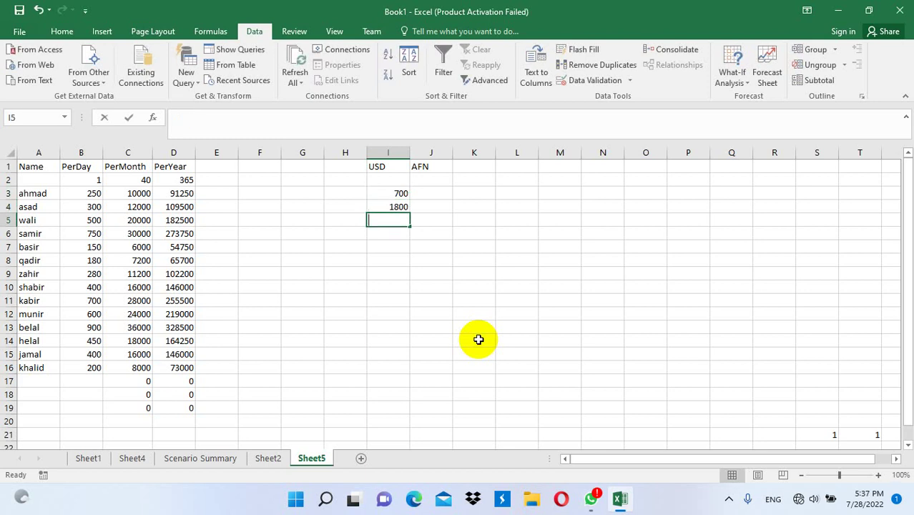
text(200)
key(Return)
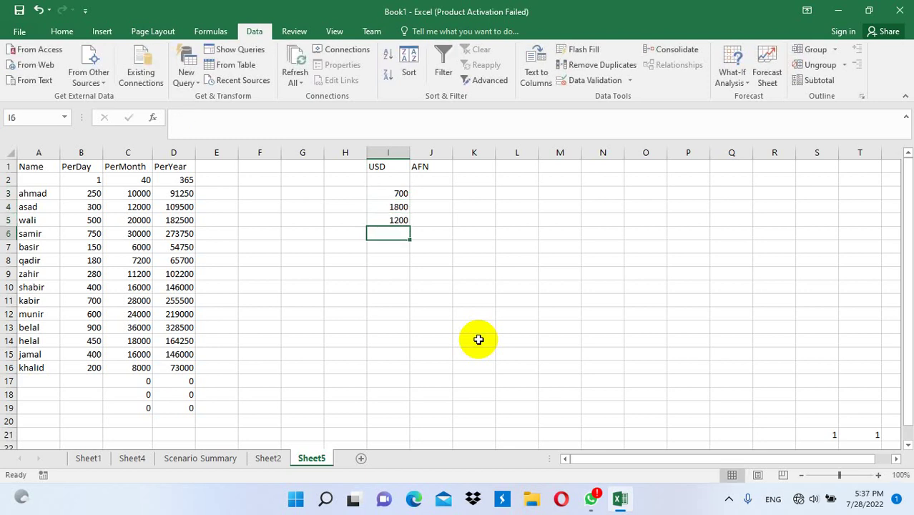
text(200)
key(Return)
text(500)
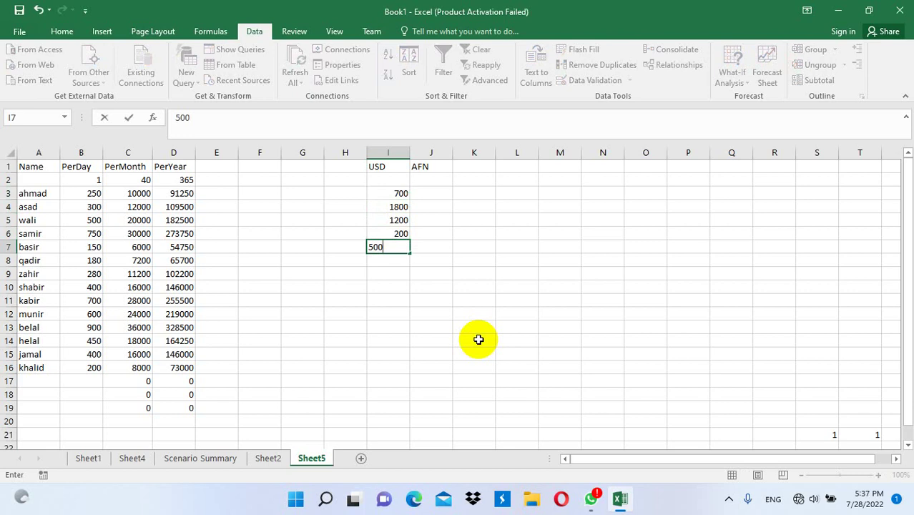
text(0)
key(Return)
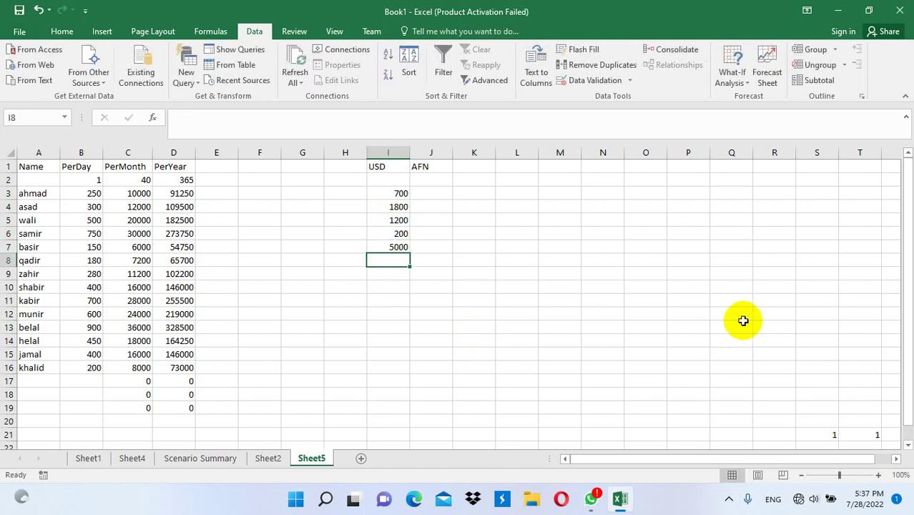
click(392, 183)
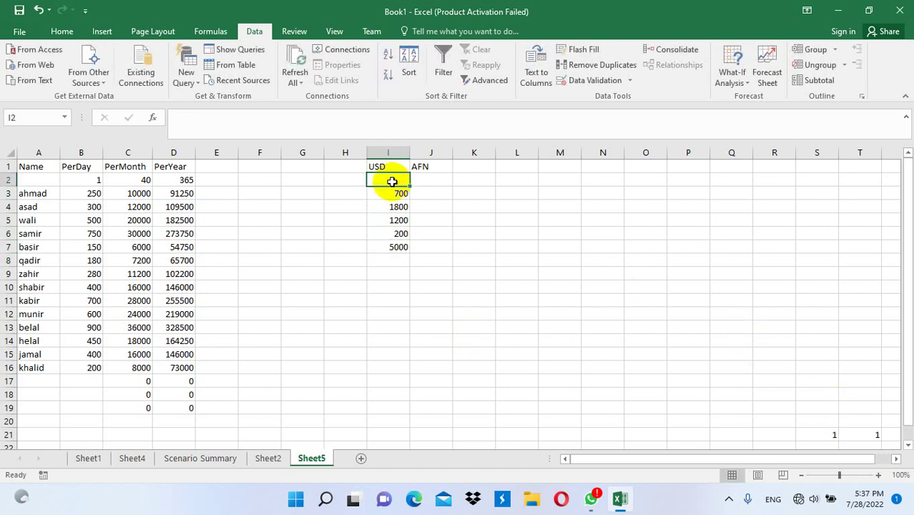
- Enter the formula =S21*T21 in I2
text(=)
click(816, 434)
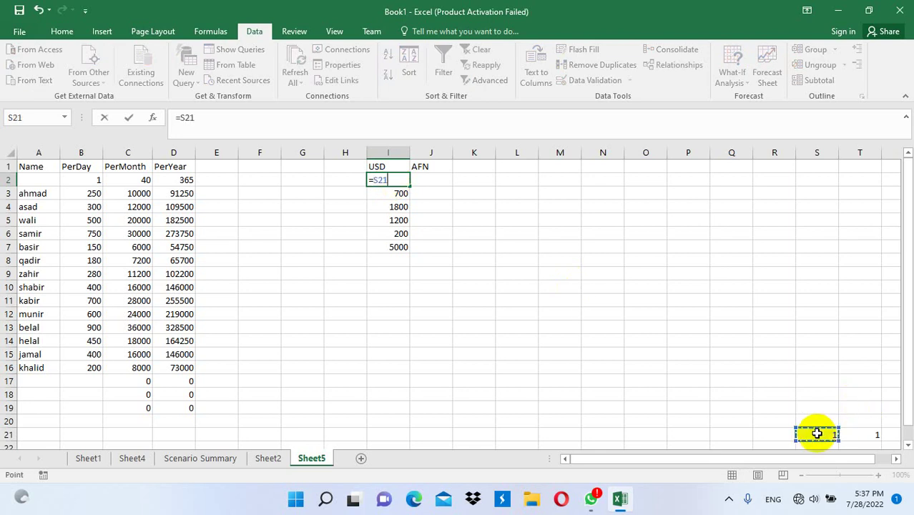
text(*)
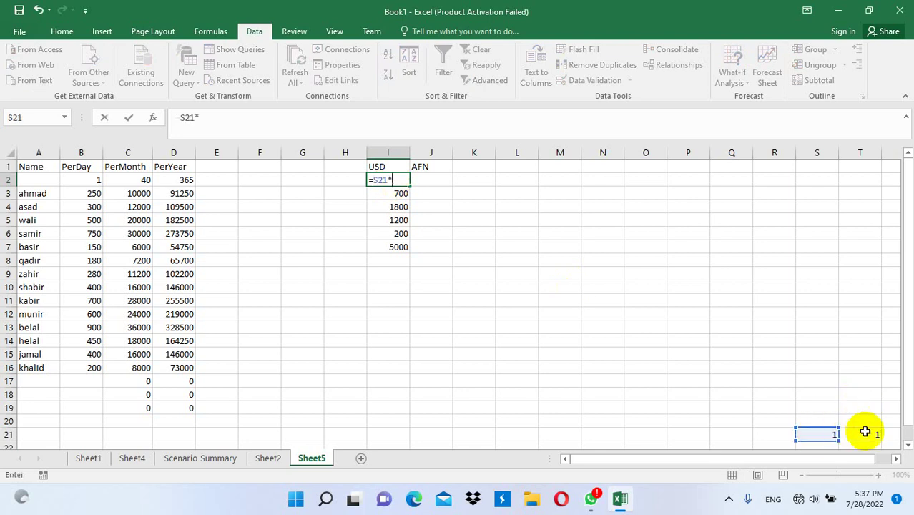
click(866, 433)
key(Return)
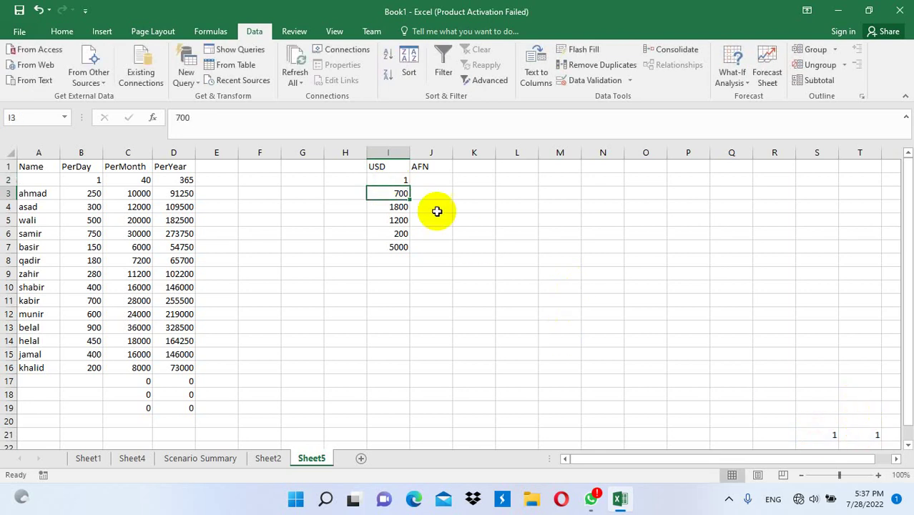
- Put the exchange rate 89.70 in J2 and select I2:J19 as the data table range
drag(400, 179, 444, 340)
click(419, 179)
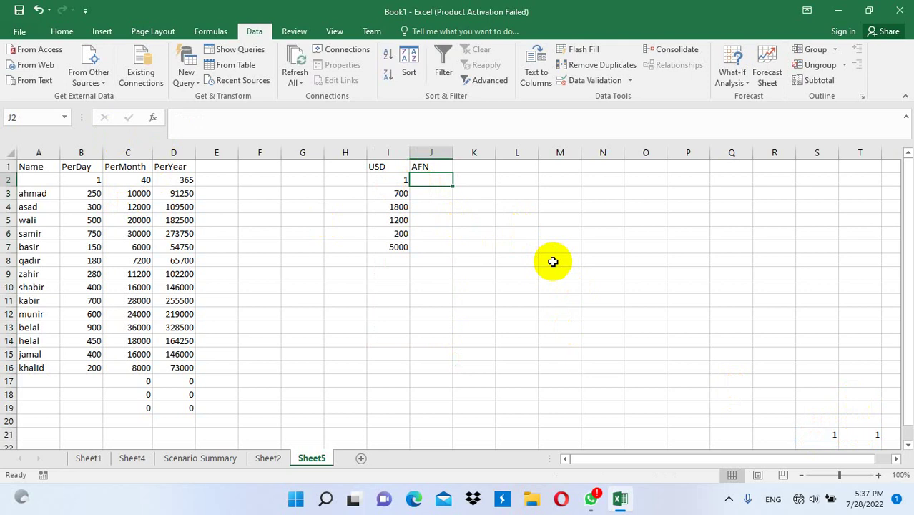
text(8)
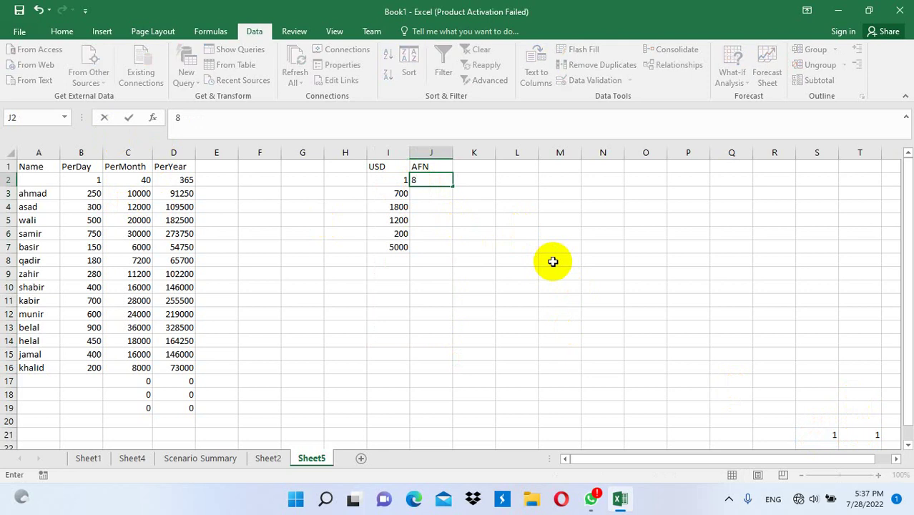
text(9.7)
text(0)
key(Return)
mouse_move(392, 181)
mouse_down()
mouse_move(449, 358)
mouse_move(443, 404)
mouse_up()
- Build a data table on I2:J19 with row input S21 and column input T21, giving AFN values like 62790
click(731, 77)
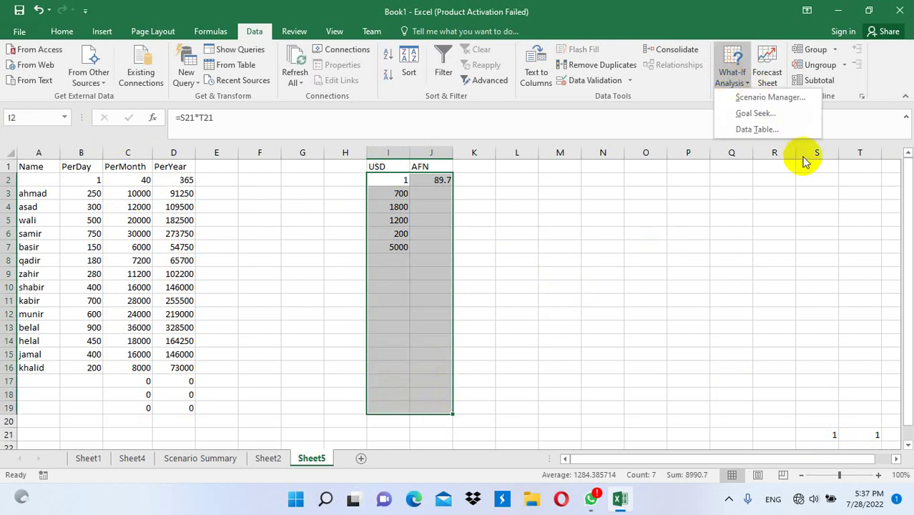
click(758, 129)
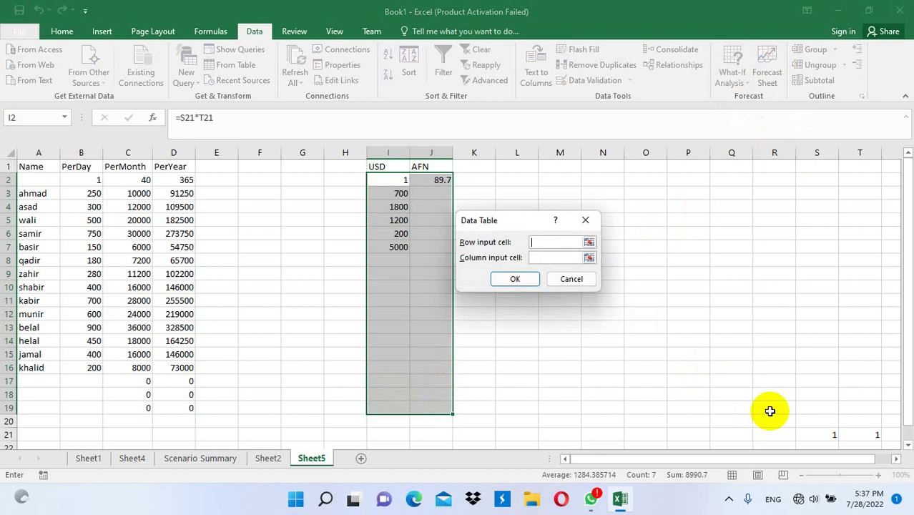
click(815, 434)
click(565, 258)
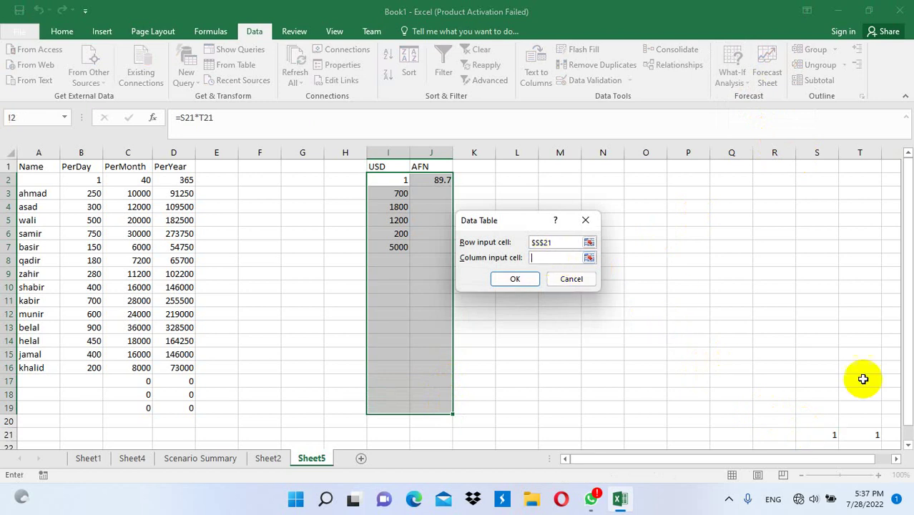
click(854, 435)
click(516, 279)
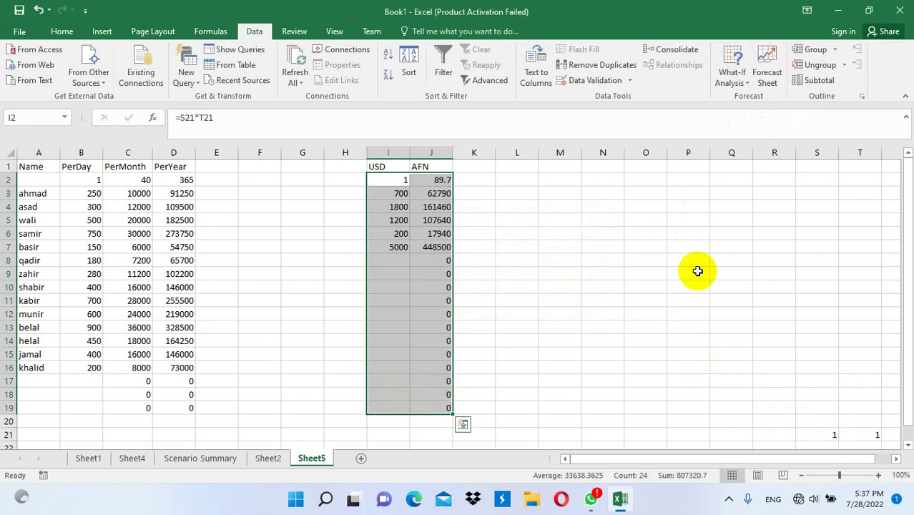
click(697, 271)
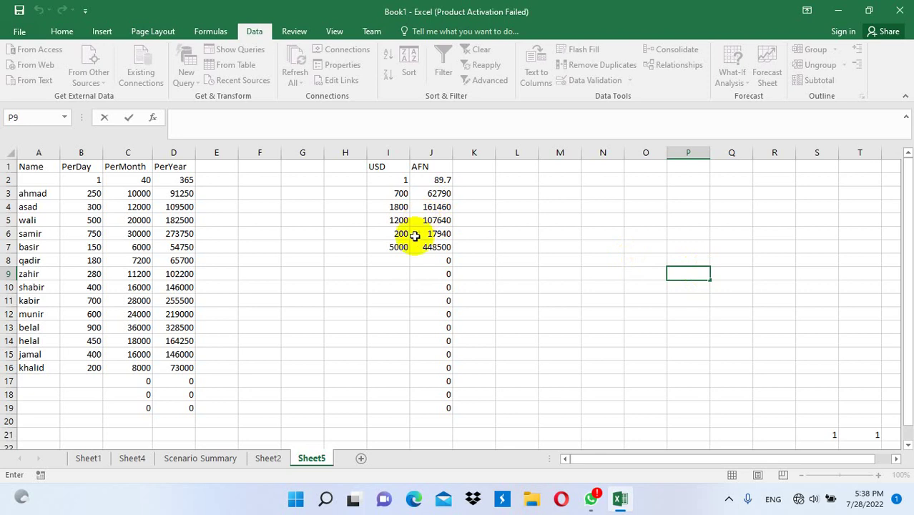
- Add 2000 as a new USD amount in I8
click(407, 262)
text(200)
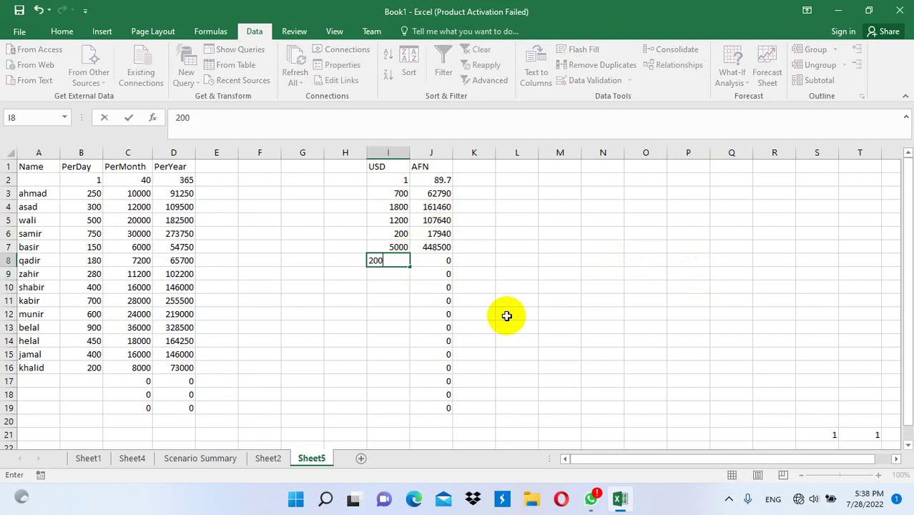
text(0)
key(Return)
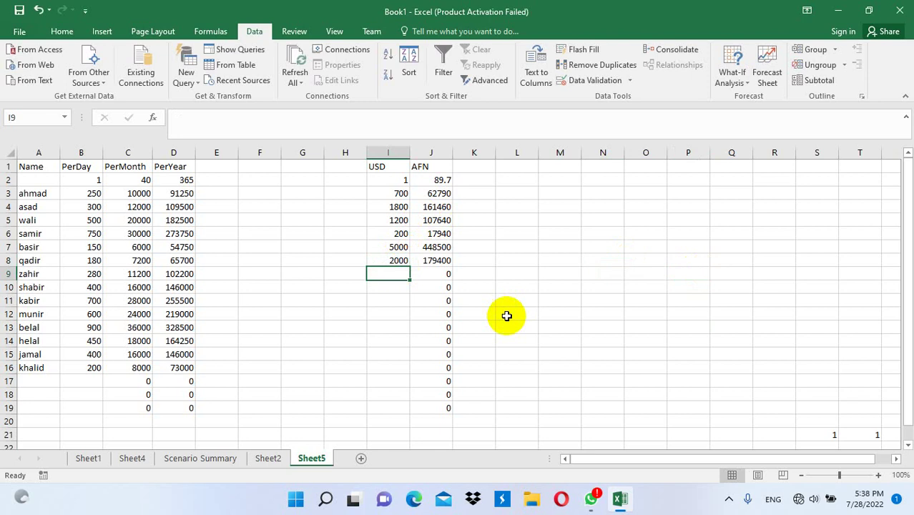
- Change the exchange rate in J2 to 95, then to 237, so 2000 USD converts to 474000
click(437, 183)
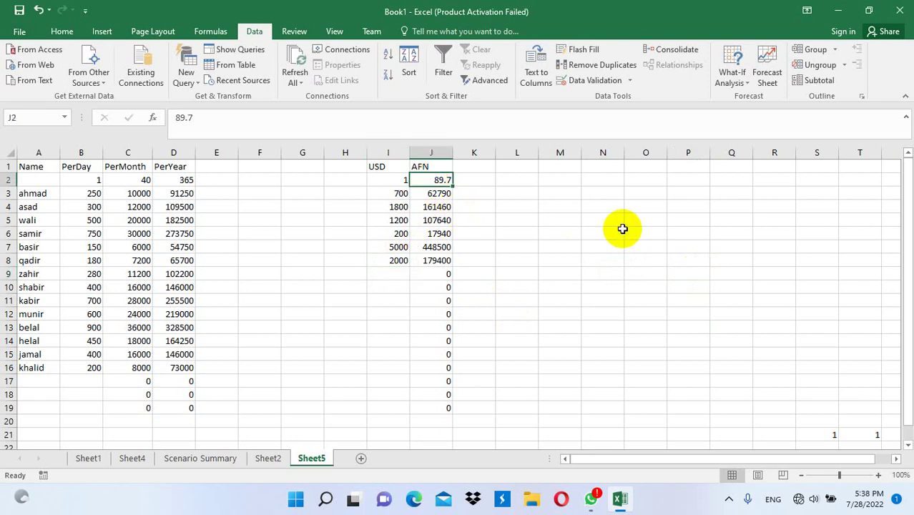
text(95)
key(Return)
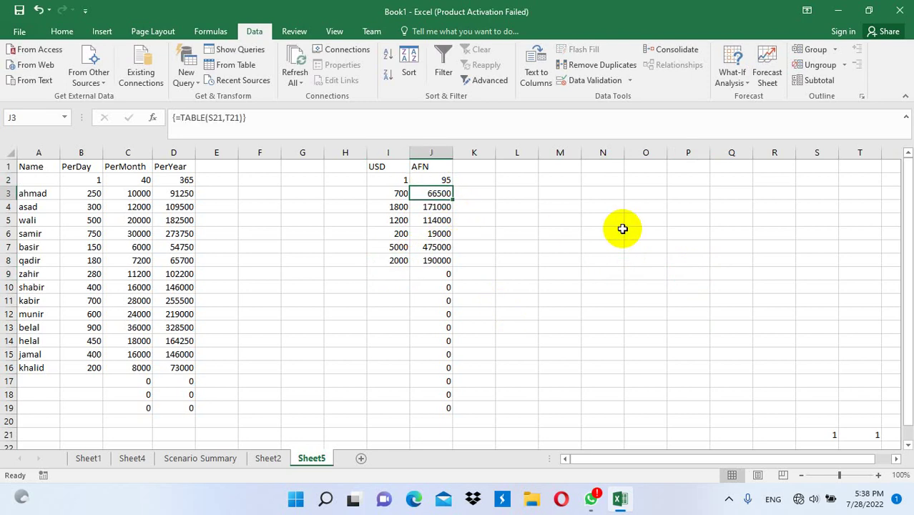
key(Up)
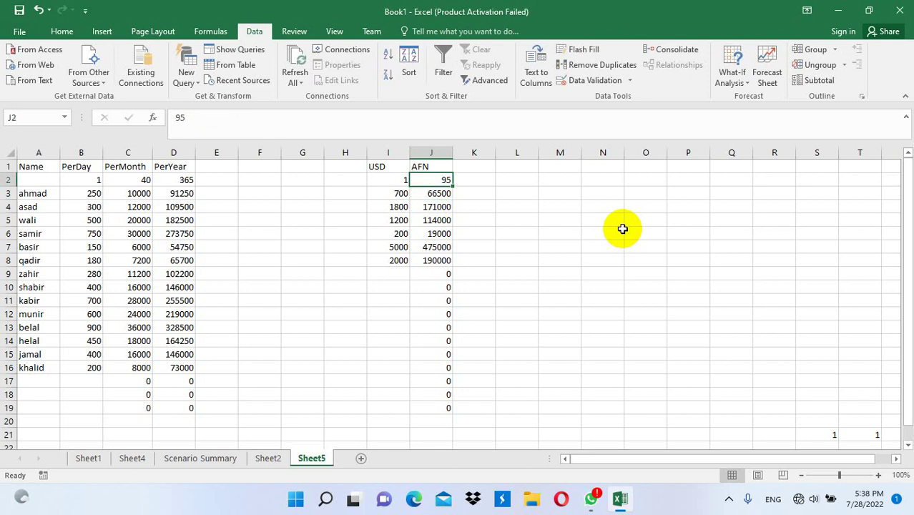
text(237)
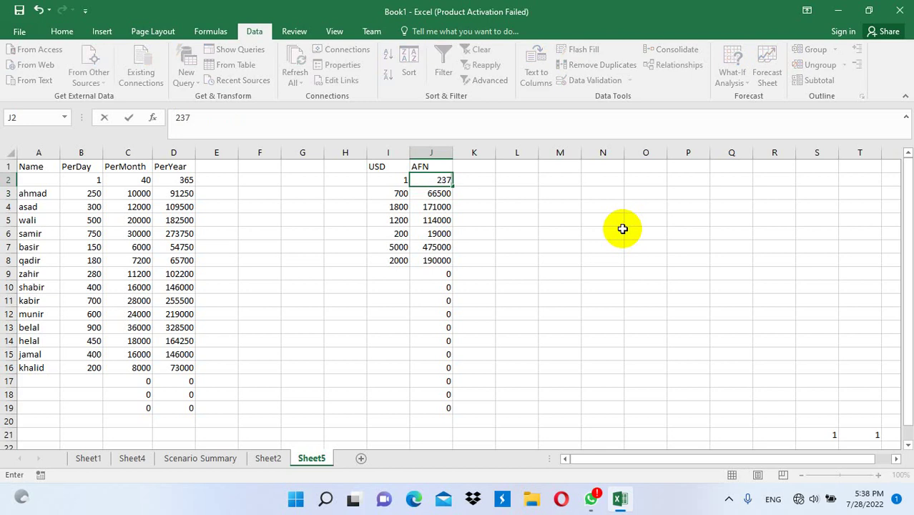
key(Return)
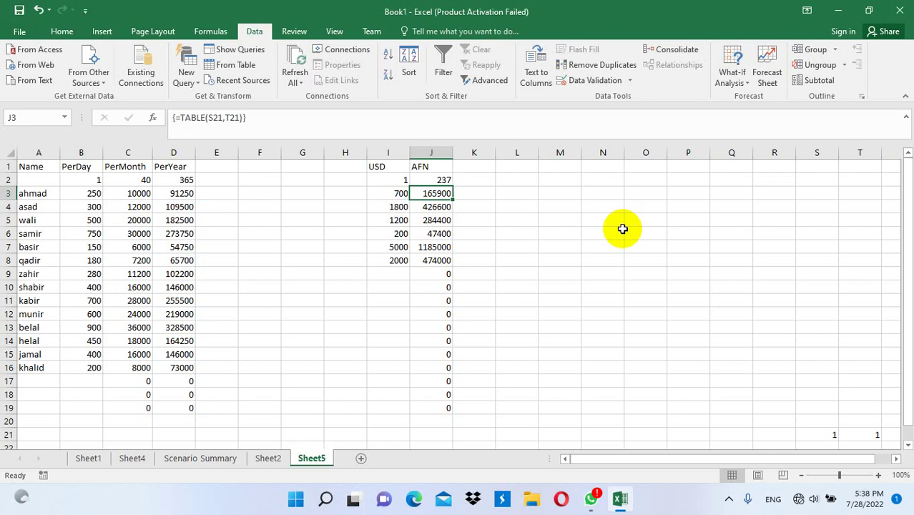
- Dismiss the What-If Analysis menu without choosing a tool and minimize Excel to the desktop
click(743, 64)
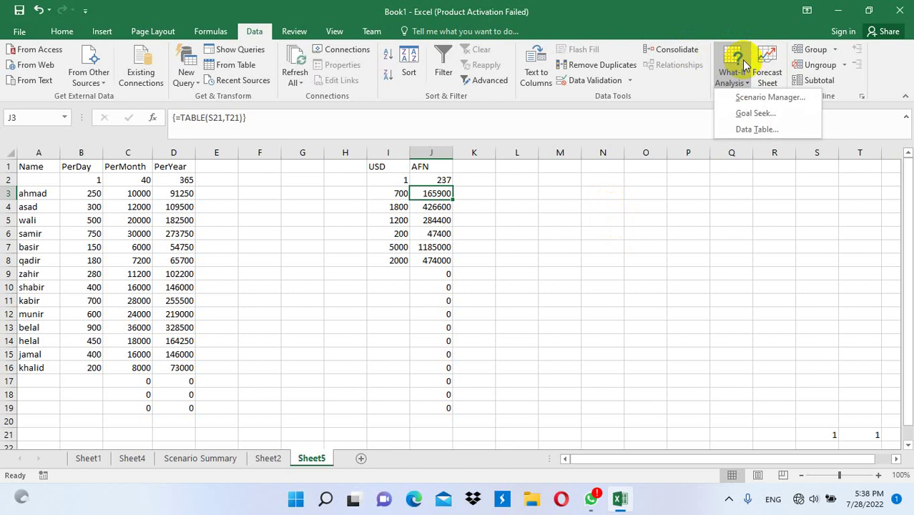
click(759, 208)
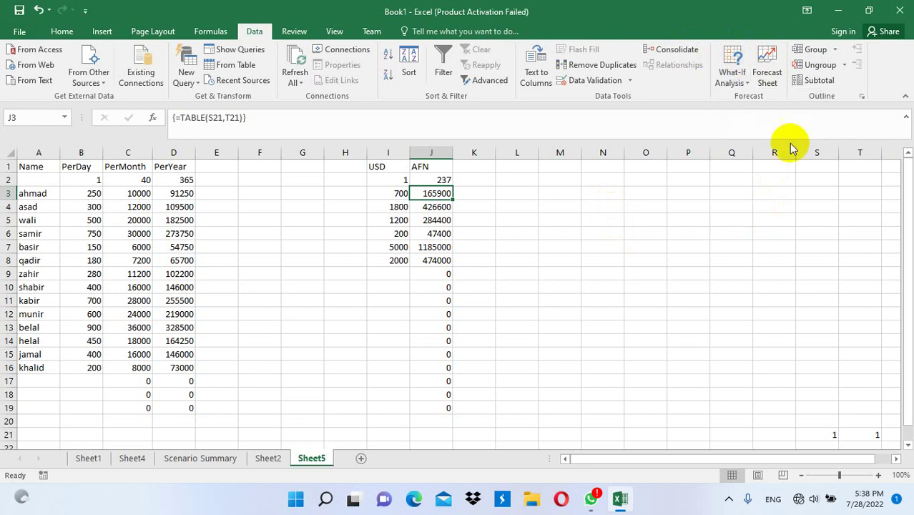
click(843, 10)
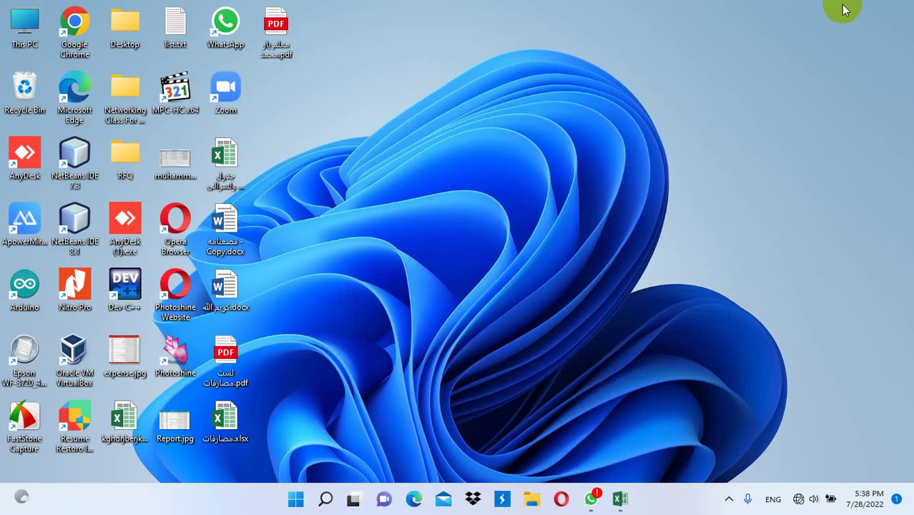